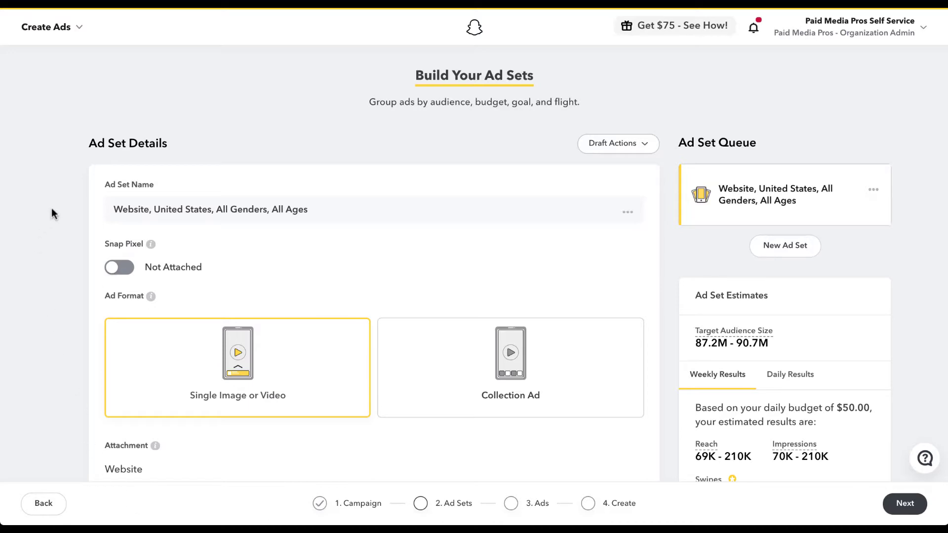
Switch placements to Edit Placement, keeping Between Content and Within Content checked.
scroll(54, 340, "down", 1)
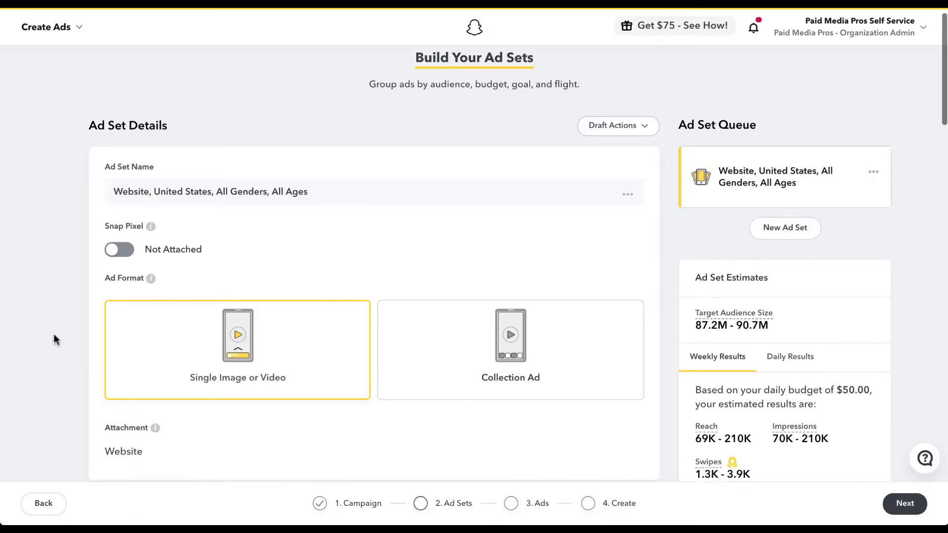
scroll(55, 336, "down", 7)
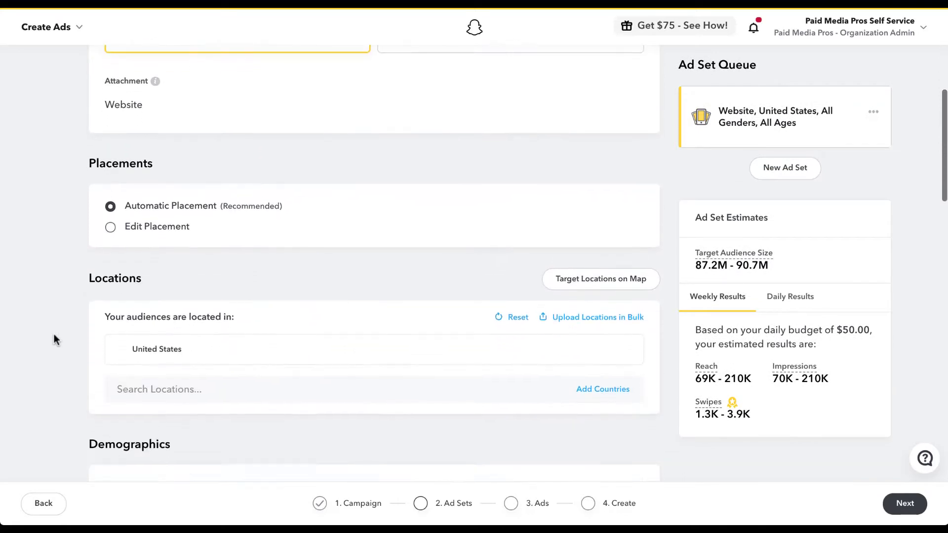
scroll(54, 338, "down", 2)
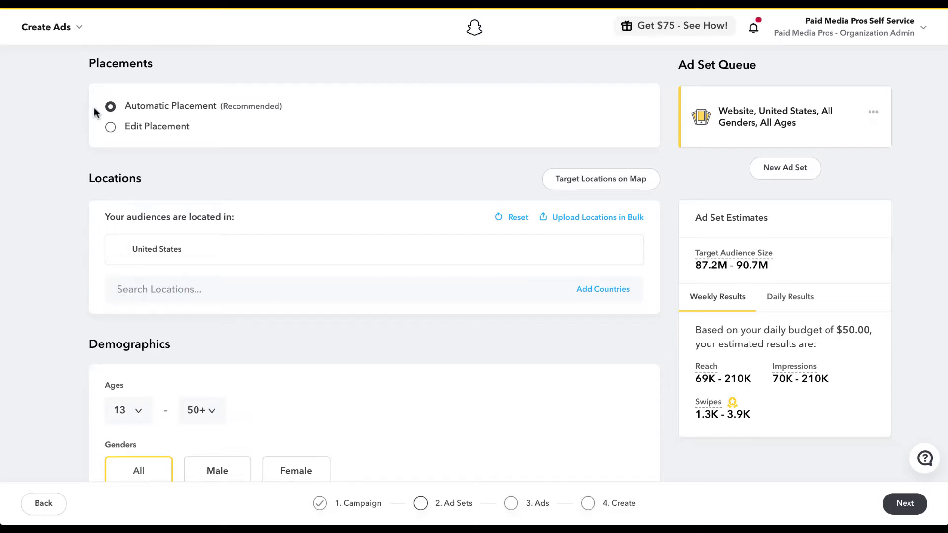
left_click(110, 130)
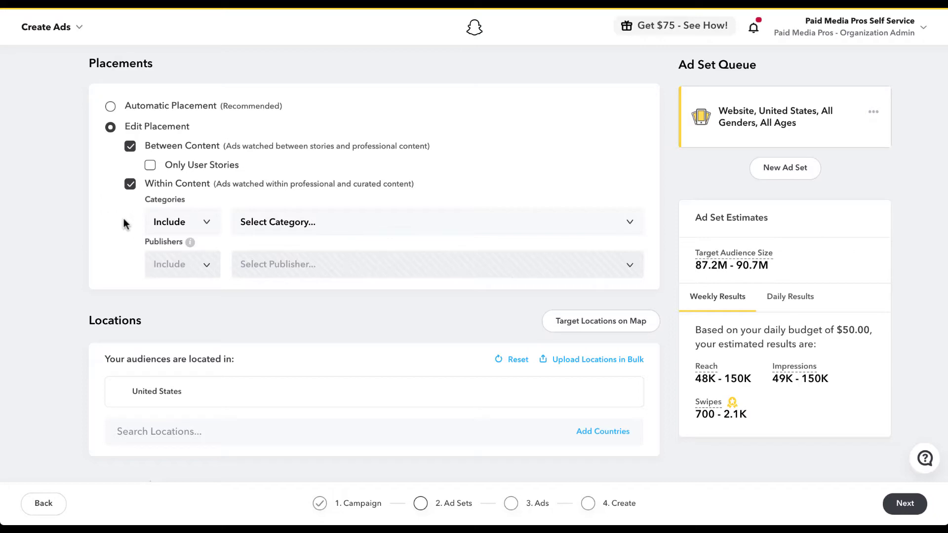
Include the Science & Technology content category.
left_click(209, 223)
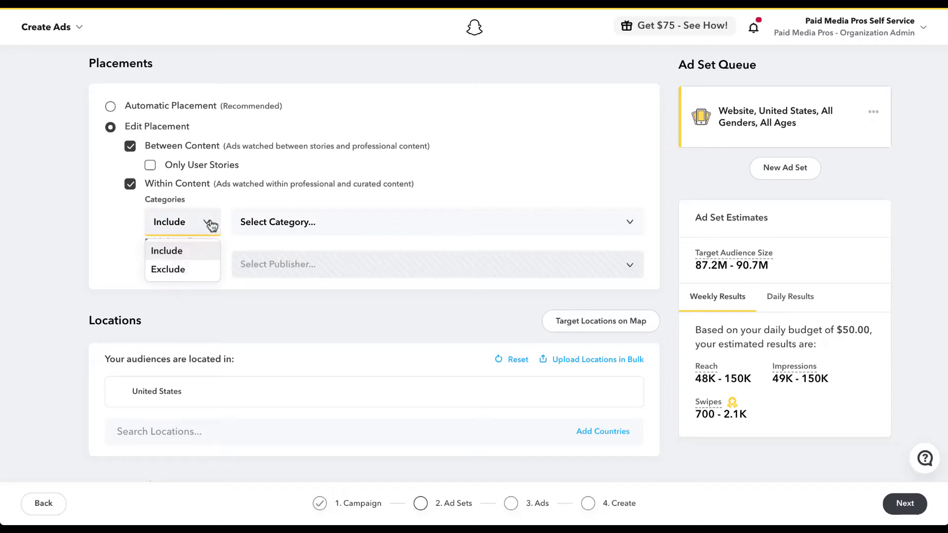
left_click(205, 253)
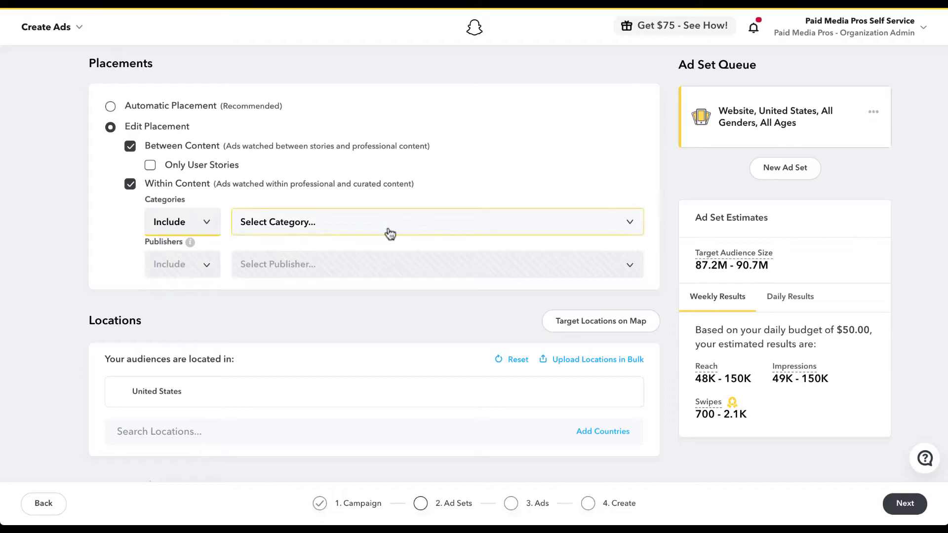
left_click(545, 226)
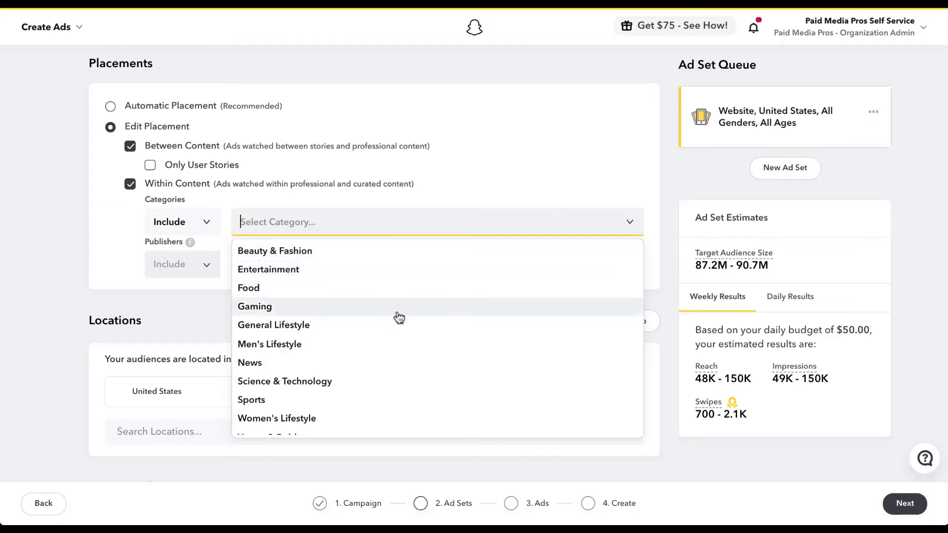
left_click(393, 390)
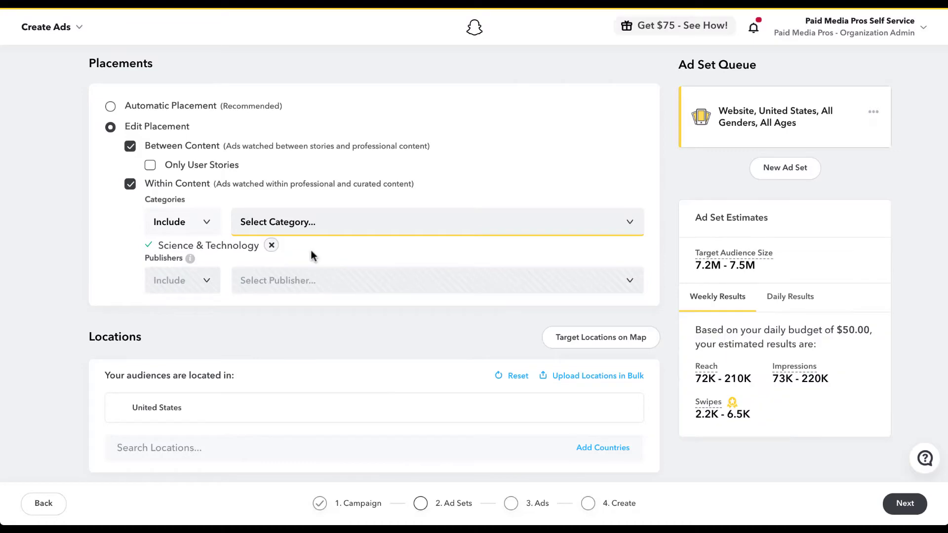
Exclude the Sports category, bringing the audience to 7.2M - 7.5M.
left_click(205, 224)
left_click(195, 269)
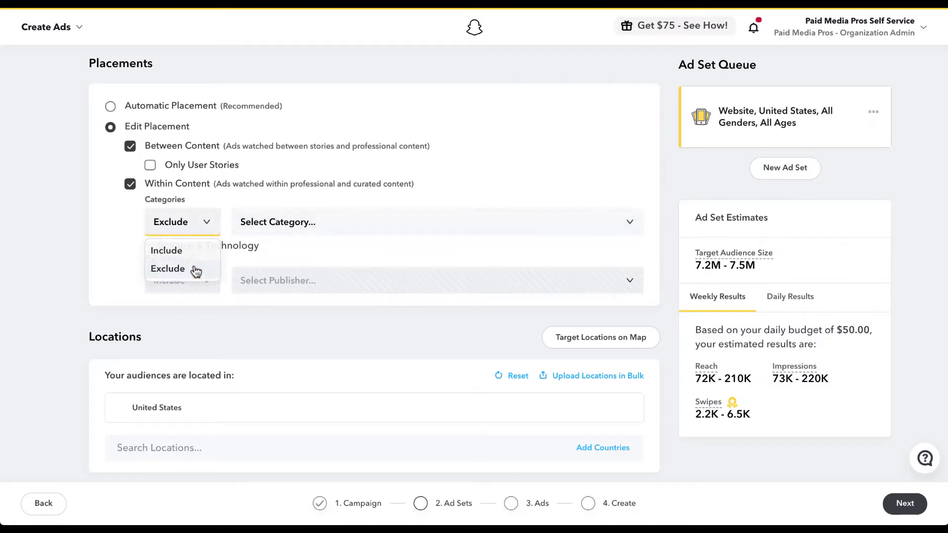
left_click(317, 222)
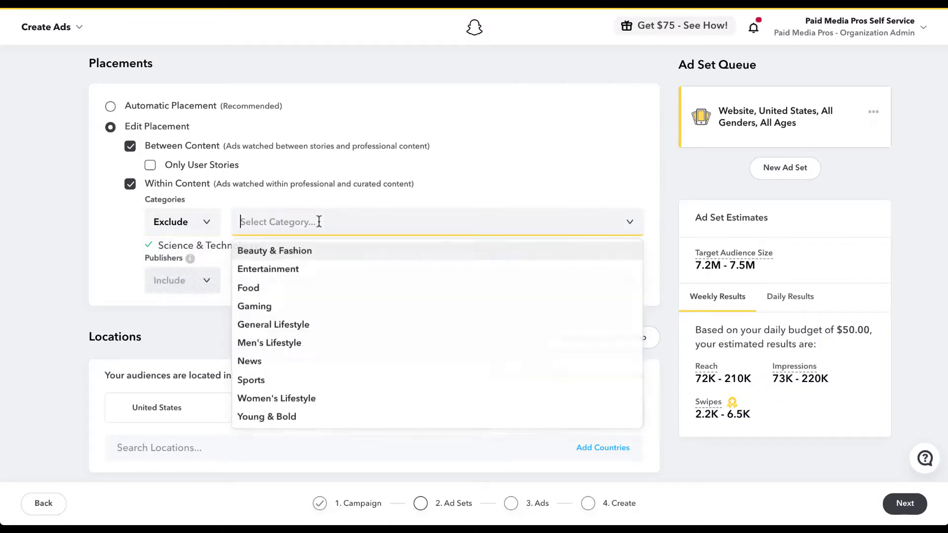
left_click(321, 384)
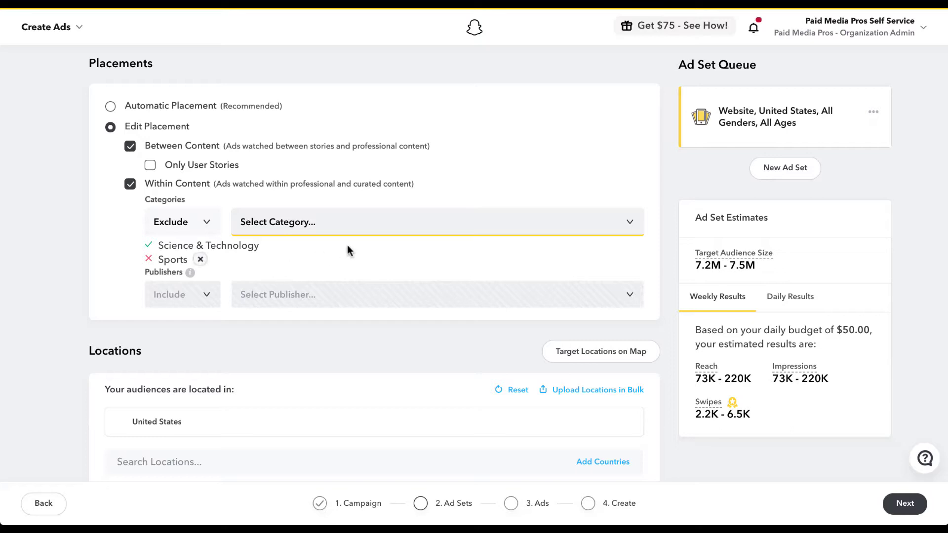
left_click(375, 226)
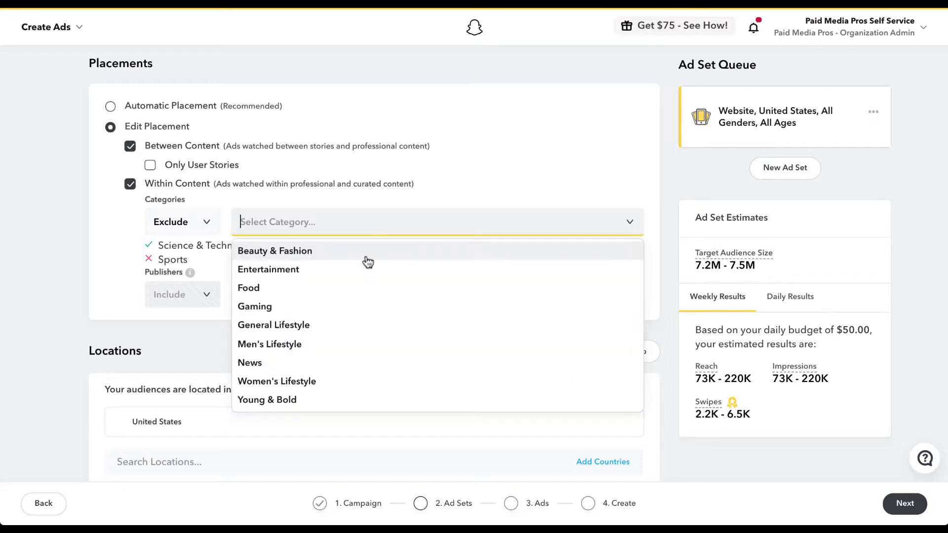
scroll(361, 382, "down", 1)
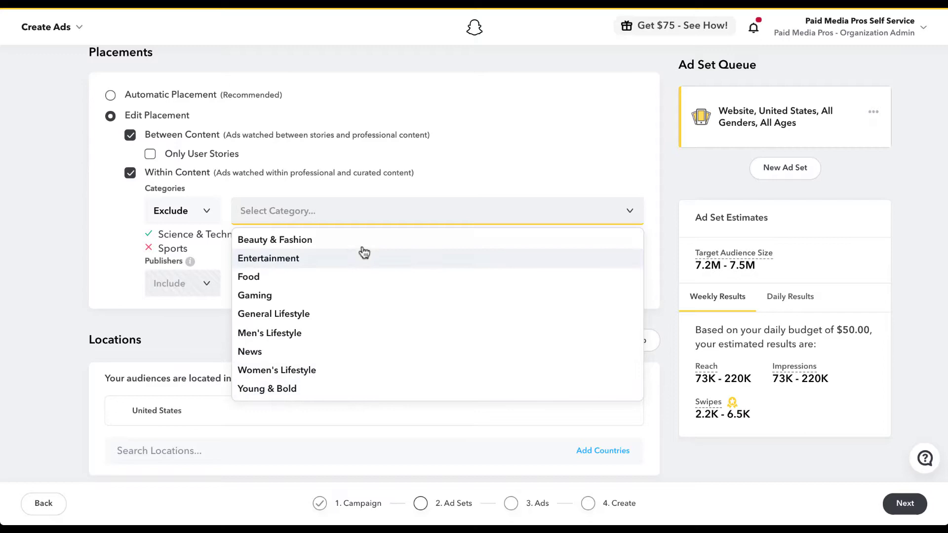
left_click(113, 215)
Restore Automatic Placement and browse the list of US regions under Search Locations.
left_click(111, 96)
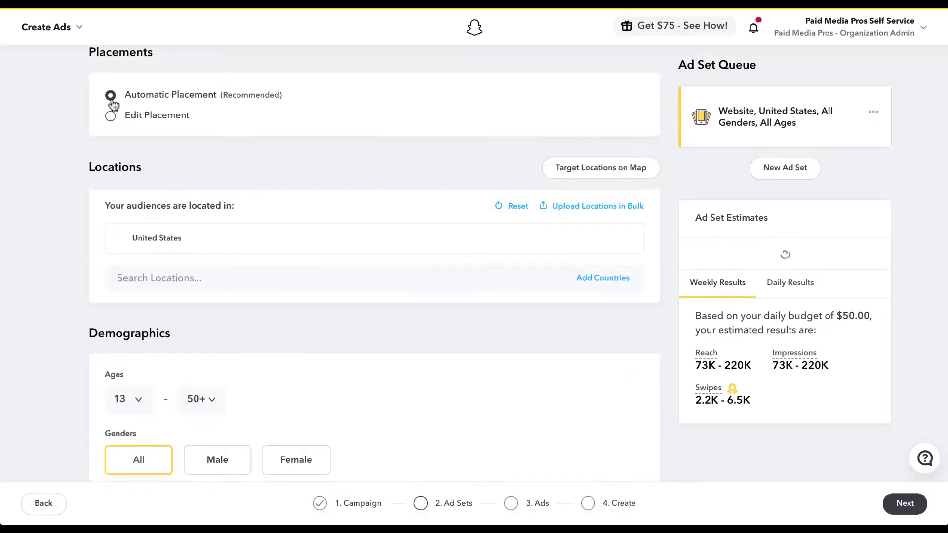
scroll(68, 207, "down", 2)
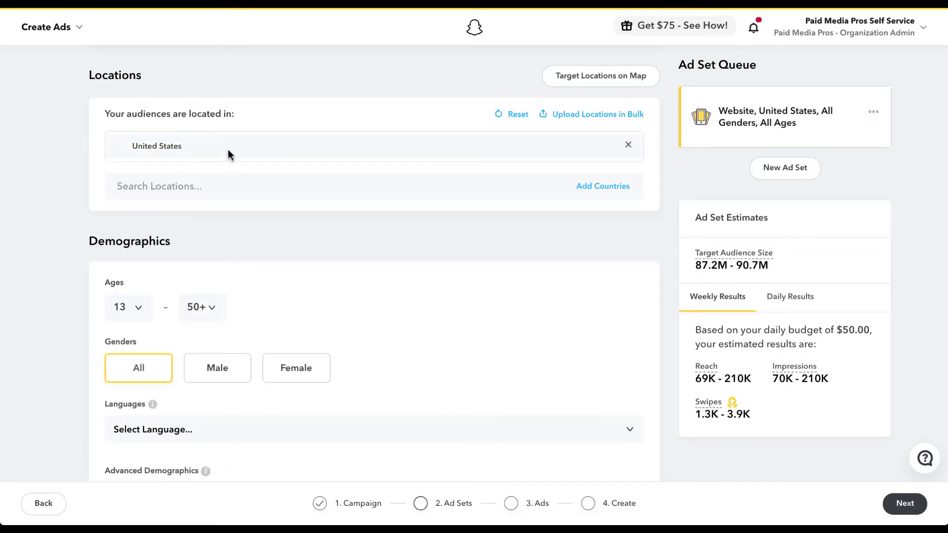
left_click(237, 181)
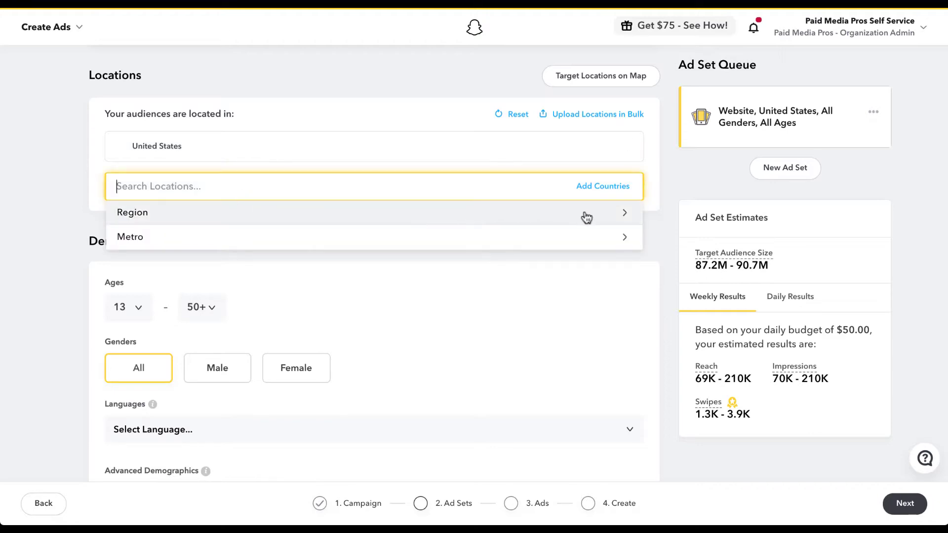
left_click(625, 217)
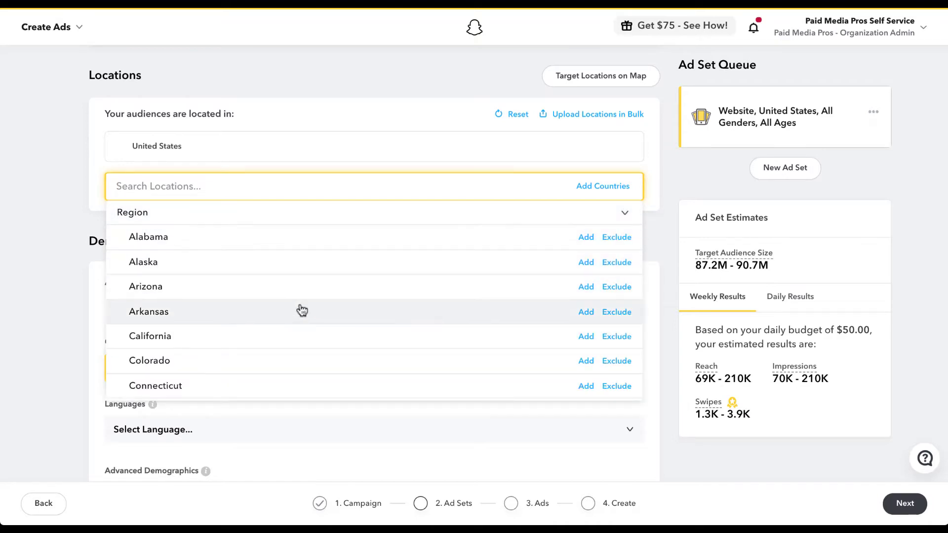
scroll(303, 327, "down", 1)
scroll(303, 327, "down", 20)
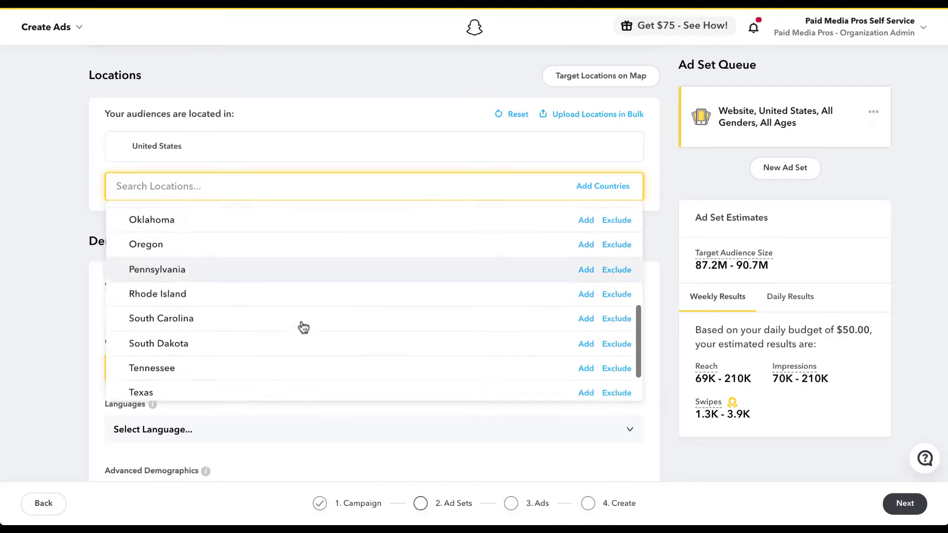
Browse US metro areas, then search locations for 'indianapolis' and clear the search.
left_click(309, 389)
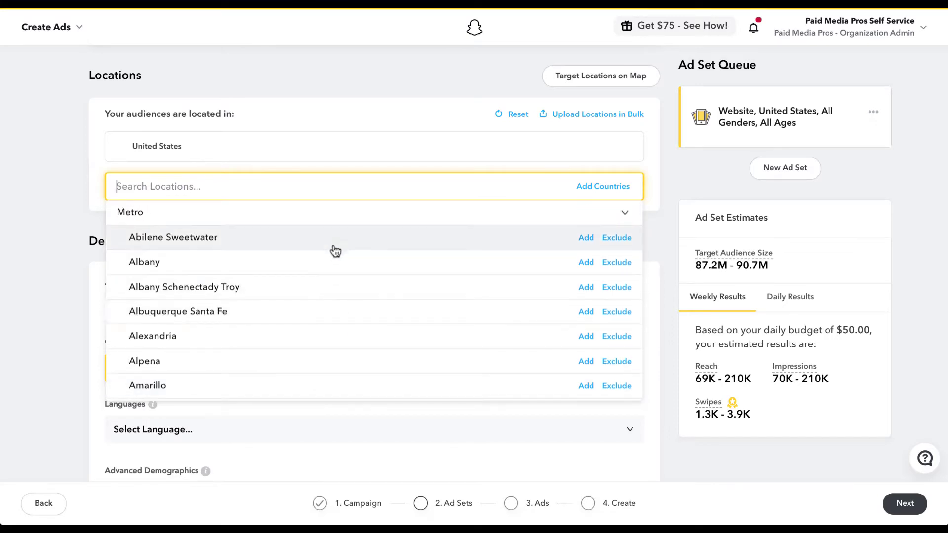
scroll(336, 283, "down", 6)
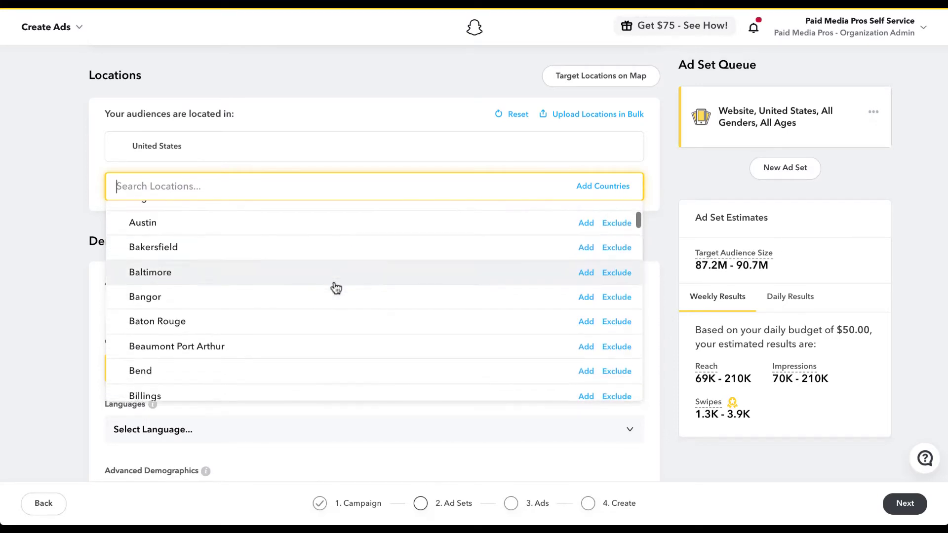
left_click(317, 188)
type("indian")
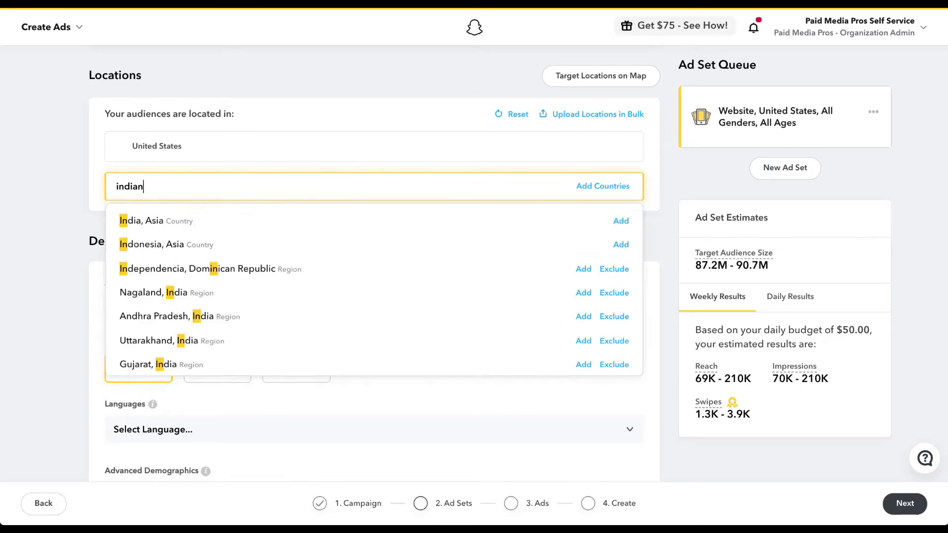
type("apolis")
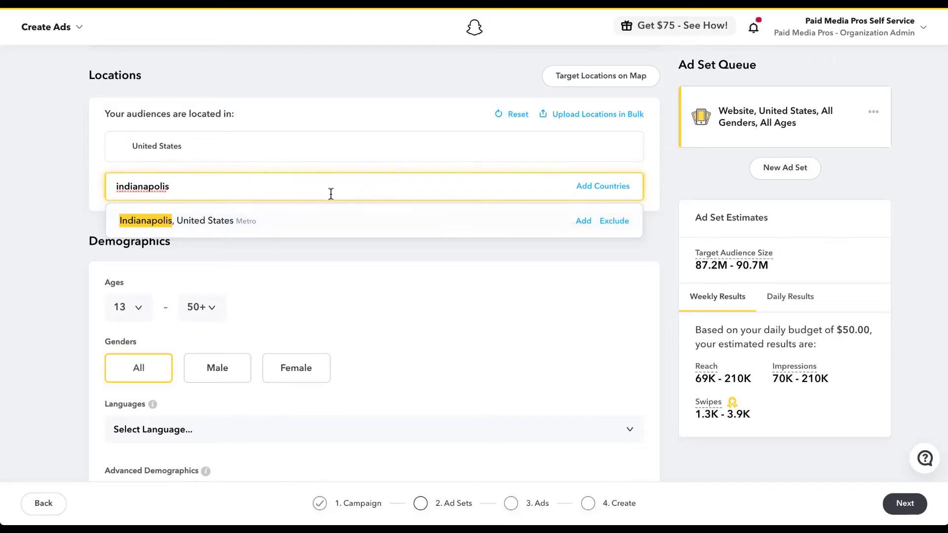
key("BackSpace")
key("BackSpace")
key("BackSpace")
key("BackSpace")
key("BackSpace")
key("BackSpace")
key("BackSpace")
key("BackSpace")
key("BackSpace")
key("BackSpace")
key("BackSpace")
key("BackSpace")
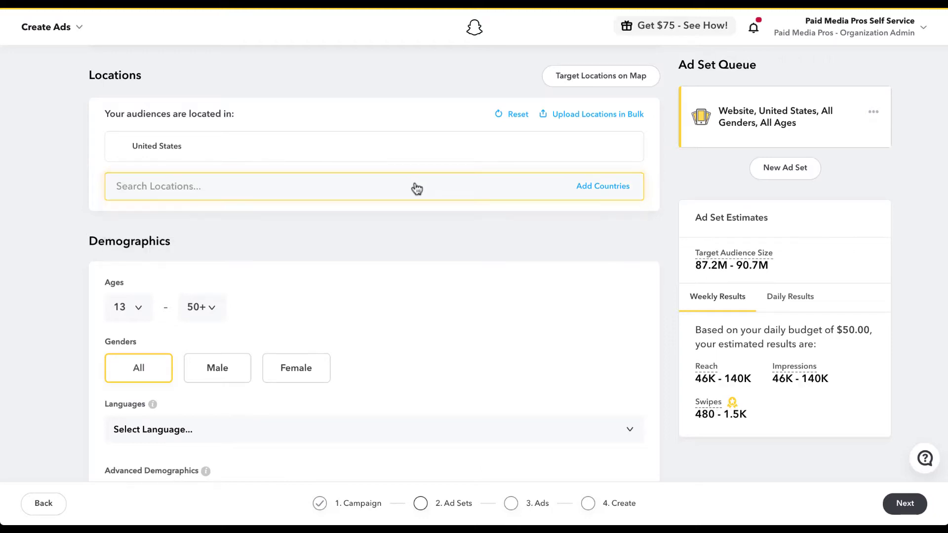
left_click(415, 182)
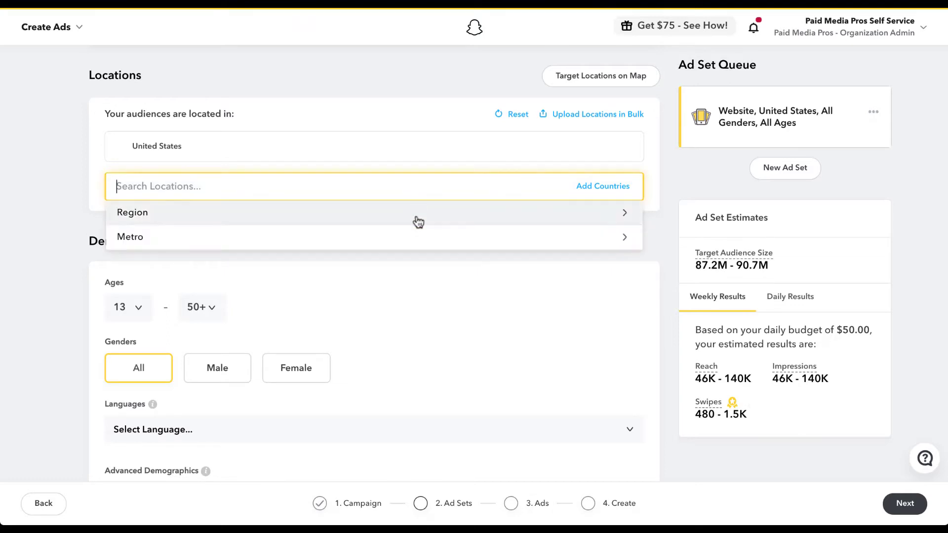
left_click(590, 188)
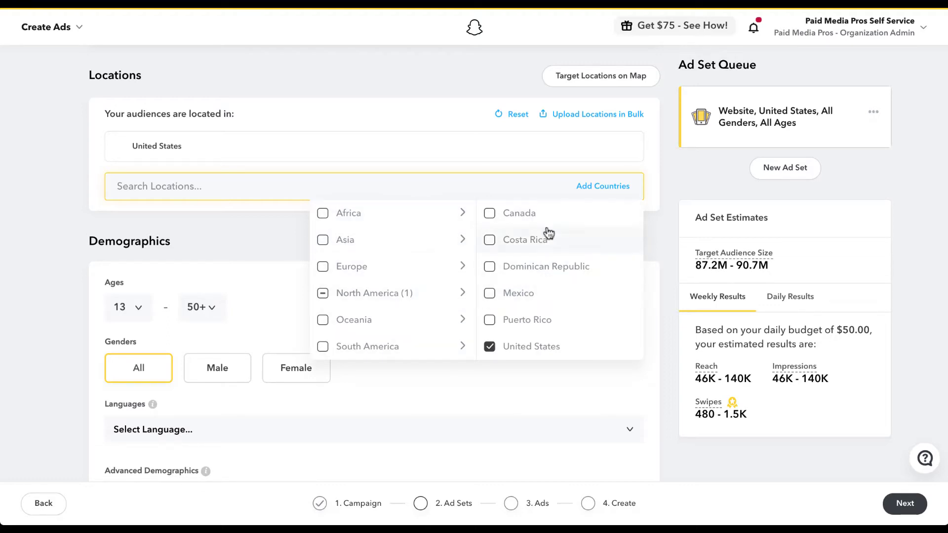
scroll(558, 288, "down", 1)
scroll(557, 289, "up", 1)
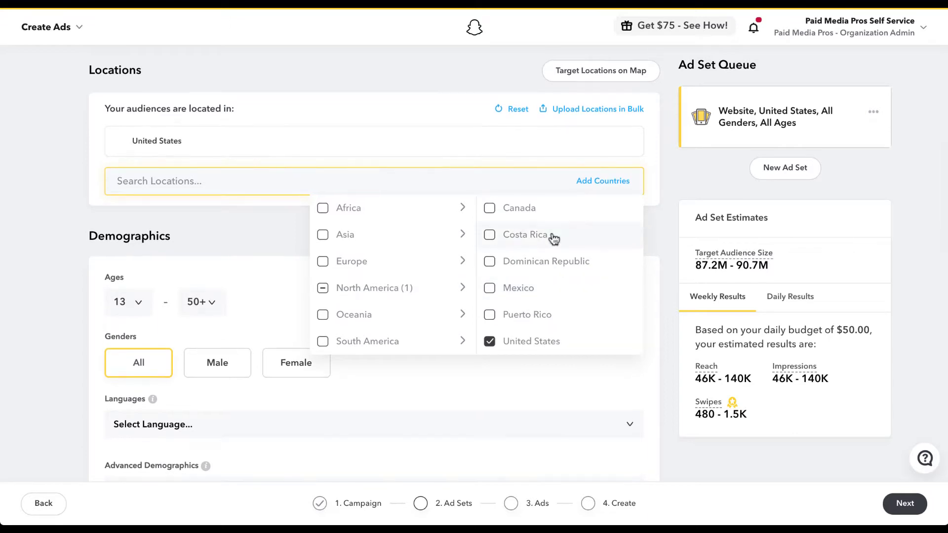
left_click(451, 266)
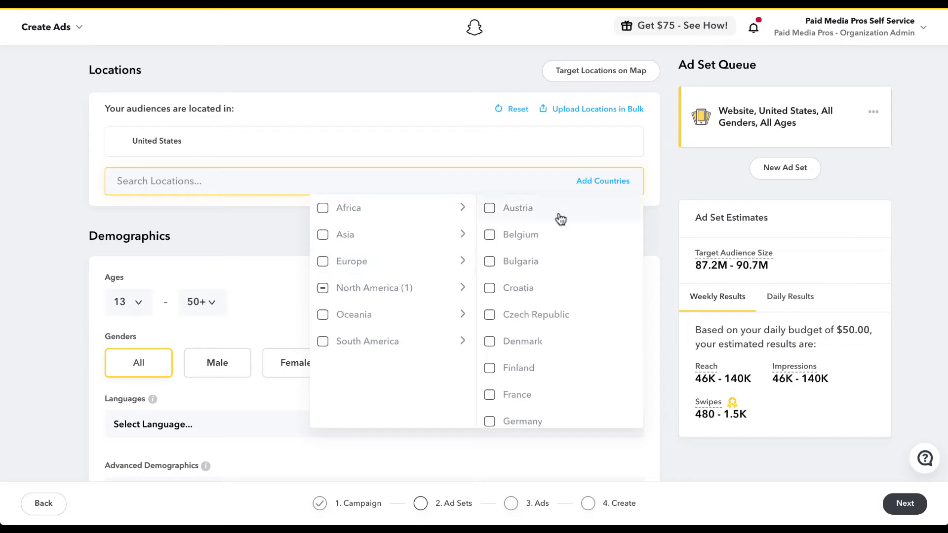
scroll(560, 321, "down", 5)
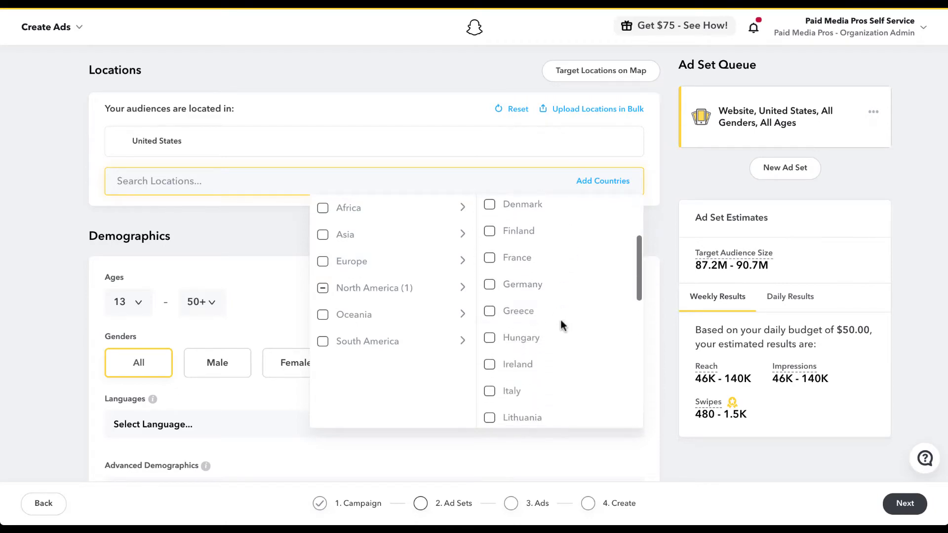
scroll(560, 321, "up", 4)
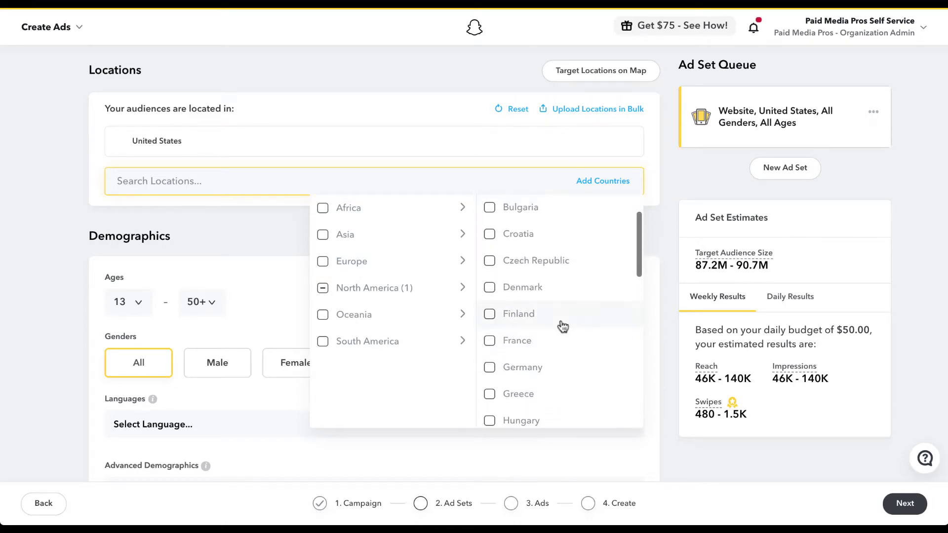
left_click(454, 221)
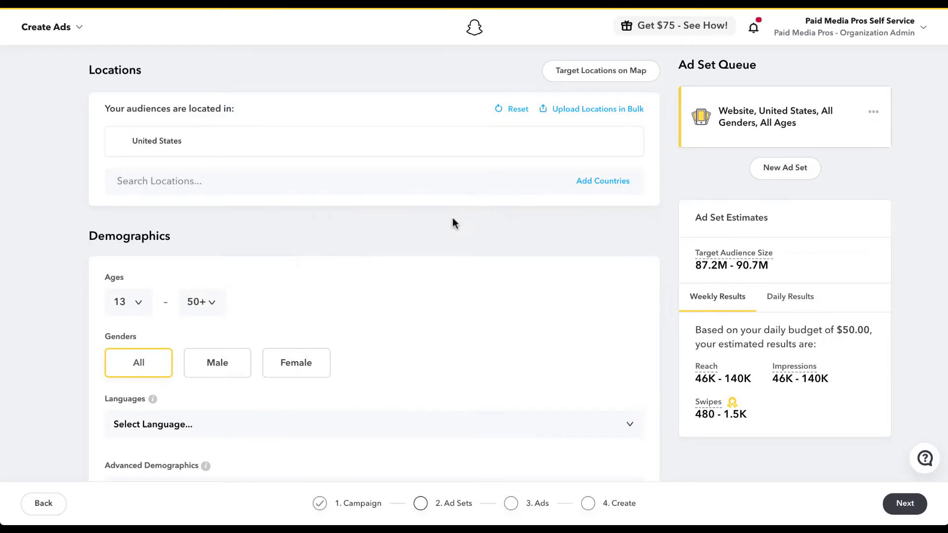
left_click(618, 112)
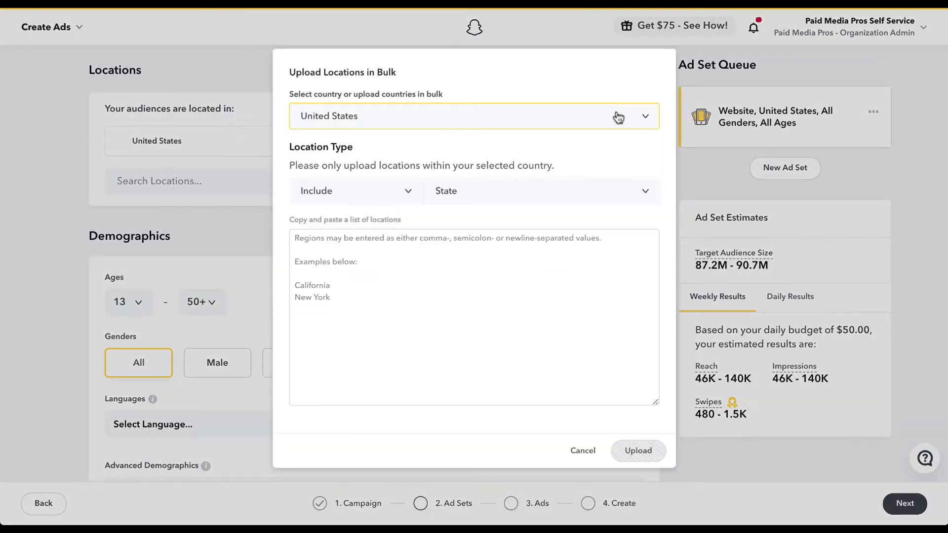
left_click(642, 122)
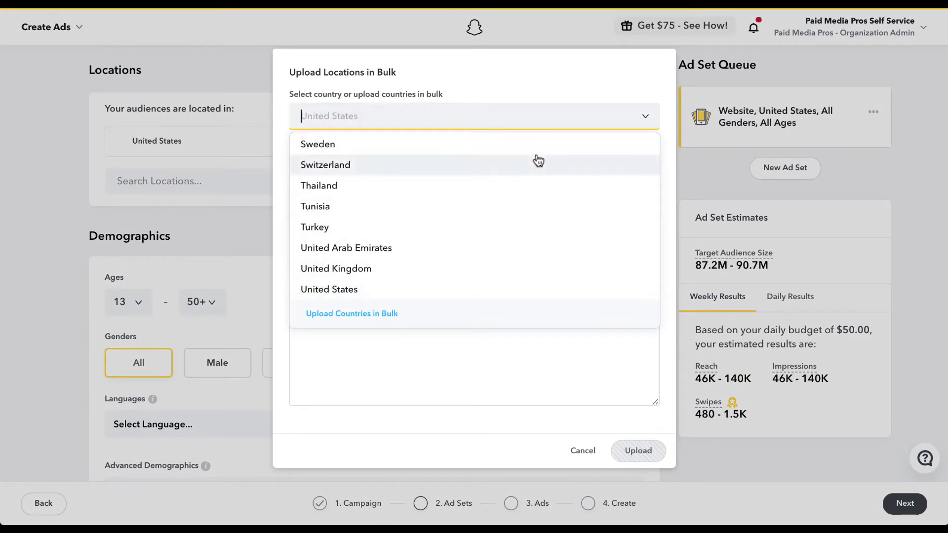
scroll(537, 151, "up", 1)
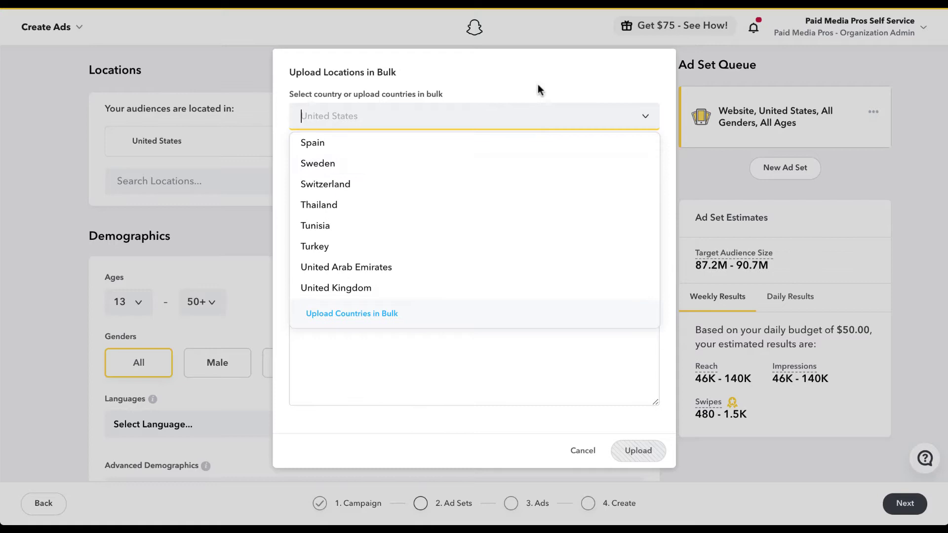
left_click(538, 88)
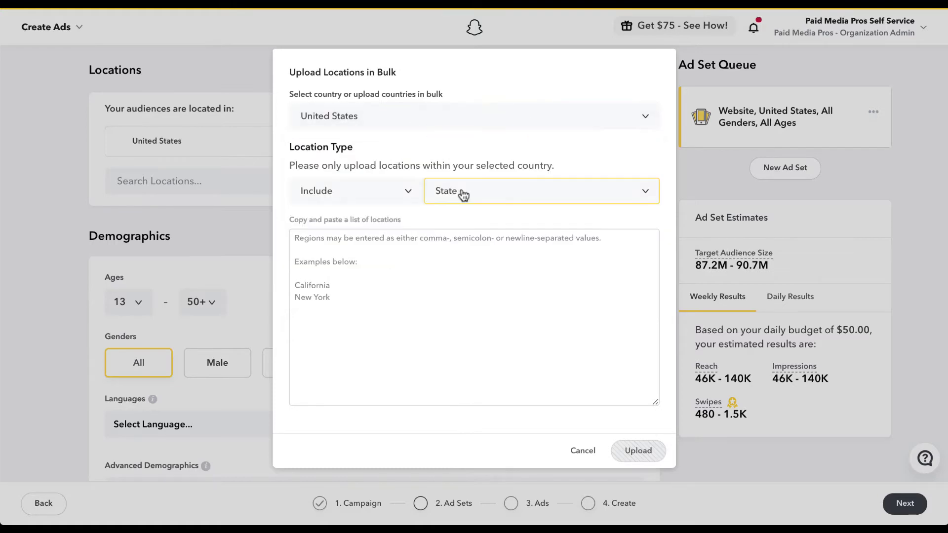
left_click(409, 197)
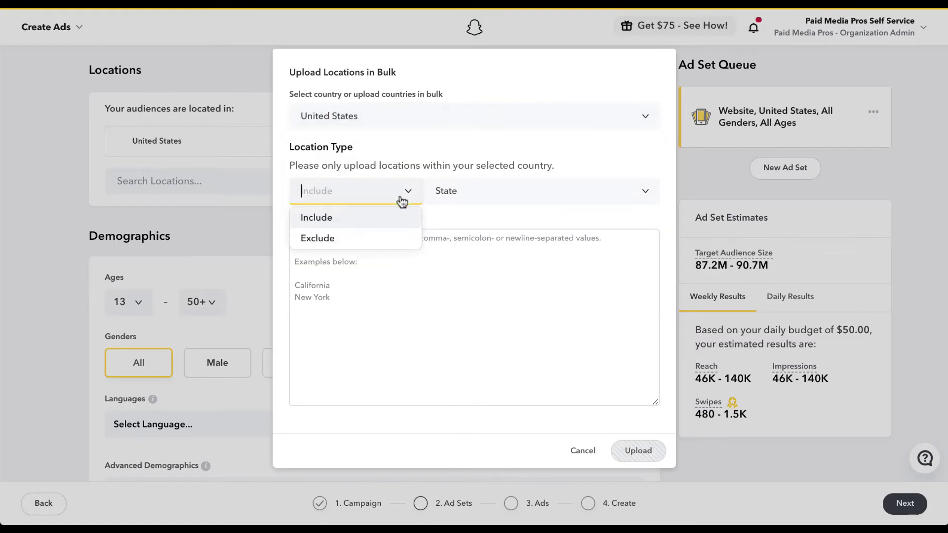
left_click(574, 192)
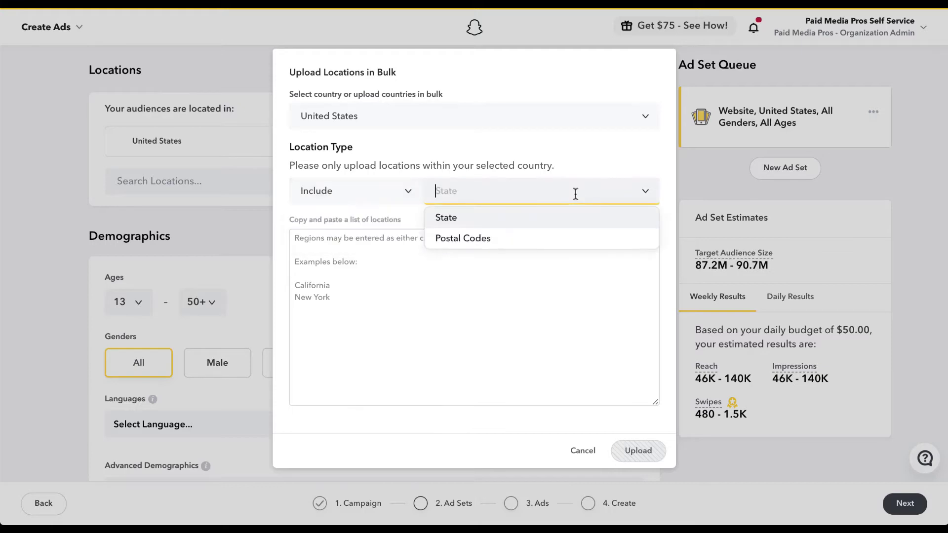
left_click(365, 257)
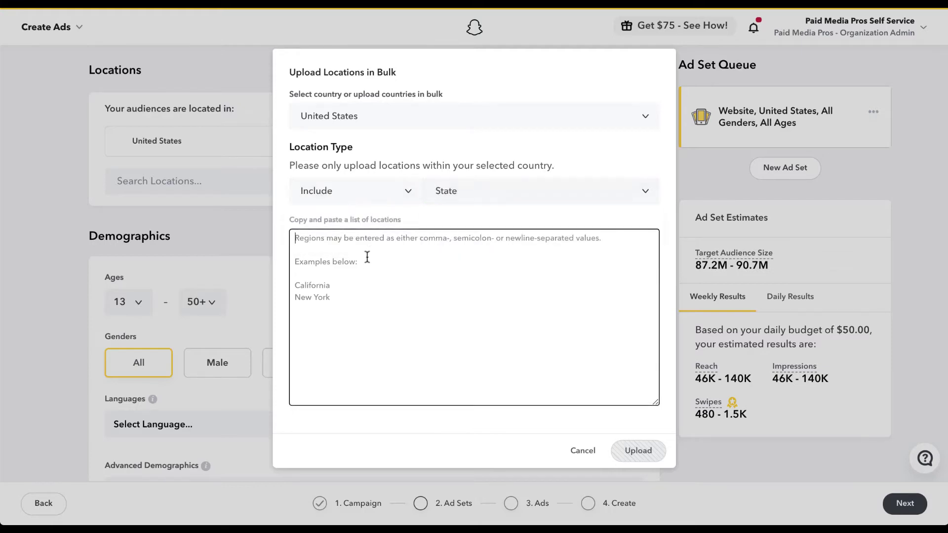
left_click(585, 452)
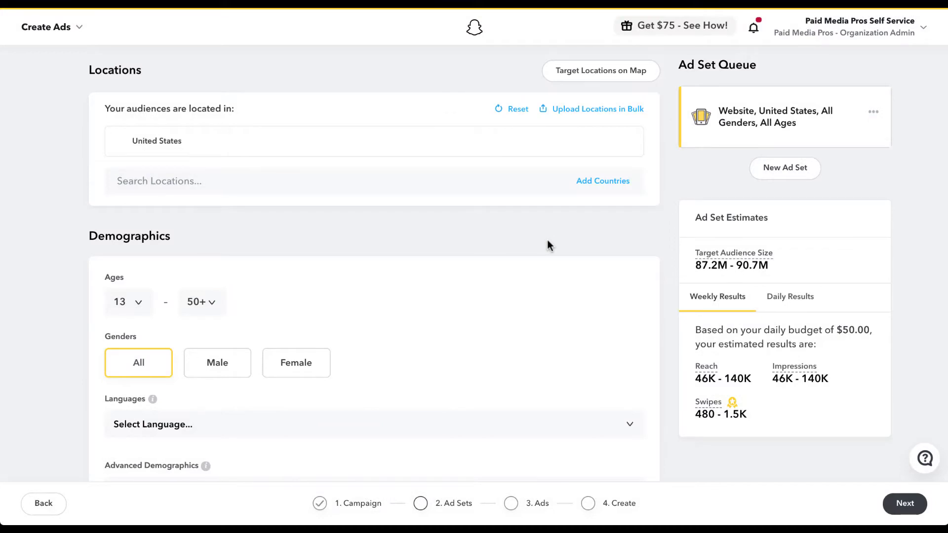
In the map view, search location categories and add Car Rental as a target.
left_click(613, 74)
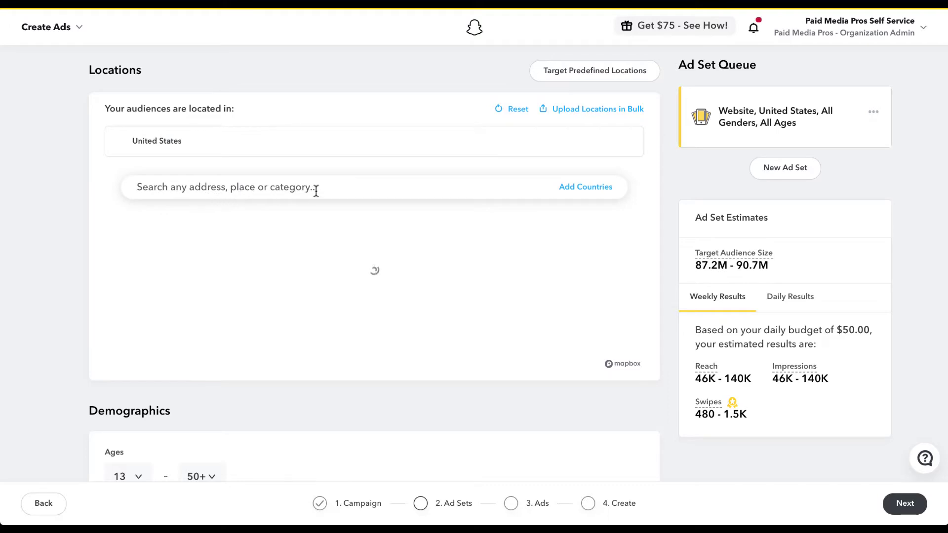
left_click(368, 187)
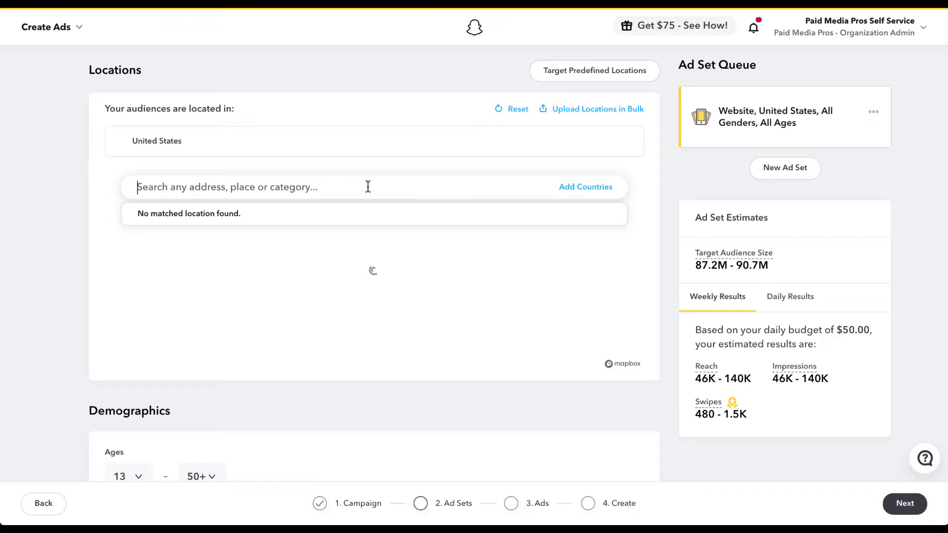
type("m")
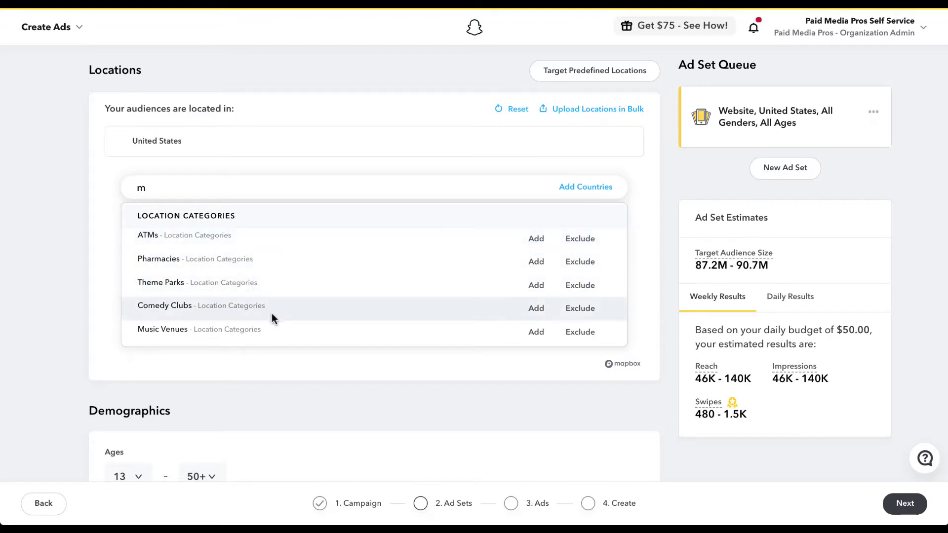
scroll(277, 325, "down", 1)
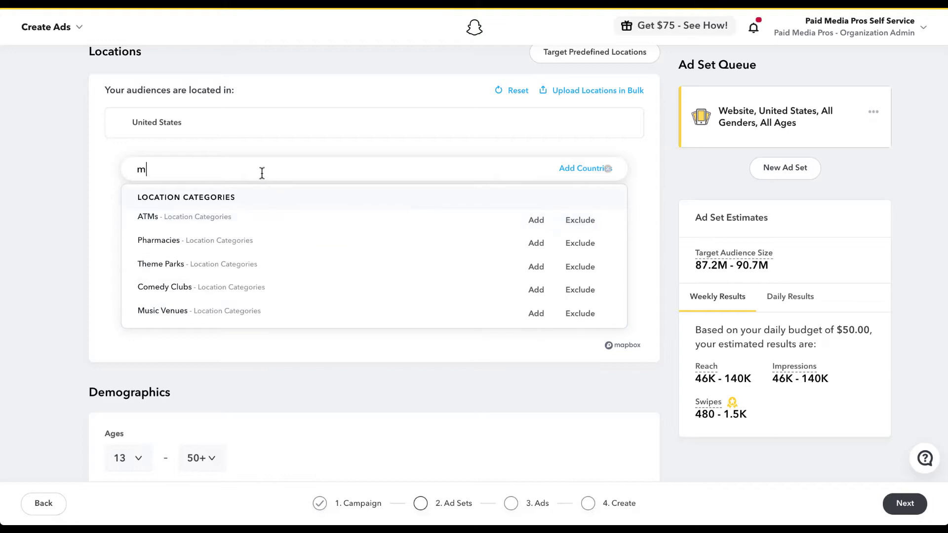
key("BackSpace")
type("l")
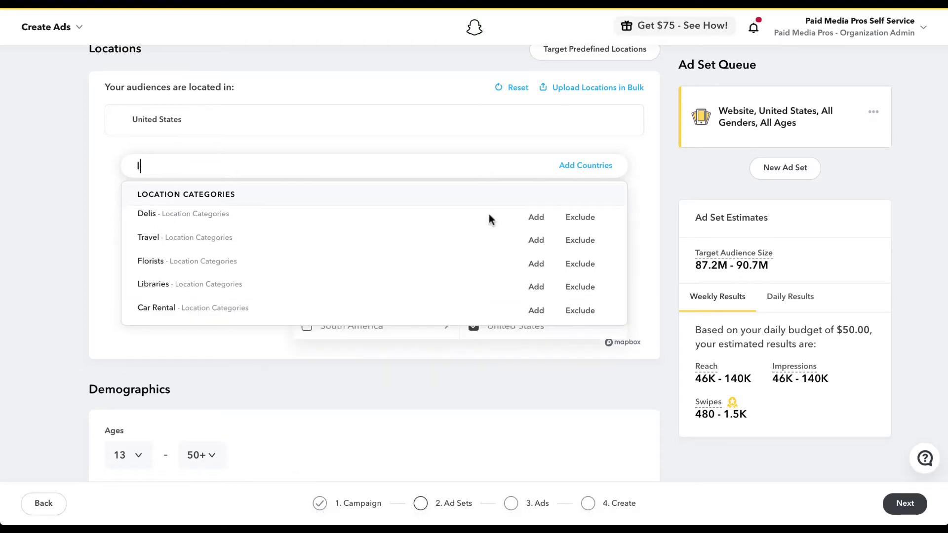
left_click(533, 307)
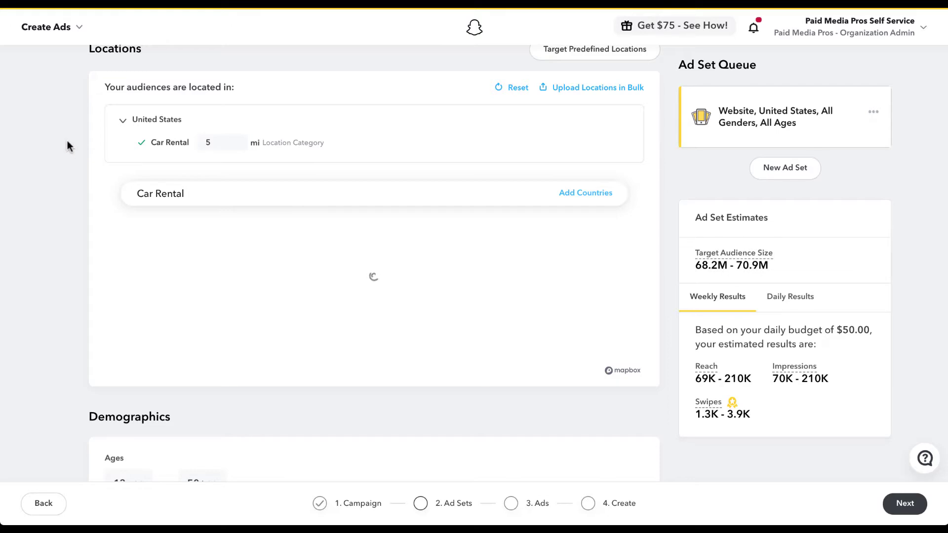
Reset all location selections, dropping Car Rental and returning the audience to 87.2M–90.7M.
left_click(517, 90)
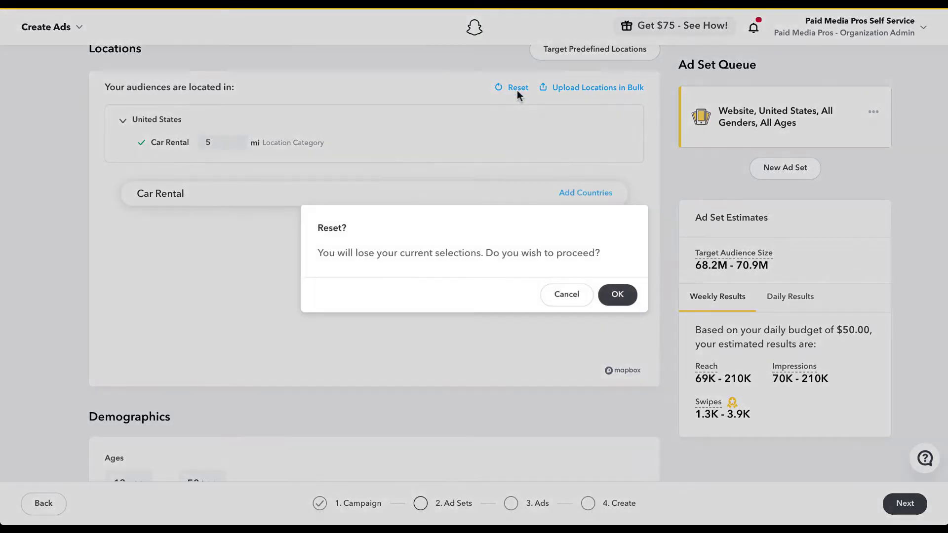
left_click(617, 295)
scroll(68, 133, "down", 3)
scroll(68, 133, "down", 1)
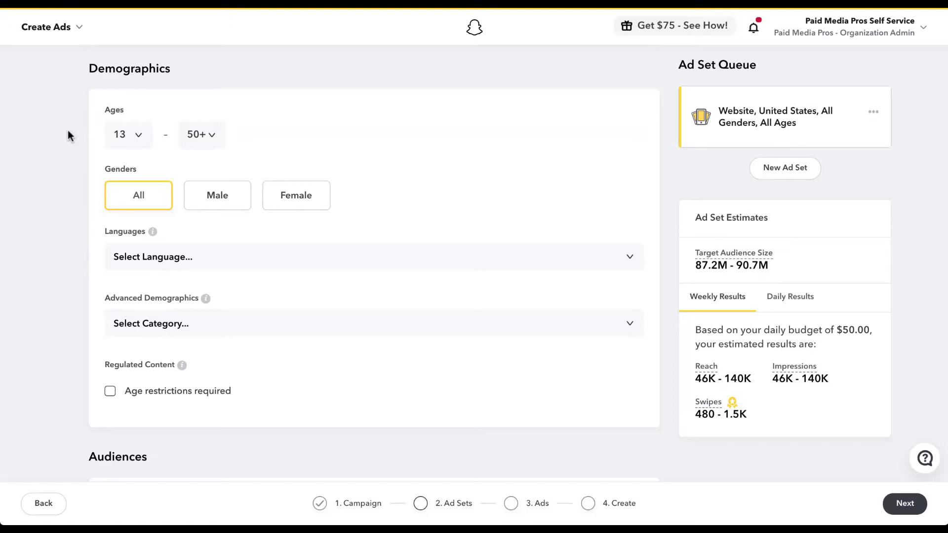
scroll(69, 133, "down", 1)
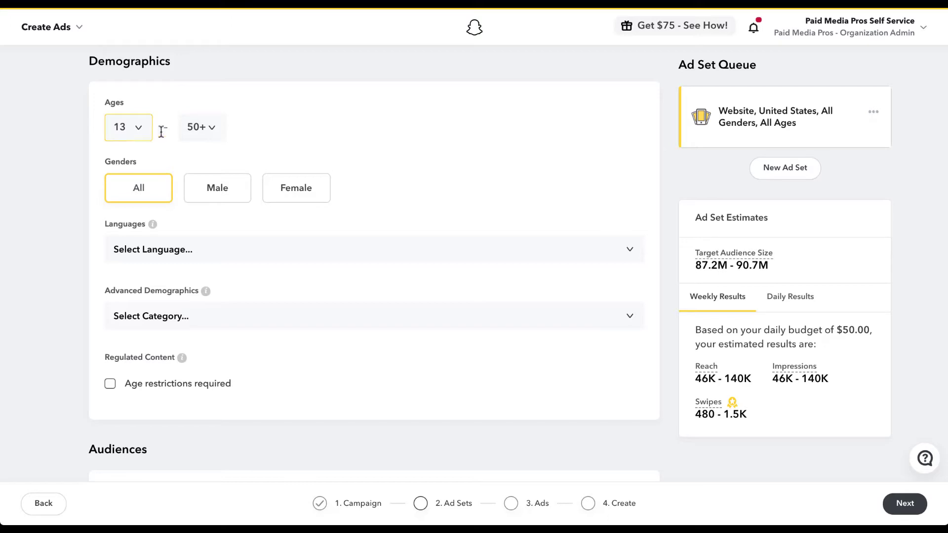
left_click(212, 133)
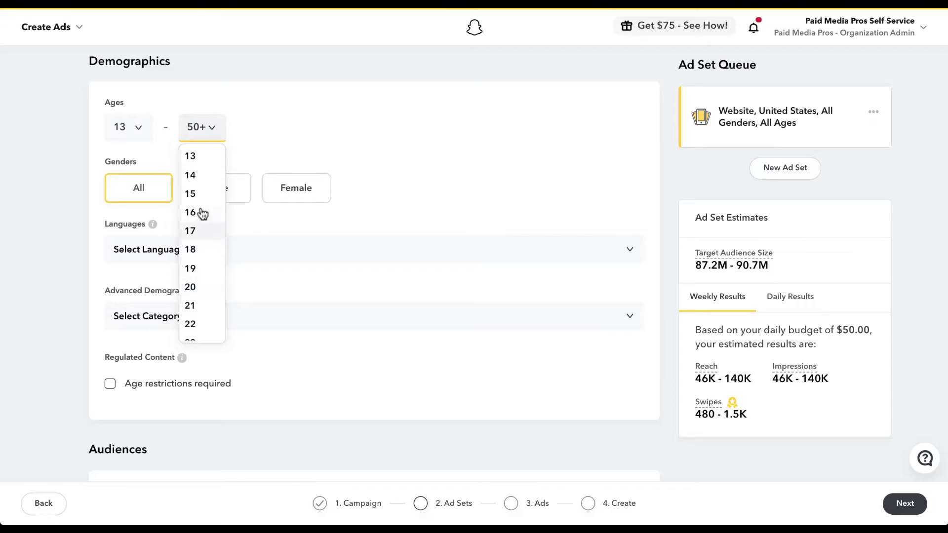
left_click(260, 126)
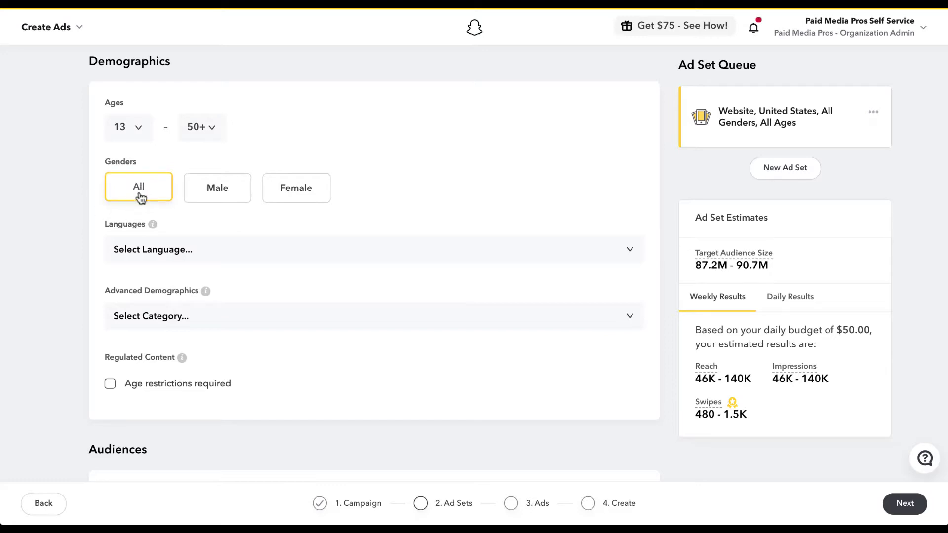
left_click(291, 255)
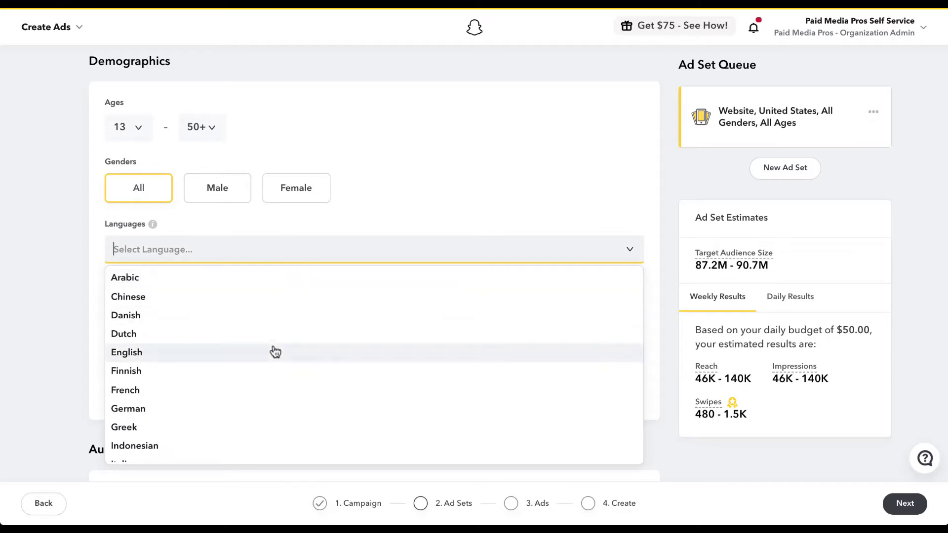
scroll(275, 351, "down", 1)
scroll(275, 352, "down", 5)
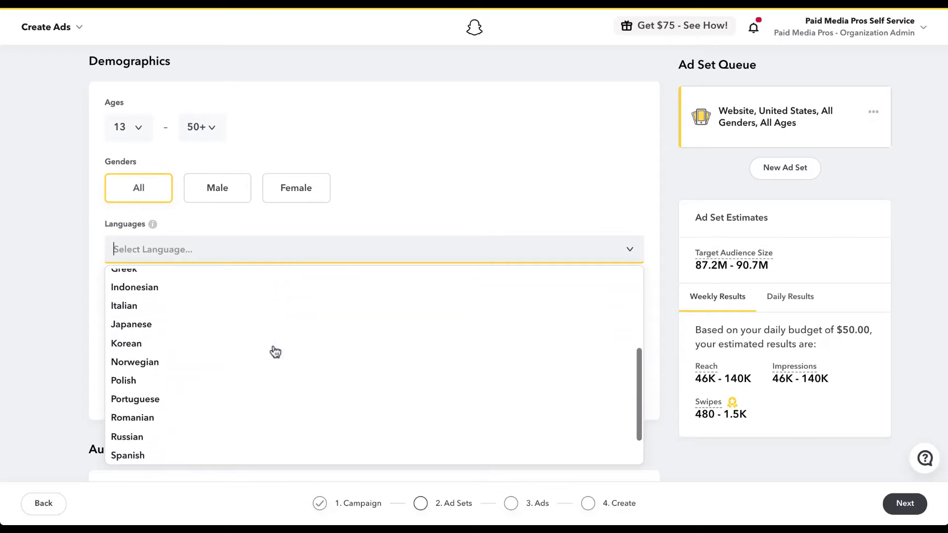
scroll(275, 352, "down", 1)
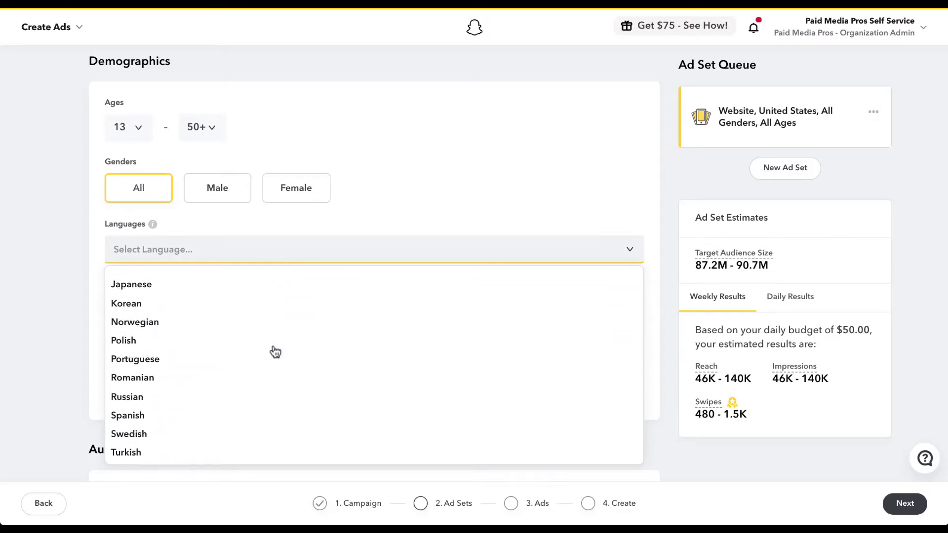
scroll(276, 352, "up", 6)
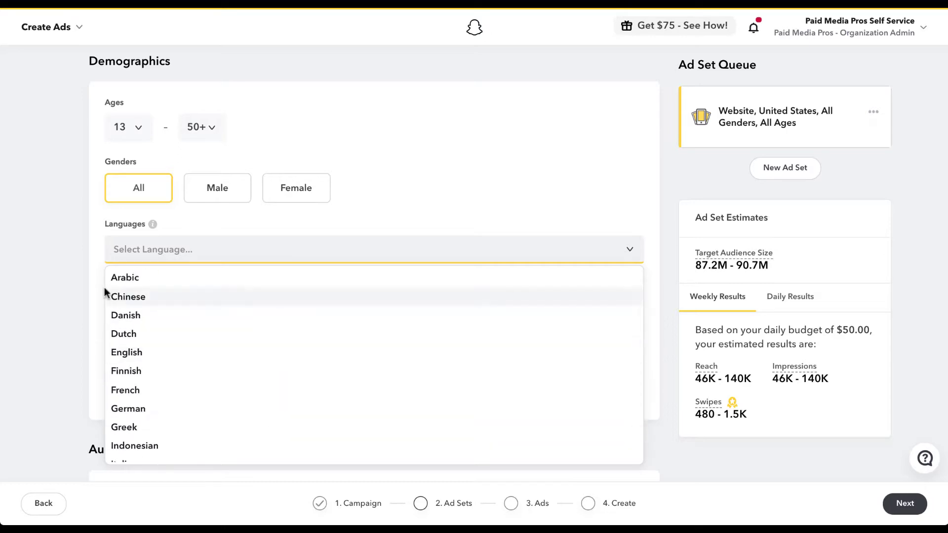
left_click(59, 277)
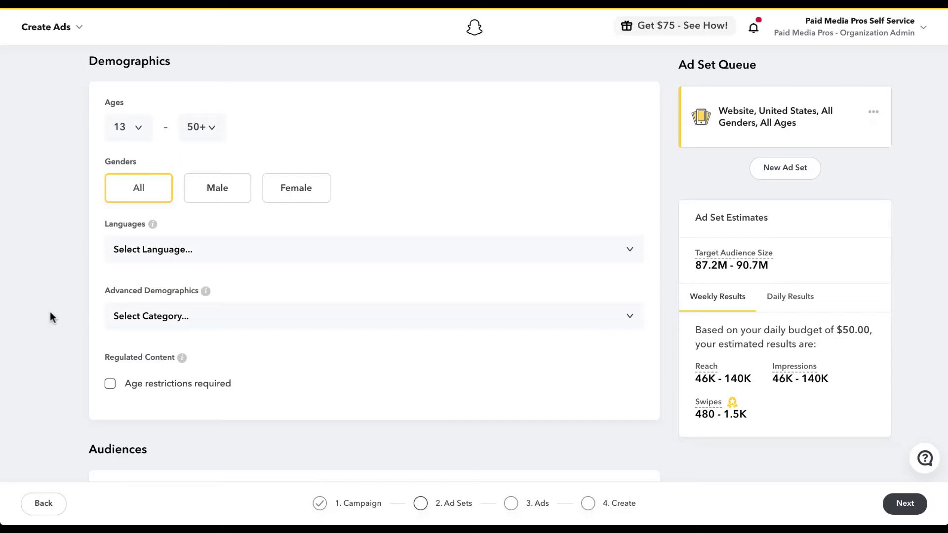
Open the Advanced Demographics category list and scroll through the Datalogix and Experian options.
scroll(50, 313, "down", 4)
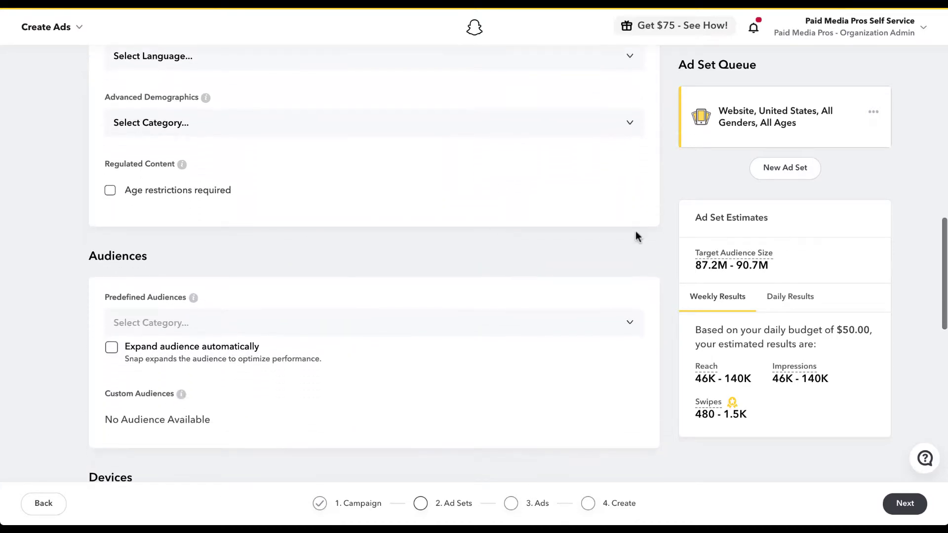
left_click(632, 124)
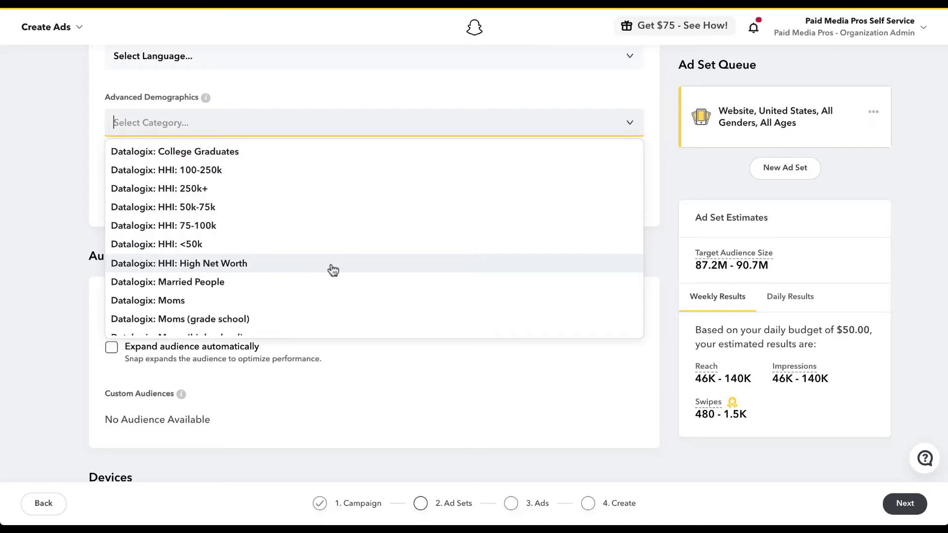
scroll(332, 269, "down", 3)
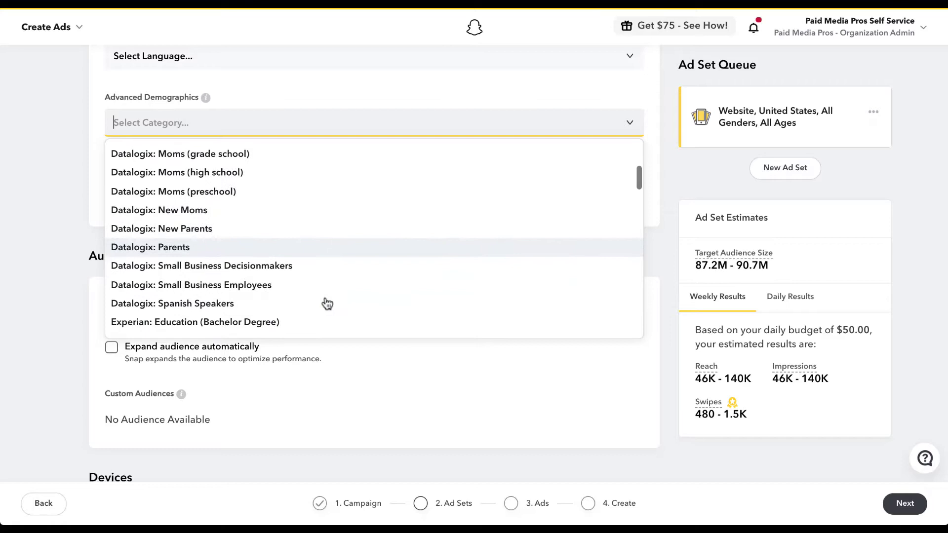
scroll(327, 304, "down", 3)
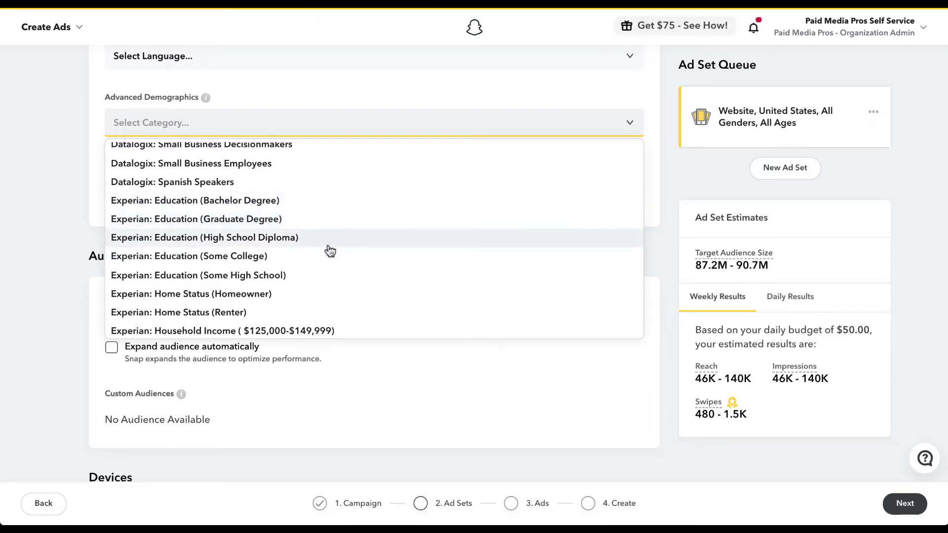
scroll(329, 251, "down", 1)
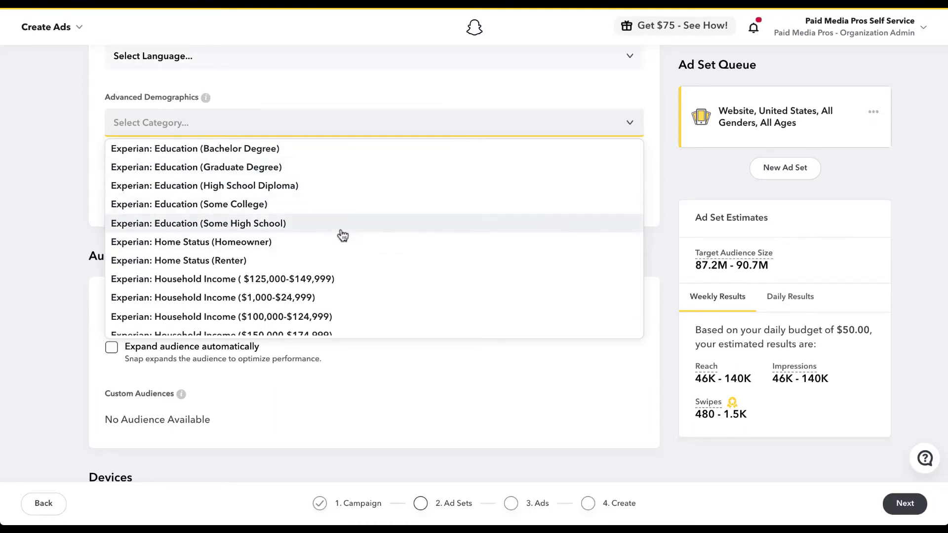
scroll(341, 235, "down", 2)
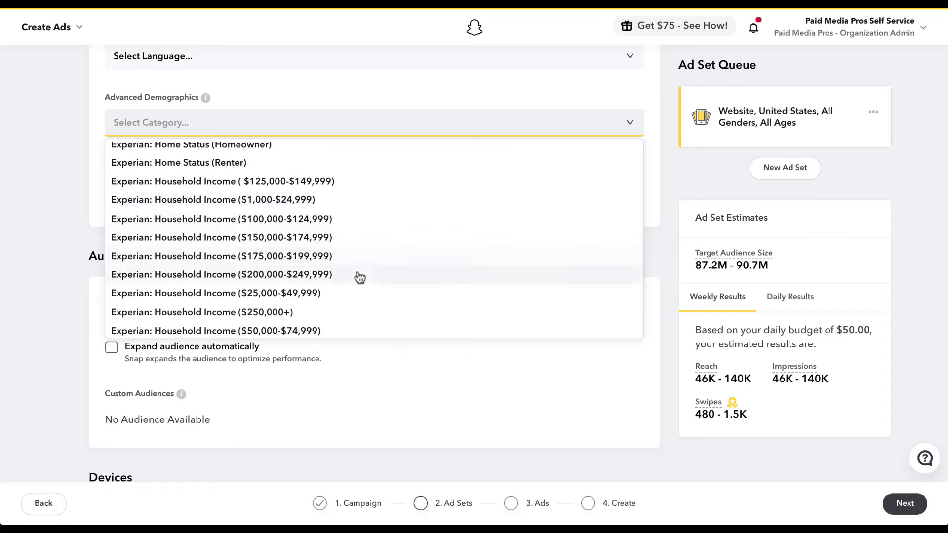
scroll(359, 276, "down", 3)
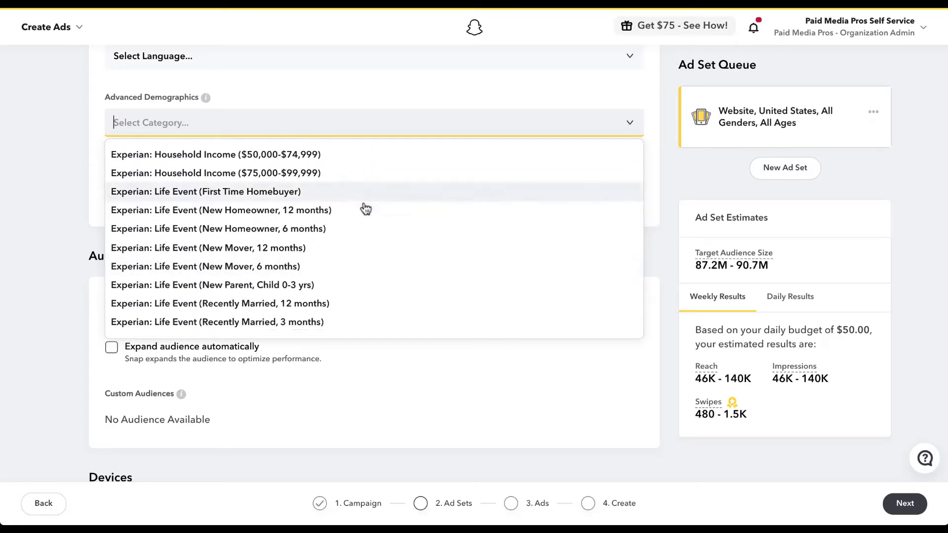
scroll(369, 274, "down", 5)
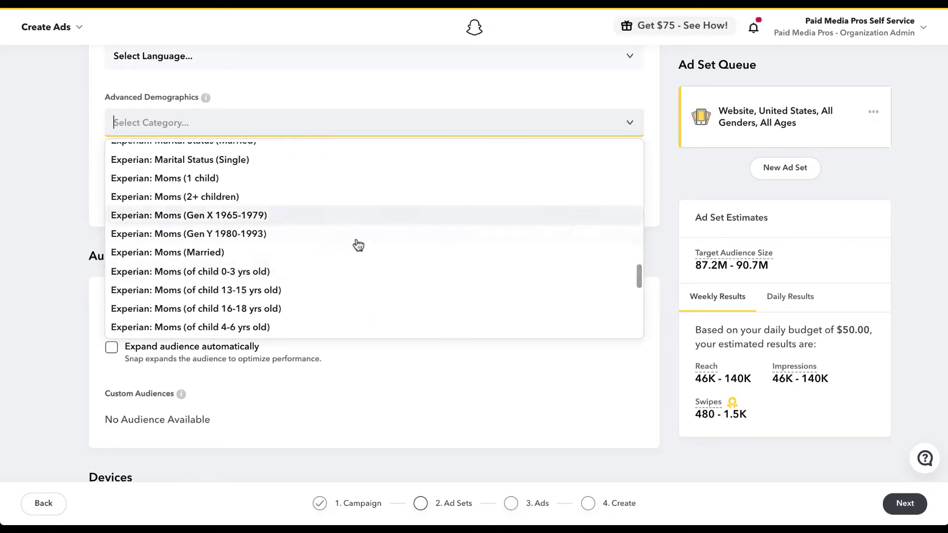
scroll(358, 292, "down", 1)
scroll(359, 293, "down", 3)
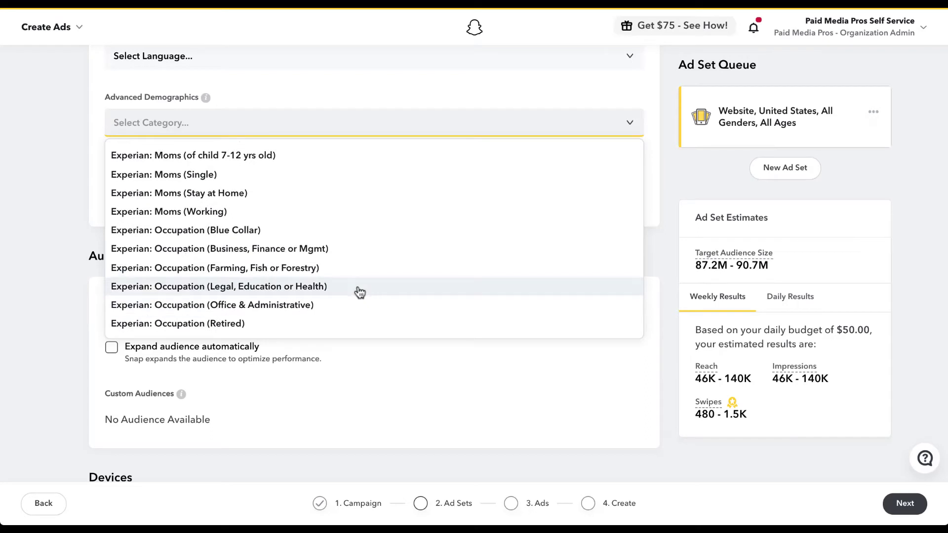
scroll(359, 293, "down", 2)
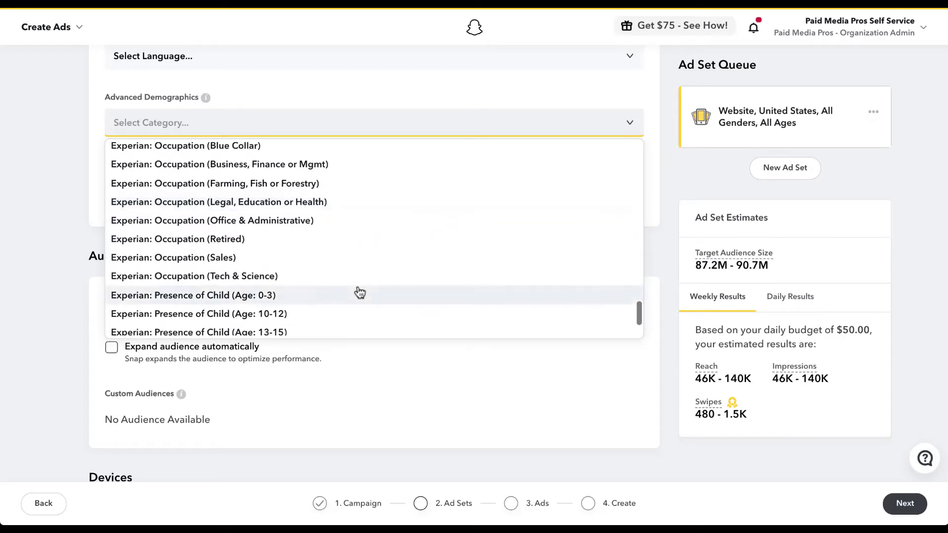
scroll(364, 275, "down", 2)
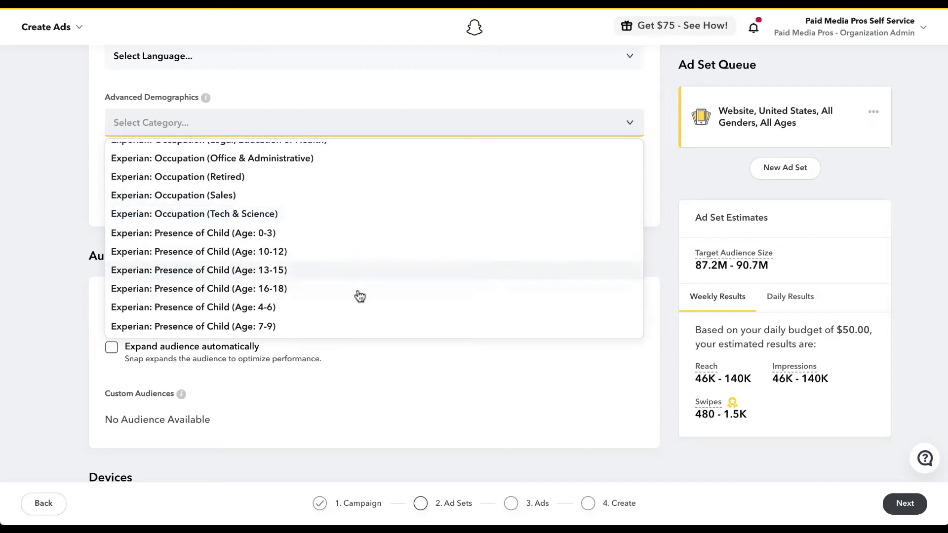
scroll(365, 262, "up", 7)
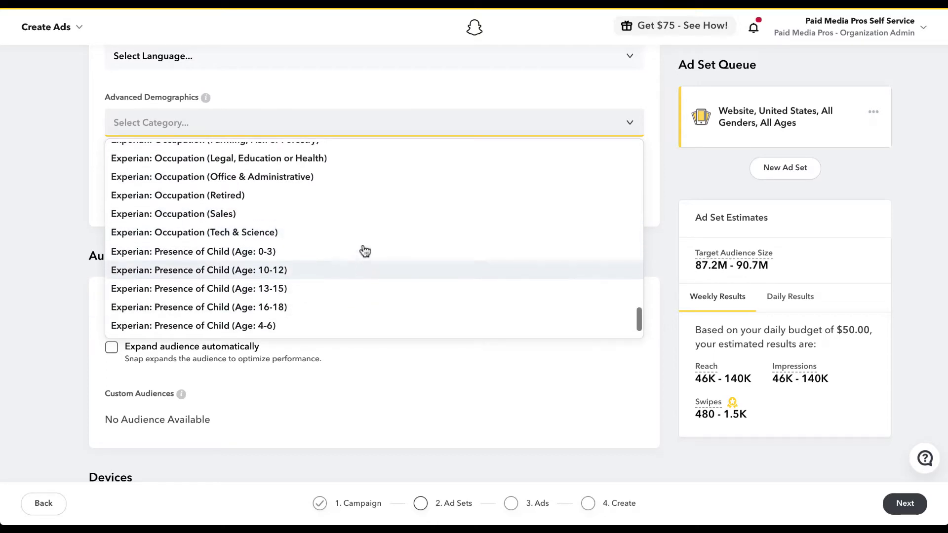
scroll(364, 252, "up", 8)
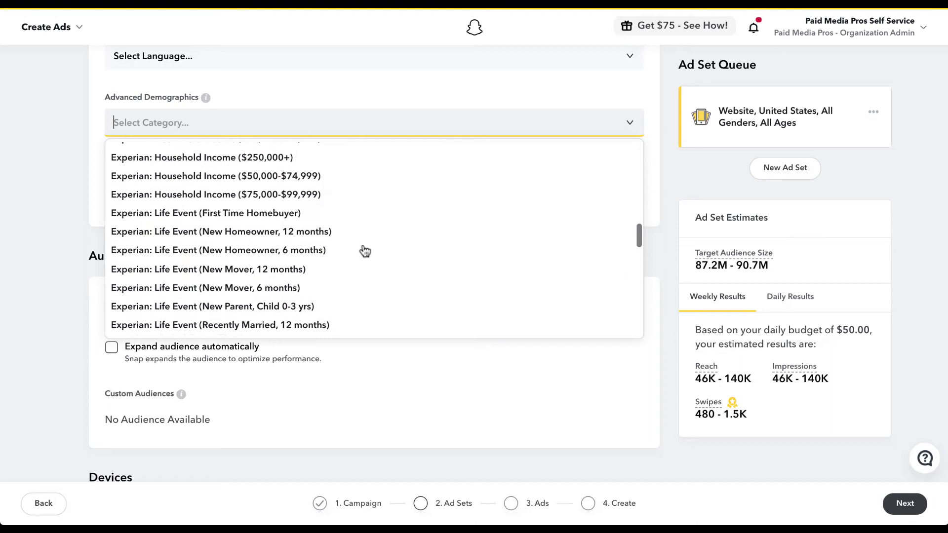
scroll(365, 251, "up", 9)
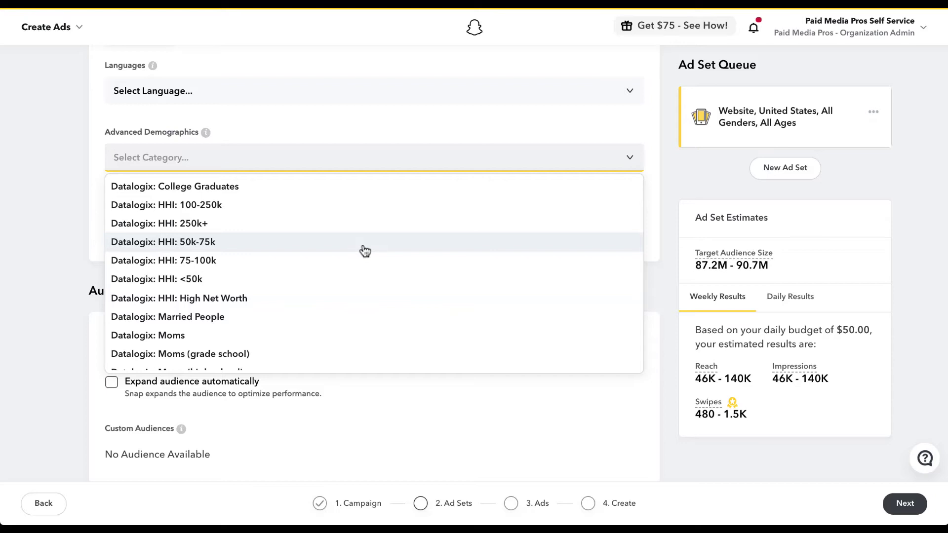
Close the demographics list and expand Lifestyles in the Predefined Audiences category list.
left_click(40, 201)
scroll(37, 238, "down", 4)
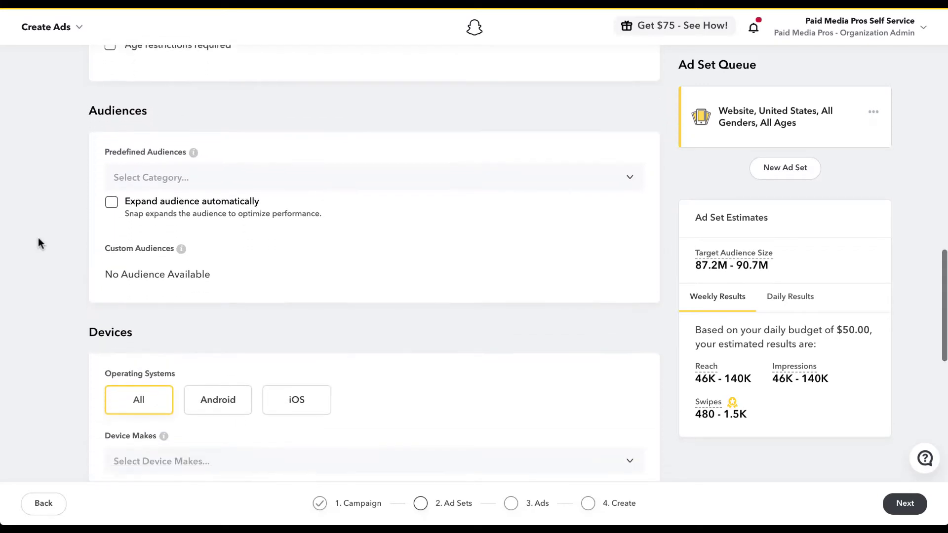
scroll(38, 238, "down", 1)
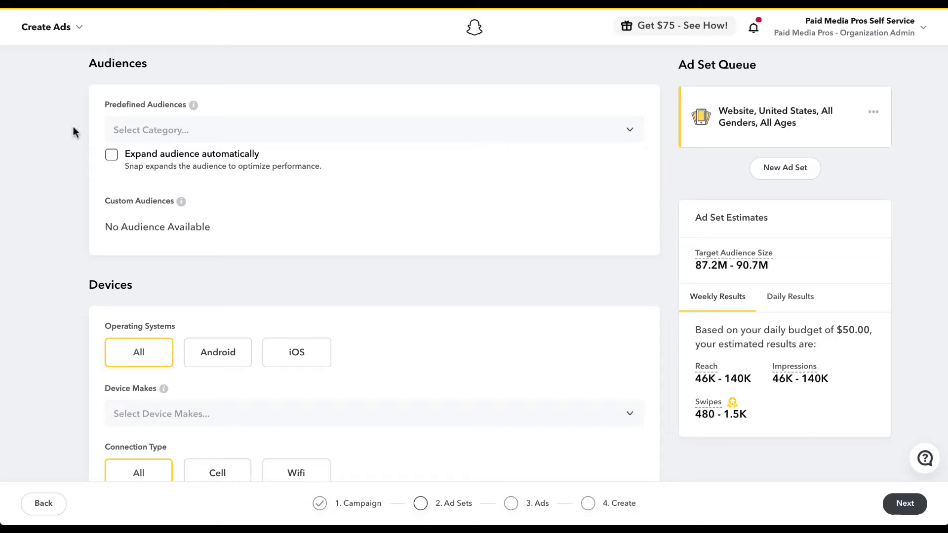
left_click(630, 129)
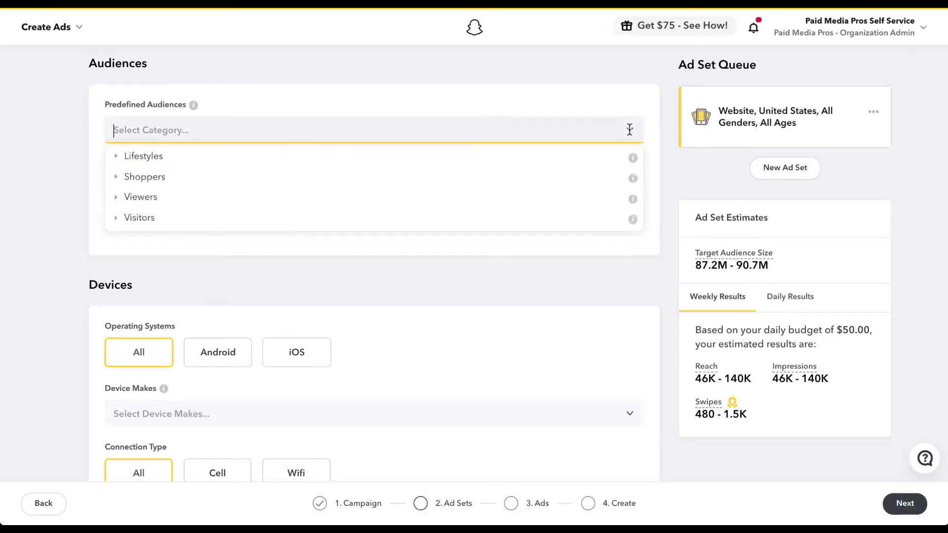
left_click(118, 160)
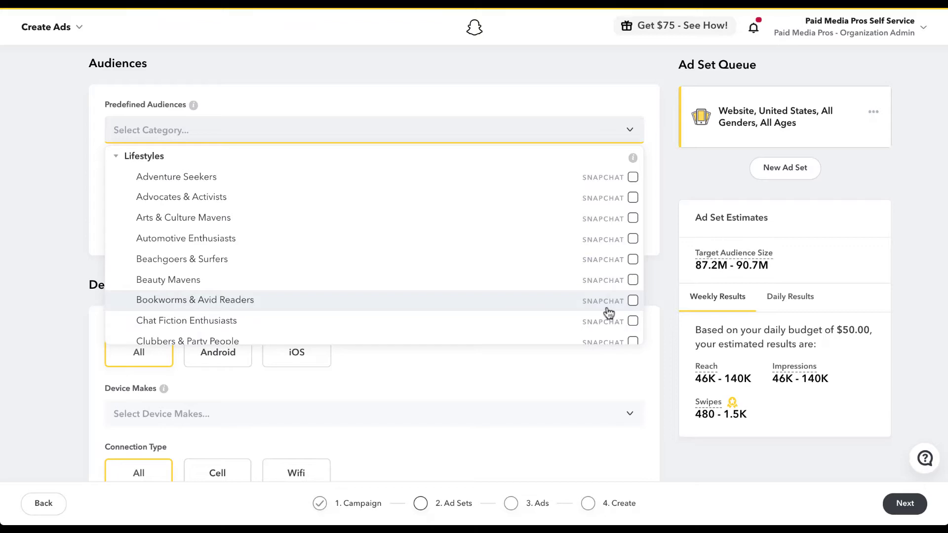
Add the Bookworms & Avid Readers audience, then remove it again.
left_click(633, 301)
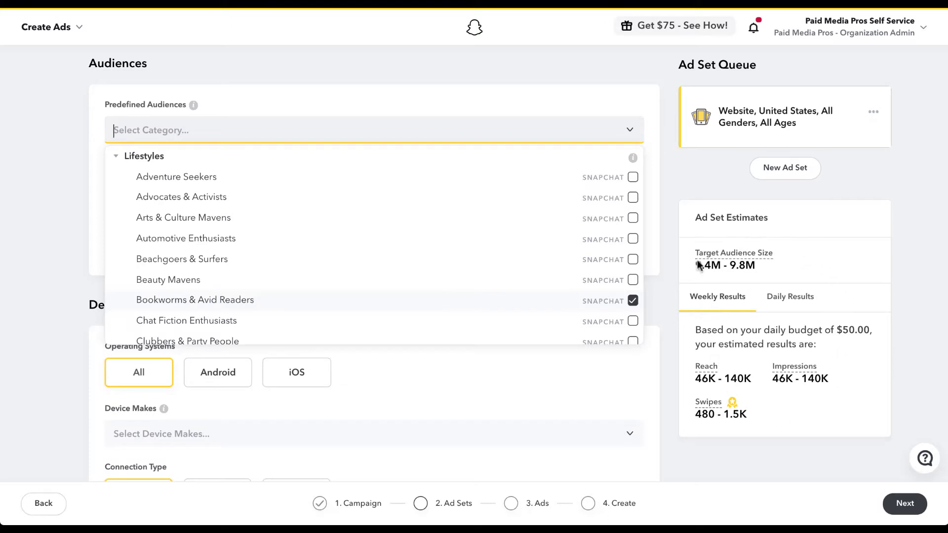
left_click(671, 164)
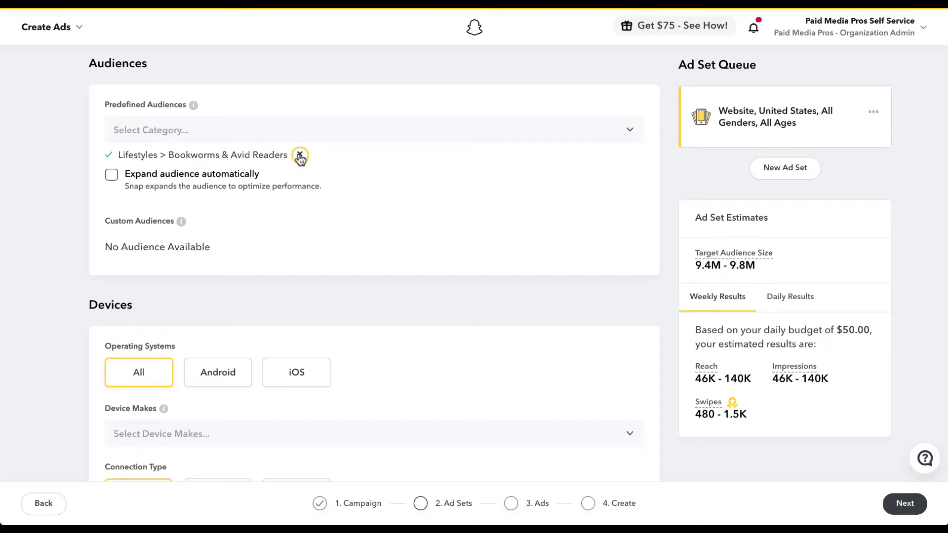
left_click(300, 155)
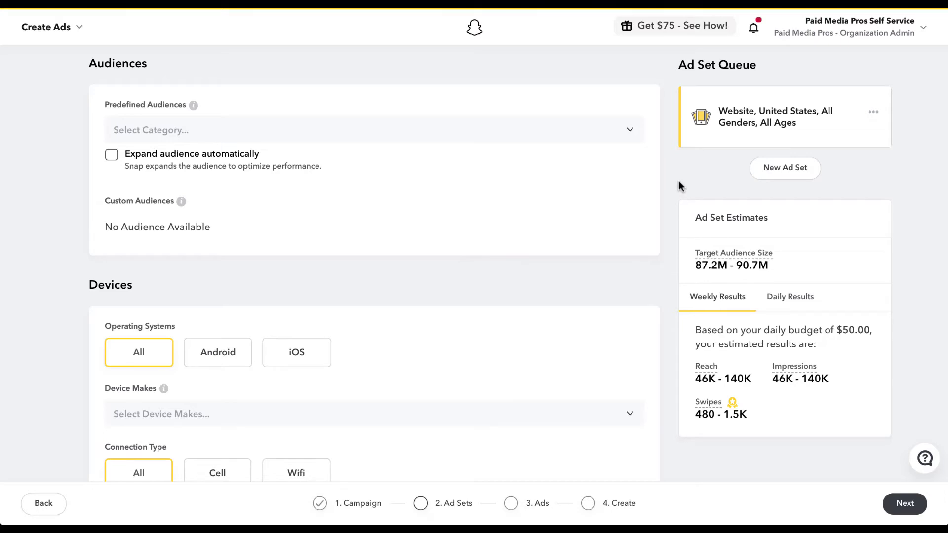
Reopen Predefined Audiences and expand, then collapse, the Film & TV Fans subcategories.
left_click(629, 130)
scroll(351, 237, "down", 1)
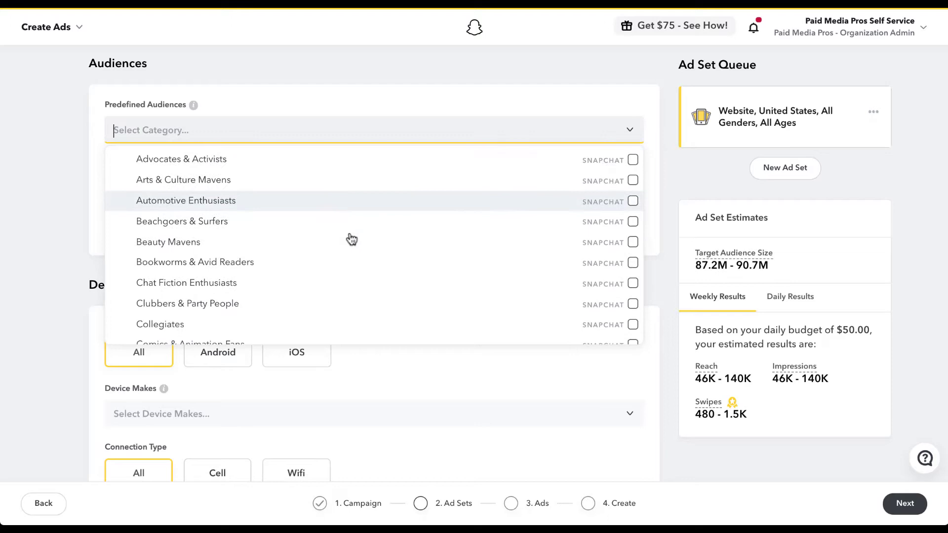
scroll(351, 239, "down", 5)
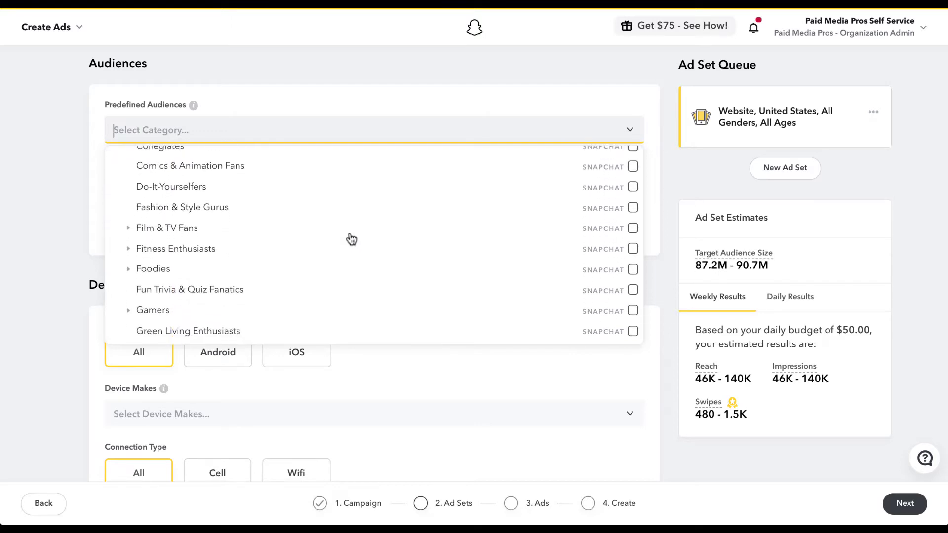
scroll(351, 239, "down", 3)
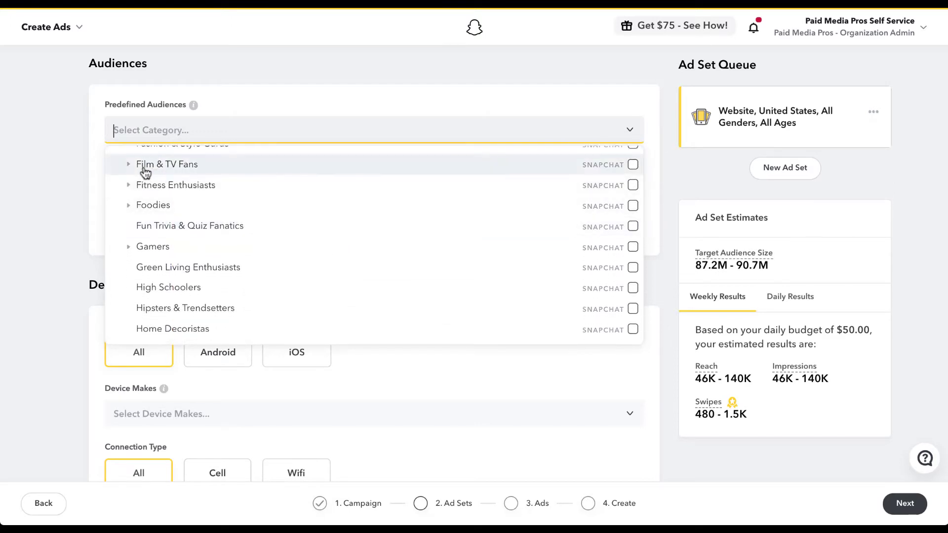
left_click(130, 168)
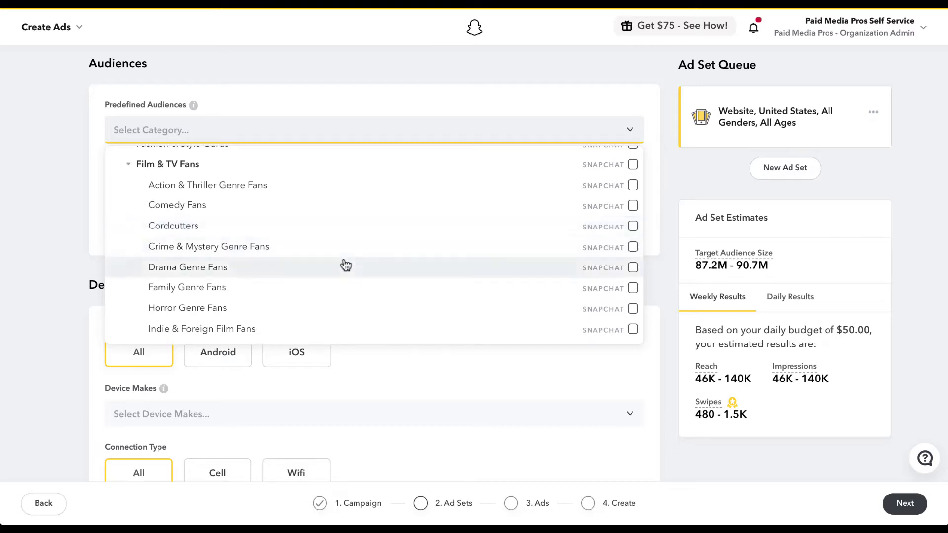
left_click(189, 168)
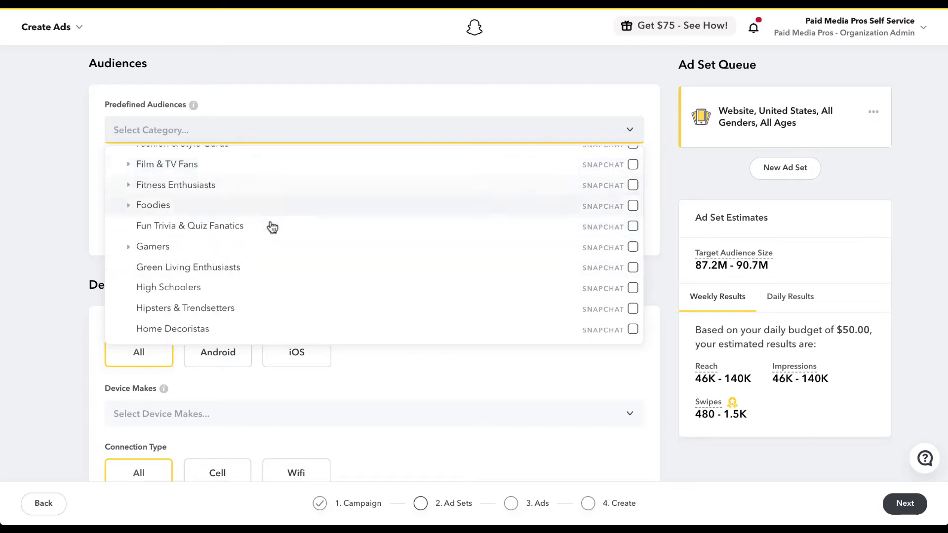
Scroll down through the remaining Lifestyles audiences and back up.
scroll(271, 235, "down", 2)
scroll(273, 236, "down", 5)
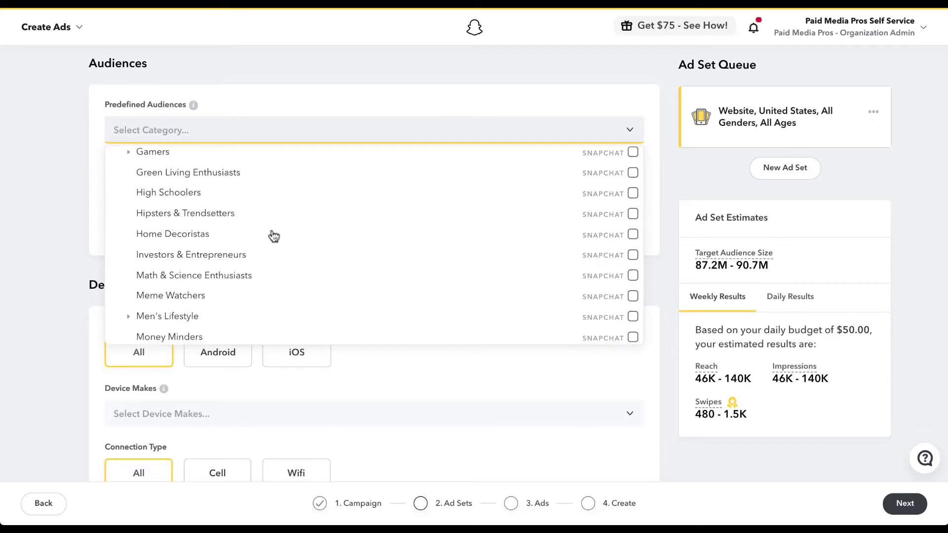
scroll(274, 237, "down", 4)
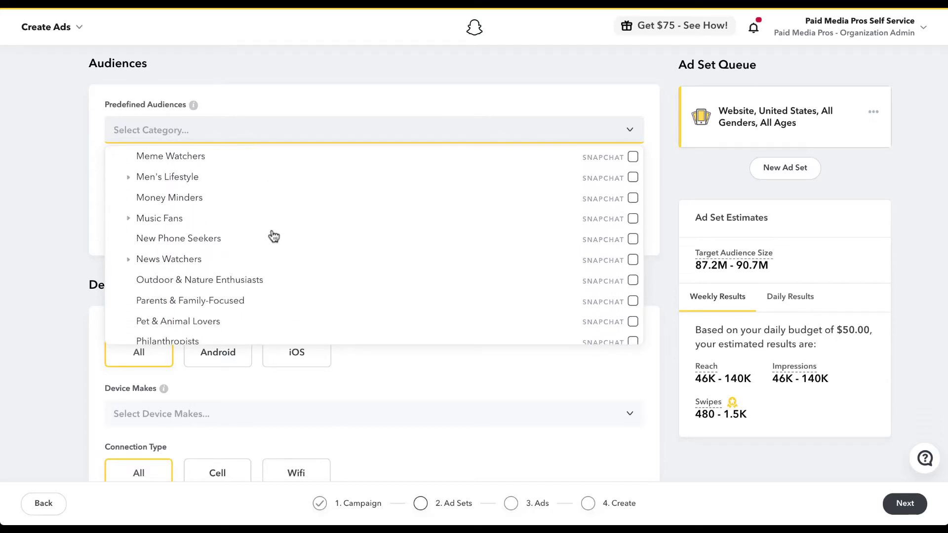
scroll(274, 236, "down", 5)
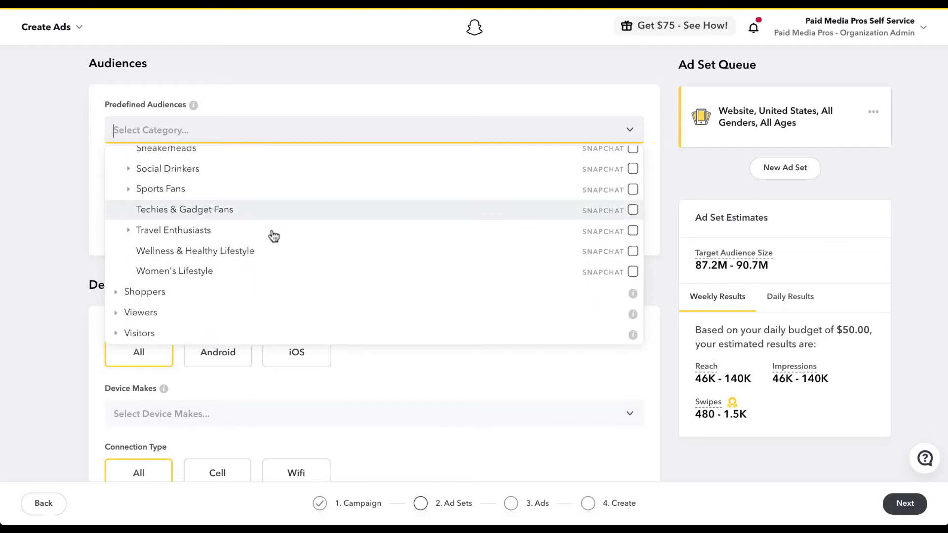
scroll(273, 236, "up", 6)
scroll(273, 237, "up", 9)
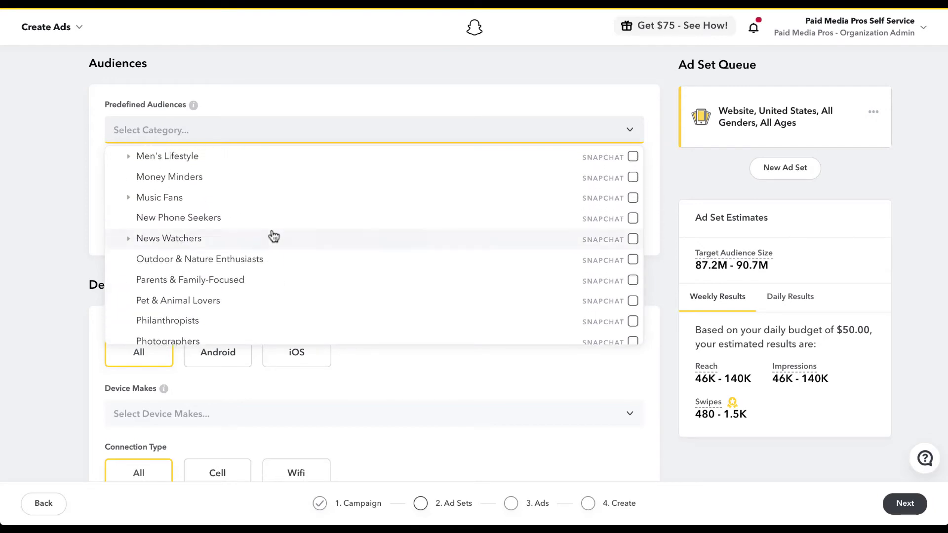
scroll(274, 236, "up", 8)
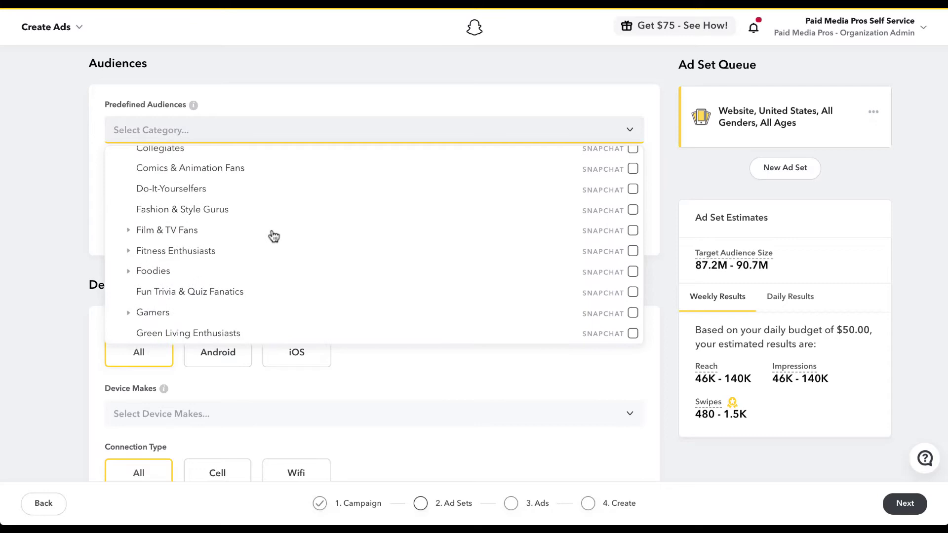
scroll(273, 236, "up", 2)
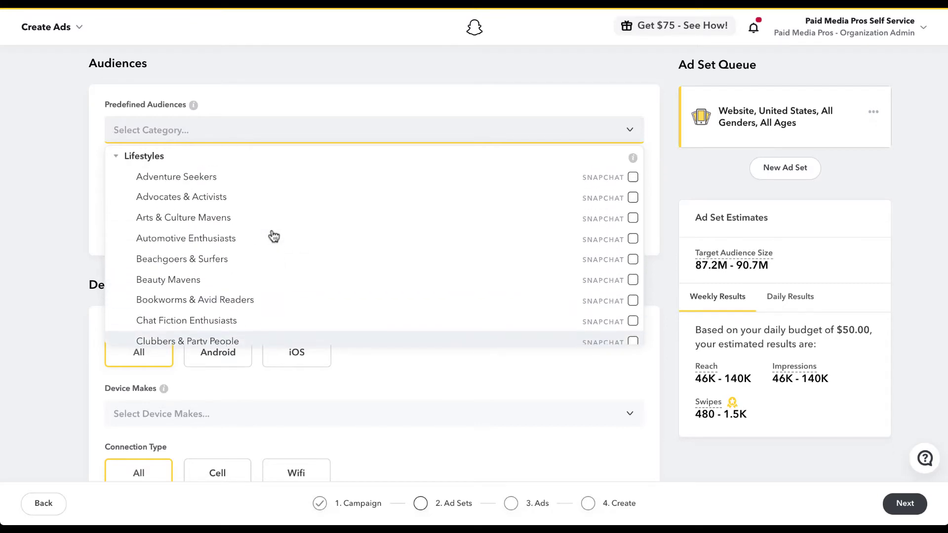
Collapse Lifestyles and drill into Shoppers > Datalogix > Apparel Shoppers to view Footwear and Men's Apparel Shoppers.
left_click(119, 157)
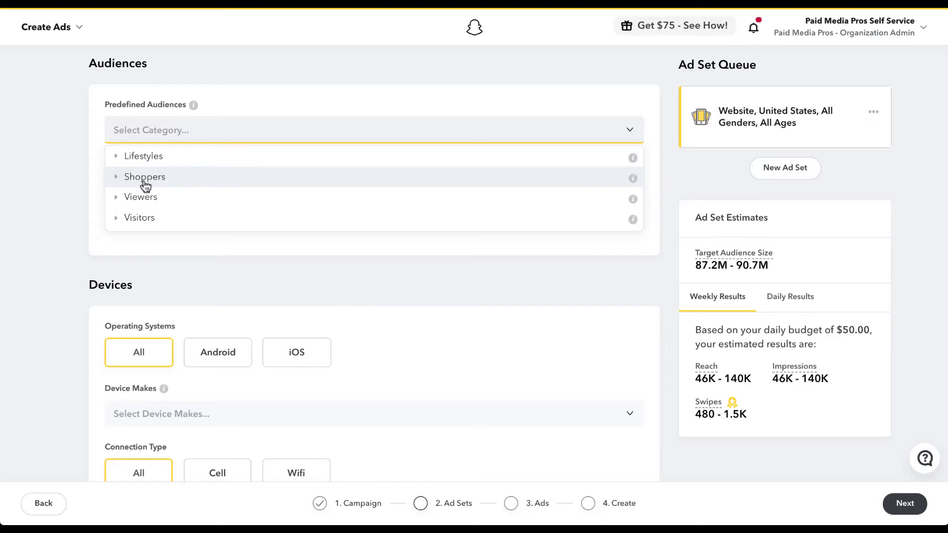
left_click(146, 186)
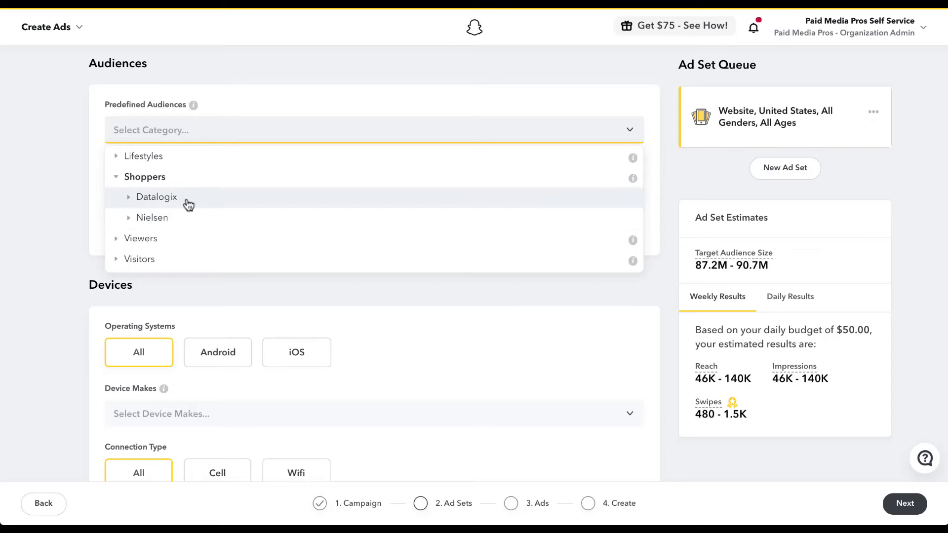
left_click(157, 197)
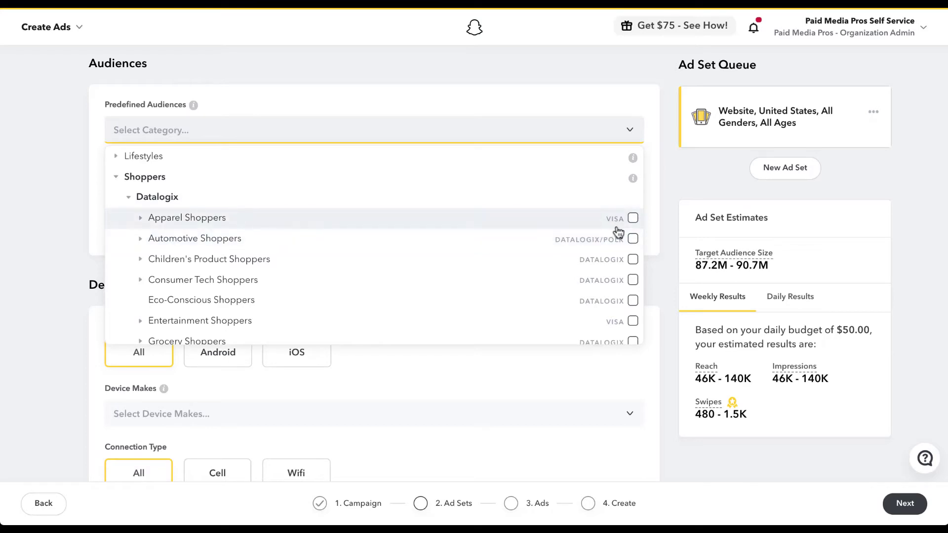
left_click(206, 219)
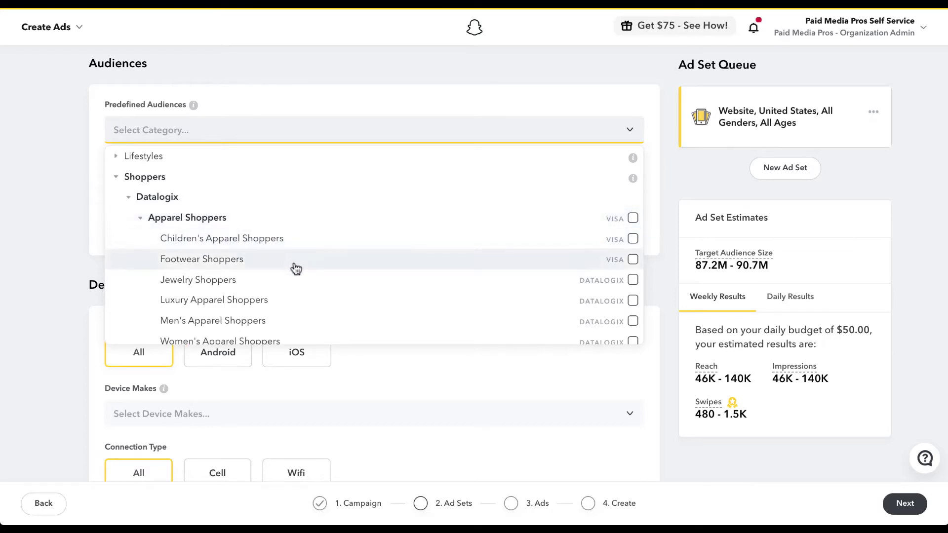
scroll(297, 311, "down", 2)
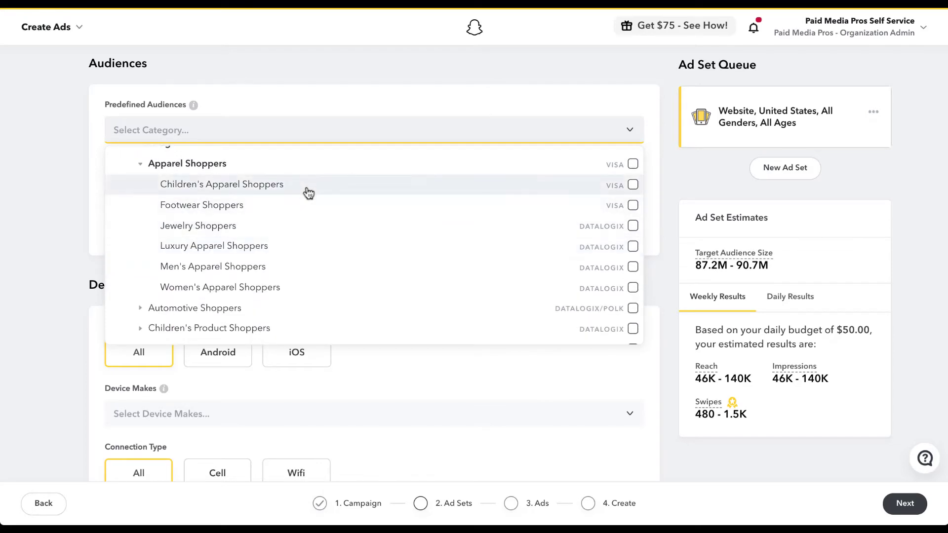
scroll(304, 268, "down", 3)
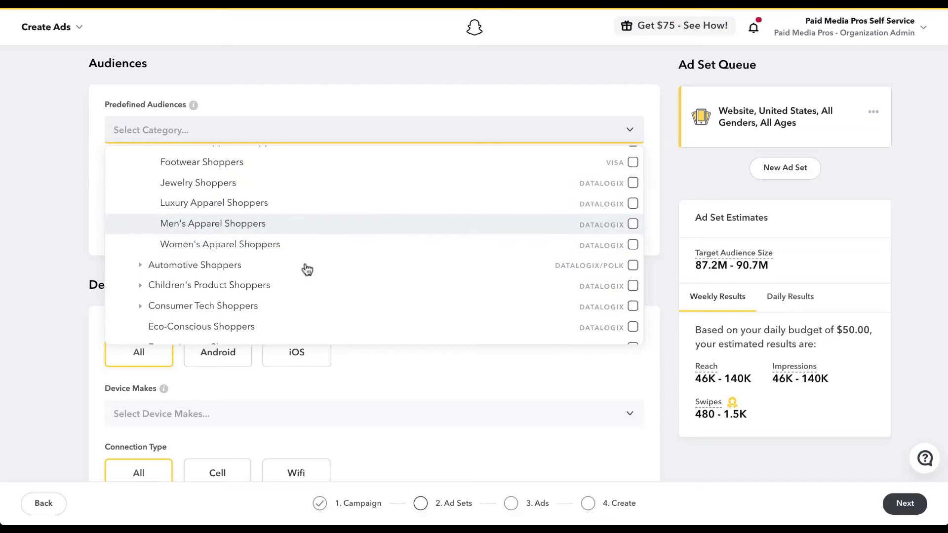
left_click(141, 242)
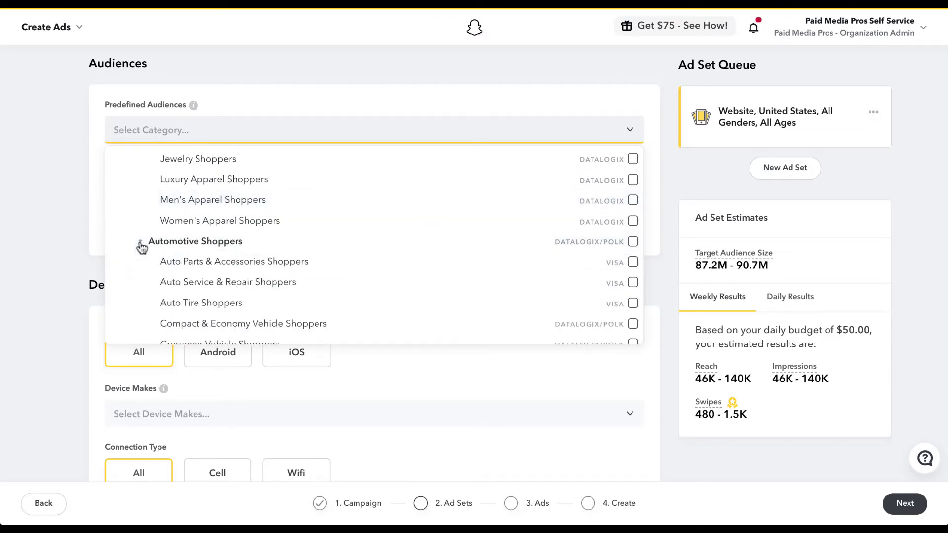
scroll(361, 253, "down", 3)
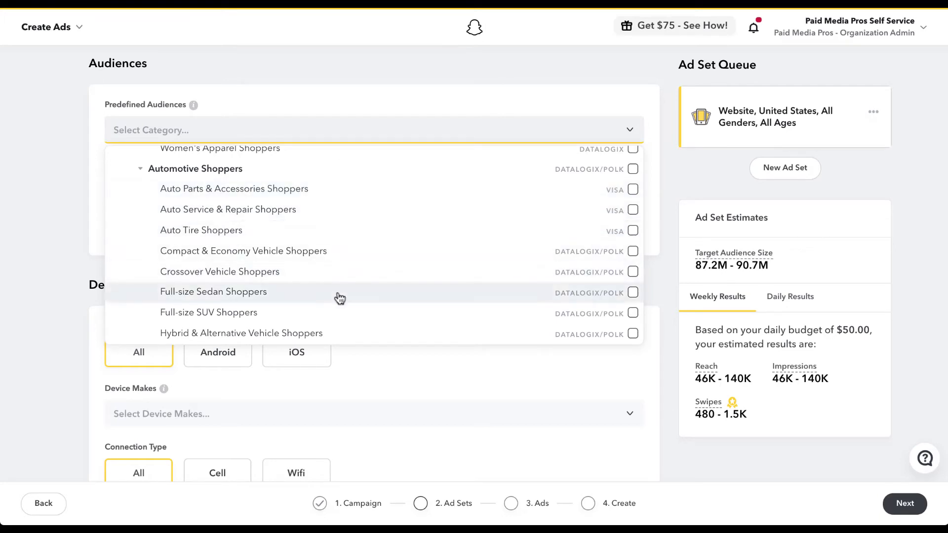
scroll(339, 298, "down", 7)
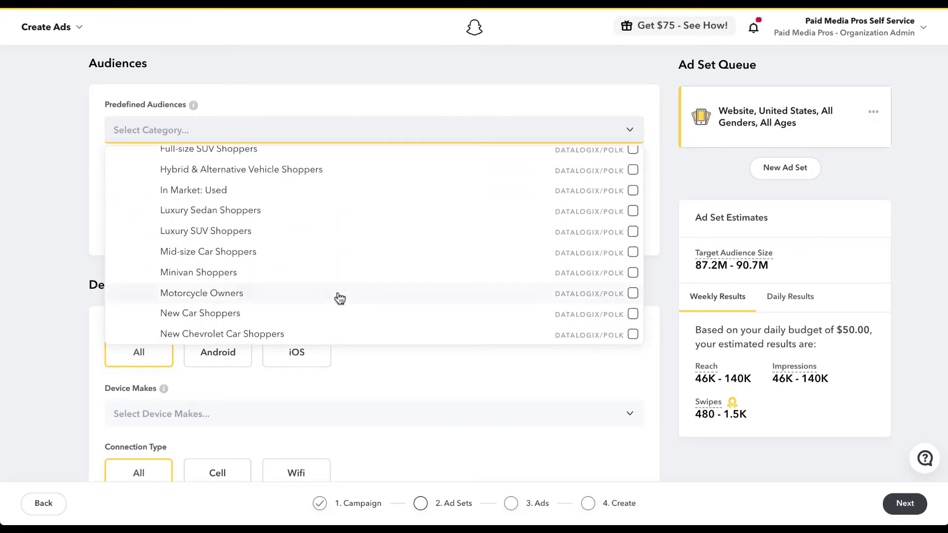
scroll(328, 292, "down", 1)
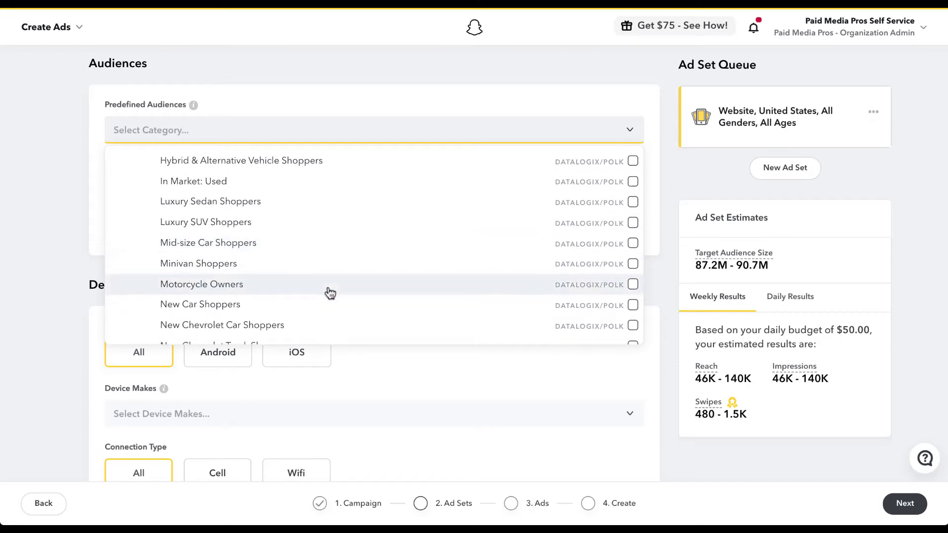
scroll(307, 205, "down", 8)
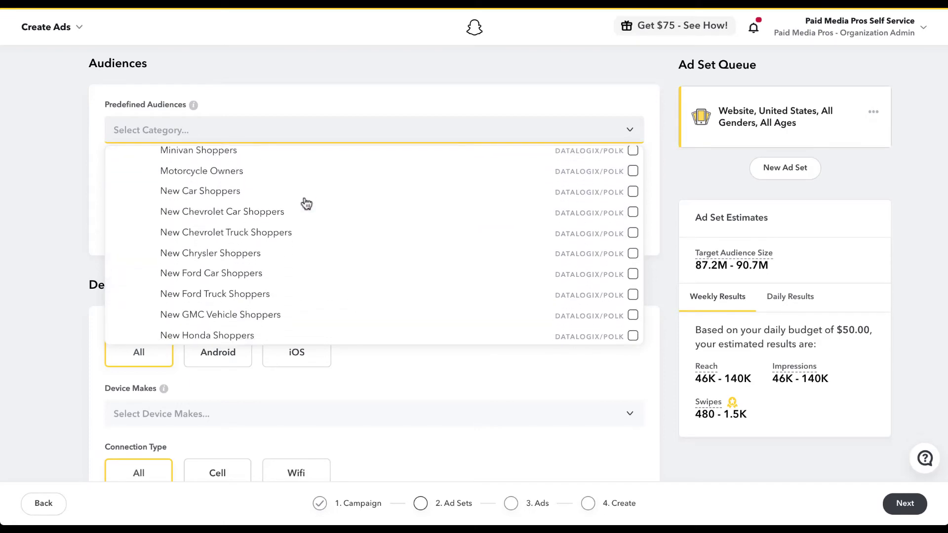
scroll(307, 204, "down", 4)
scroll(307, 204, "up", 20)
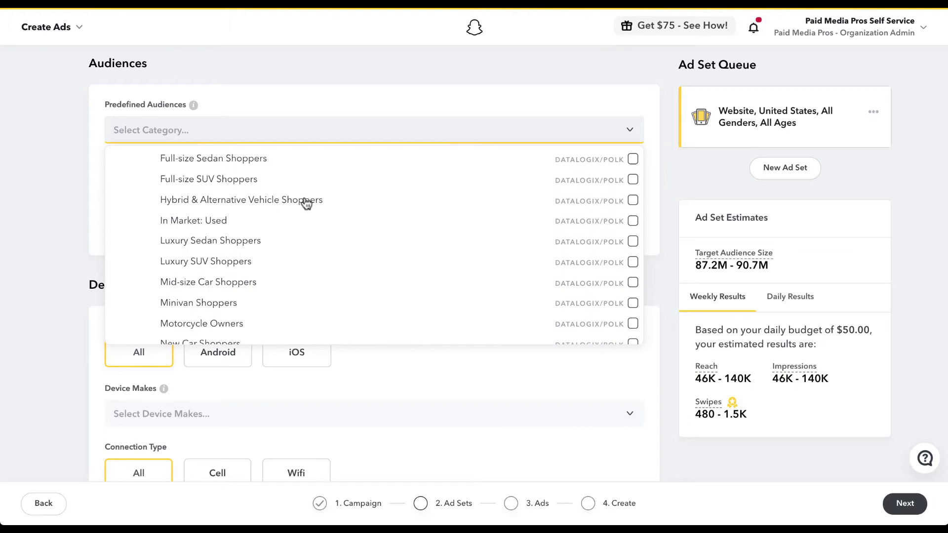
scroll(306, 204, "up", 4)
left_click(208, 231)
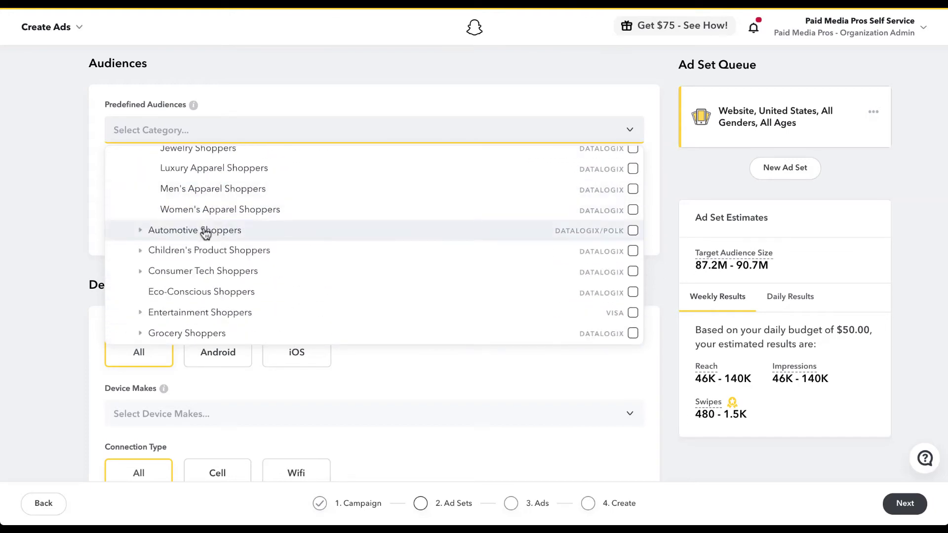
scroll(219, 211, "up", 5)
Collapse Apparel Shoppers, expand and collapse Travelers, then return to the top of the list.
left_click(194, 213)
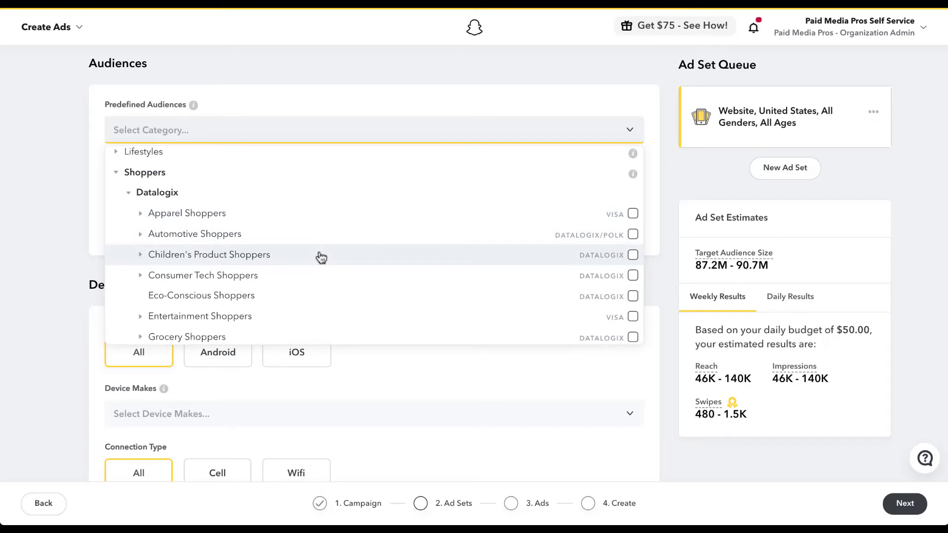
scroll(322, 257, "down", 3)
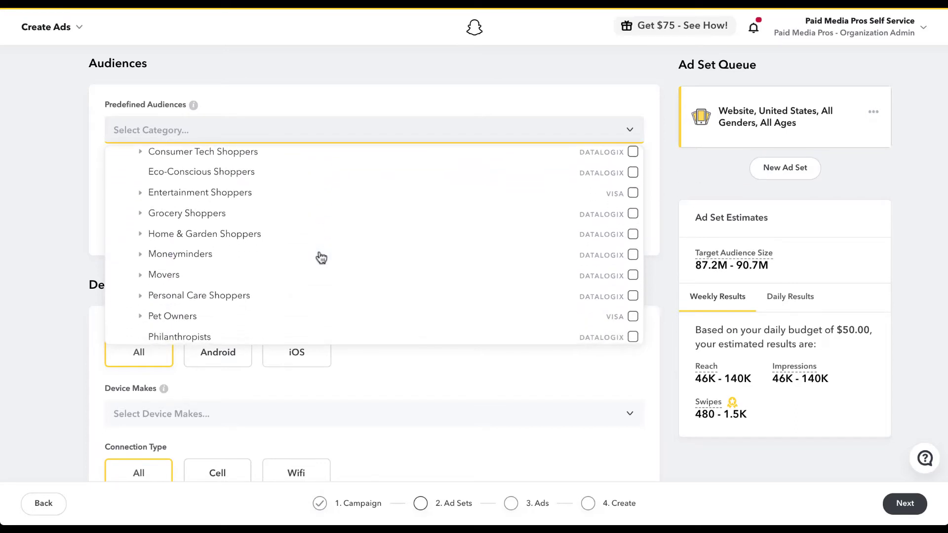
scroll(322, 258, "down", 1)
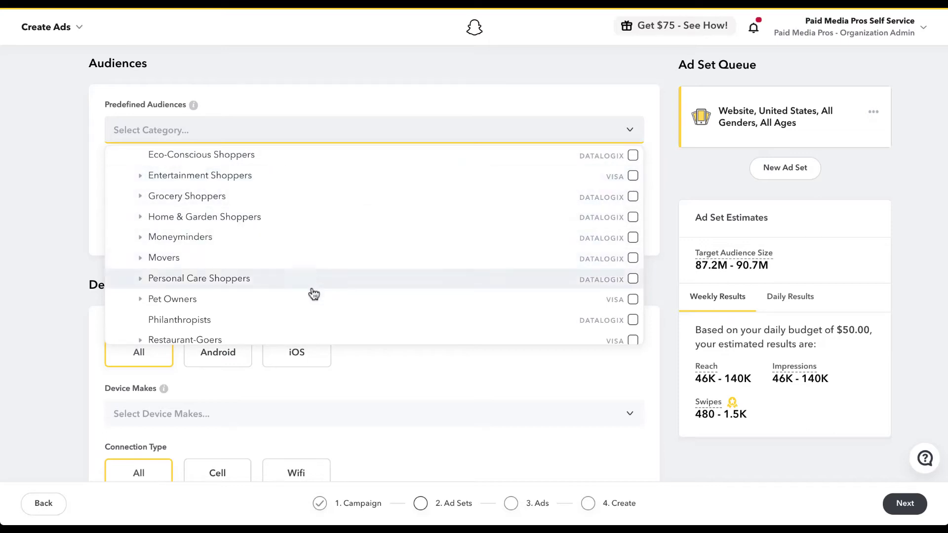
scroll(314, 294, "down", 2)
scroll(313, 293, "down", 4)
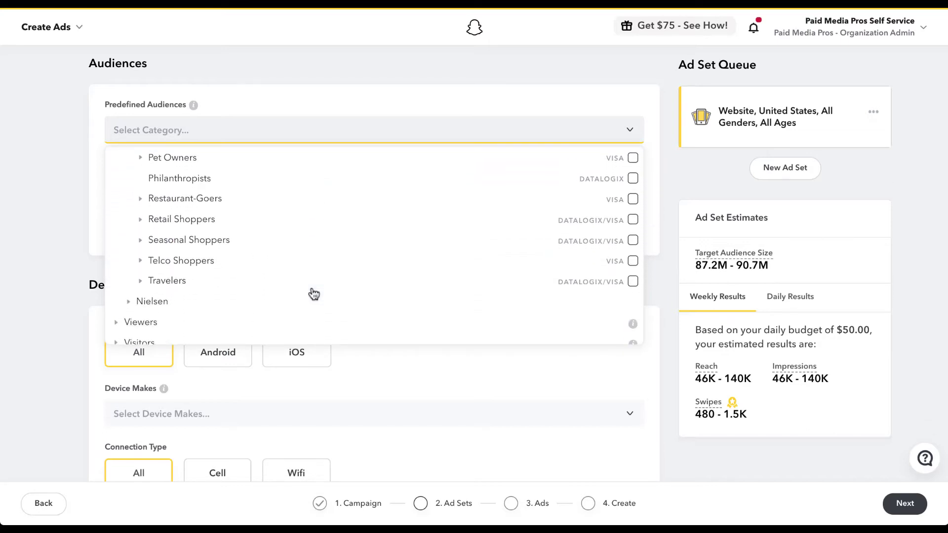
left_click(187, 285)
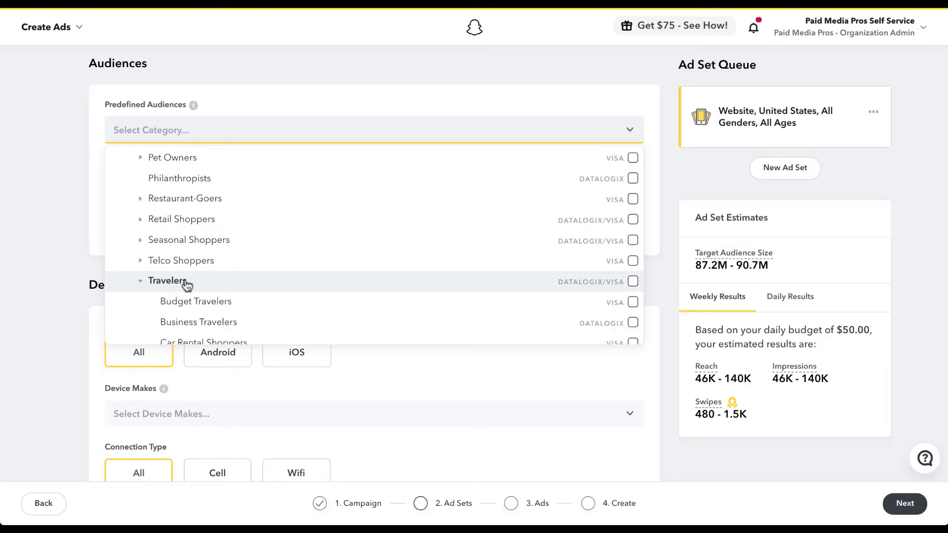
scroll(314, 272, "down", 4)
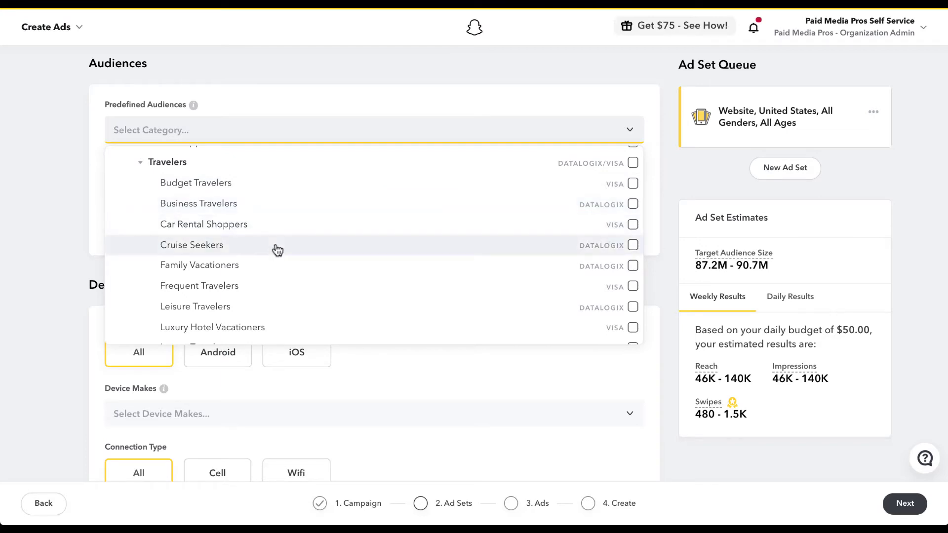
left_click(170, 164)
scroll(218, 188, "up", 5)
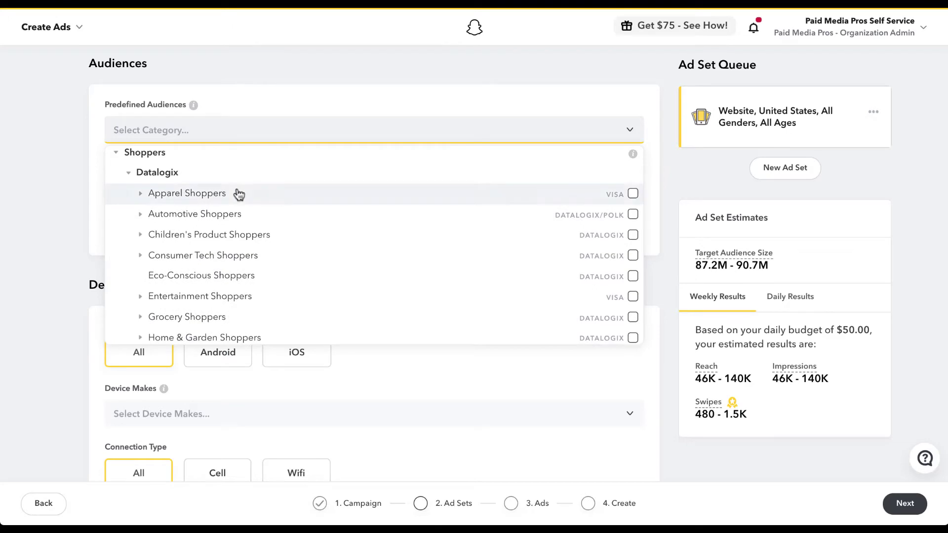
Collapse Datalogix, expand Nielsen's Apparel Buyers group, and browse its Apparel and Shoe Store Buyers audiences.
left_click(168, 179)
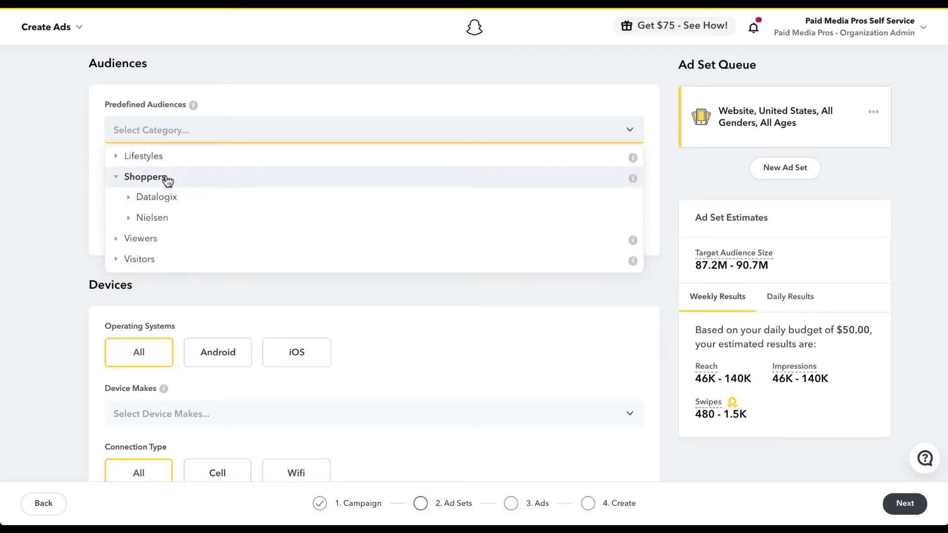
left_click(176, 220)
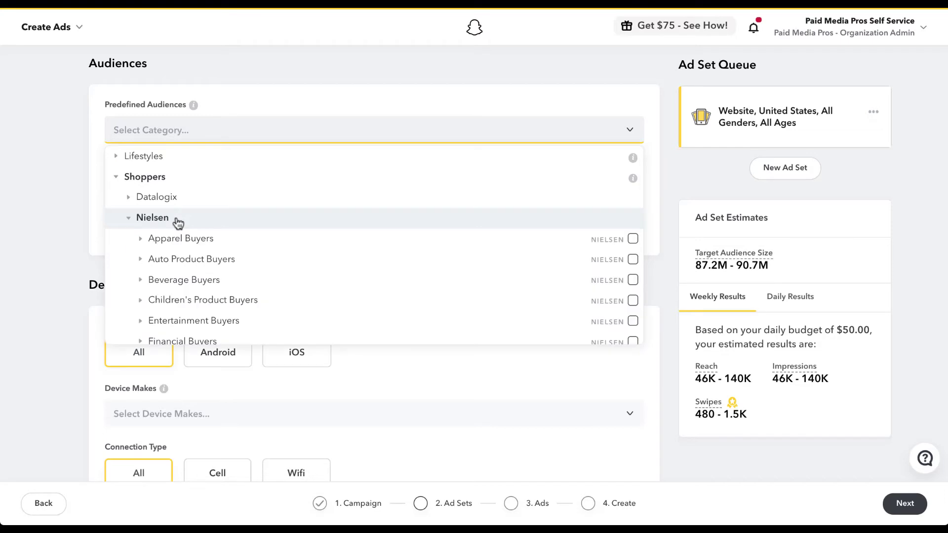
left_click(234, 242)
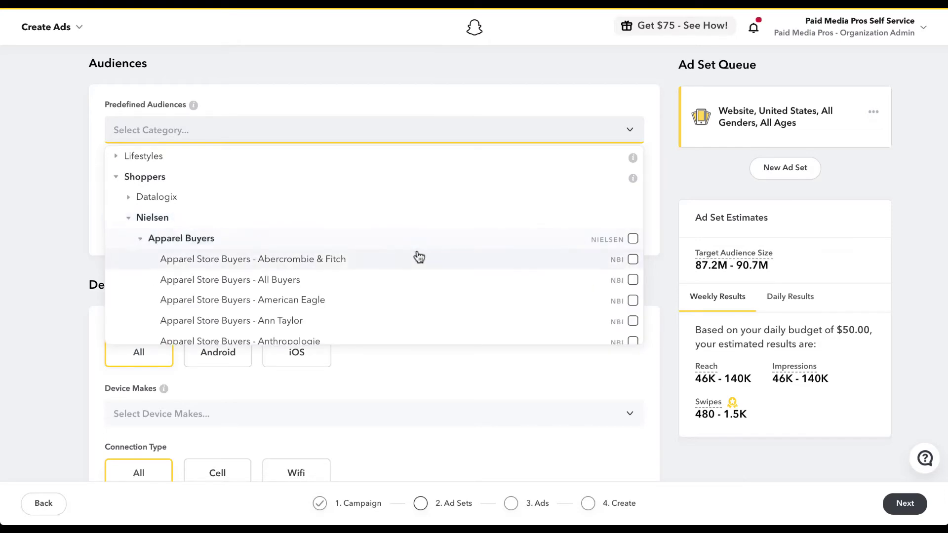
scroll(417, 256, "down", 3)
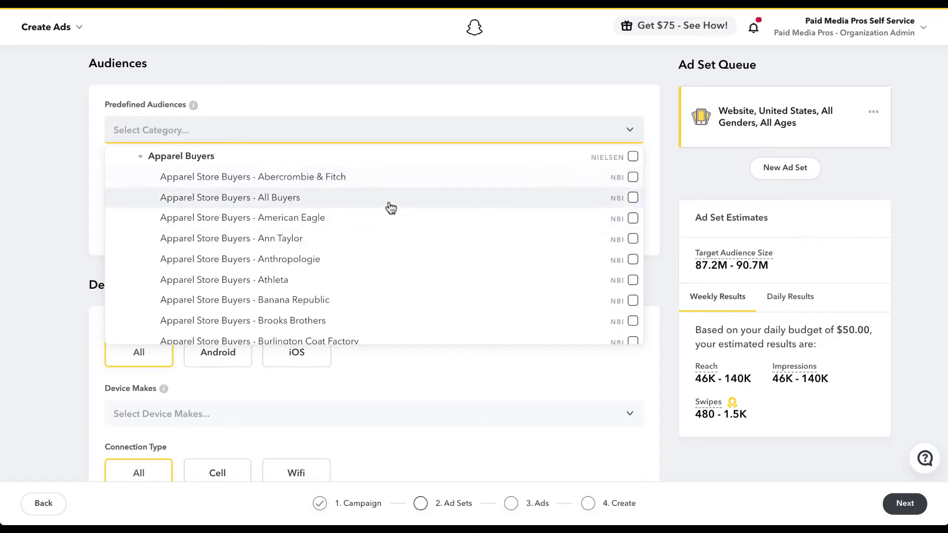
scroll(386, 247, "down", 5)
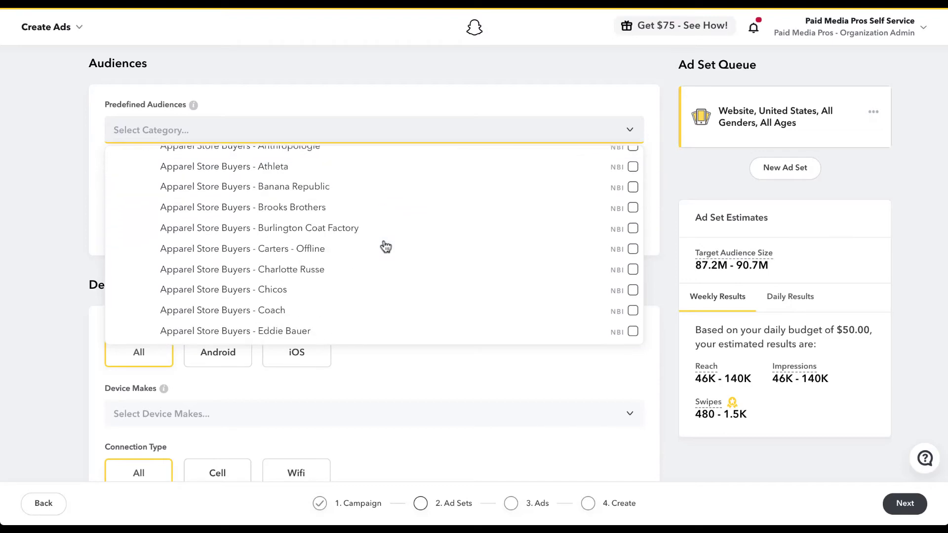
scroll(385, 247, "down", 6)
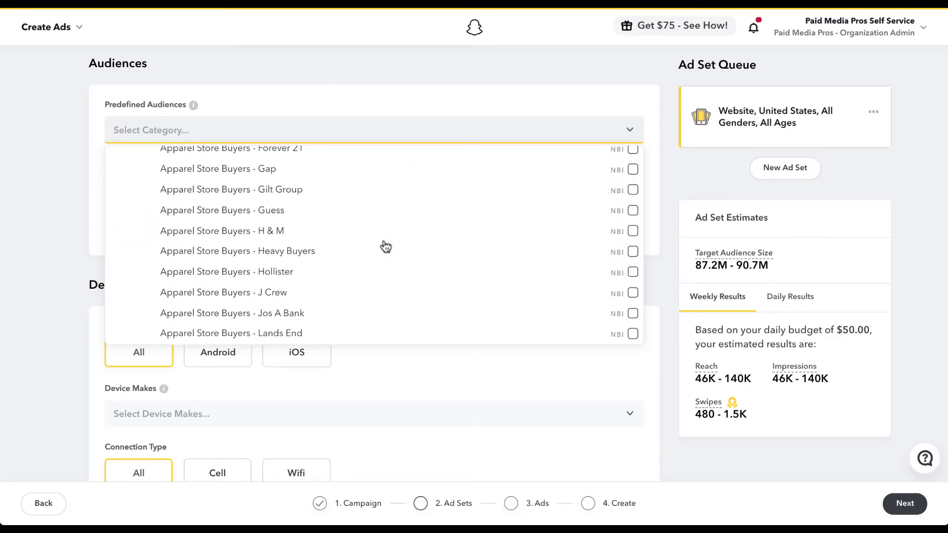
scroll(385, 247, "down", 4)
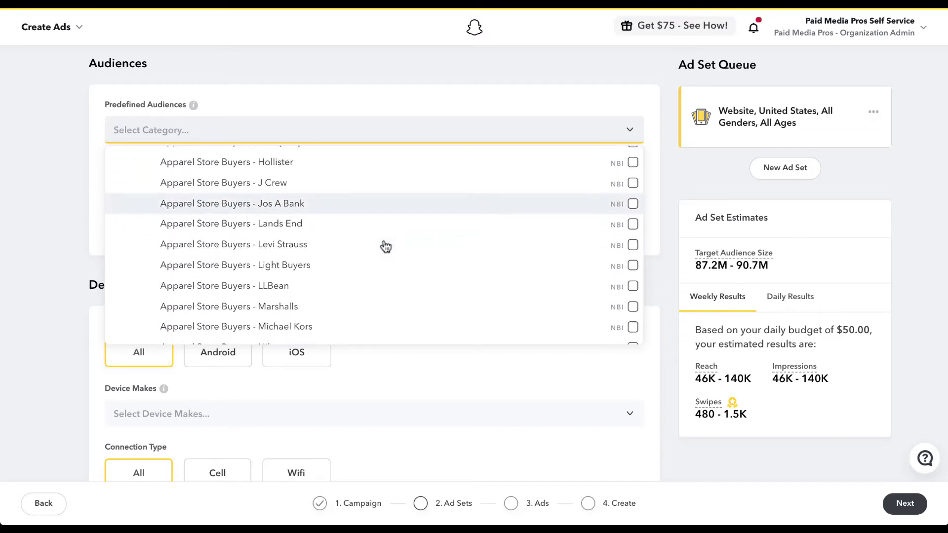
scroll(386, 247, "down", 5)
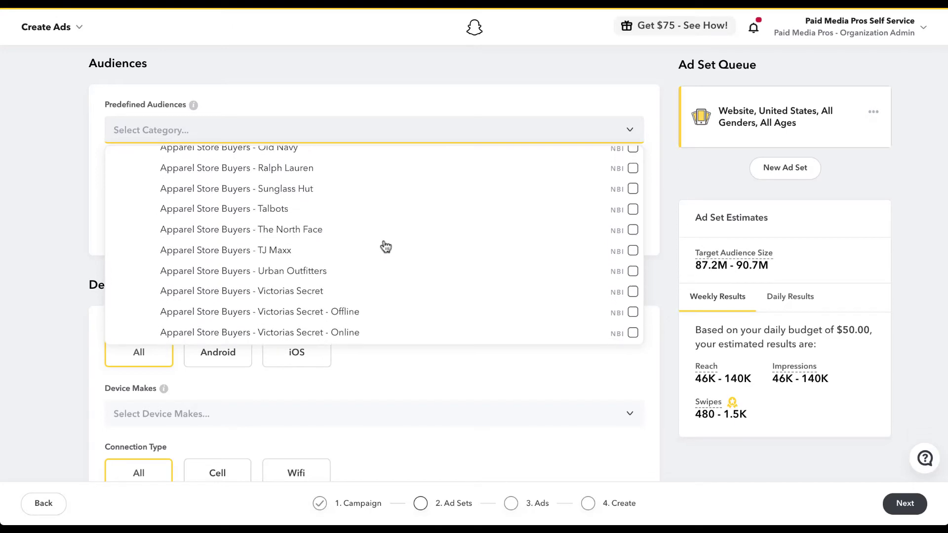
scroll(385, 247, "down", 3)
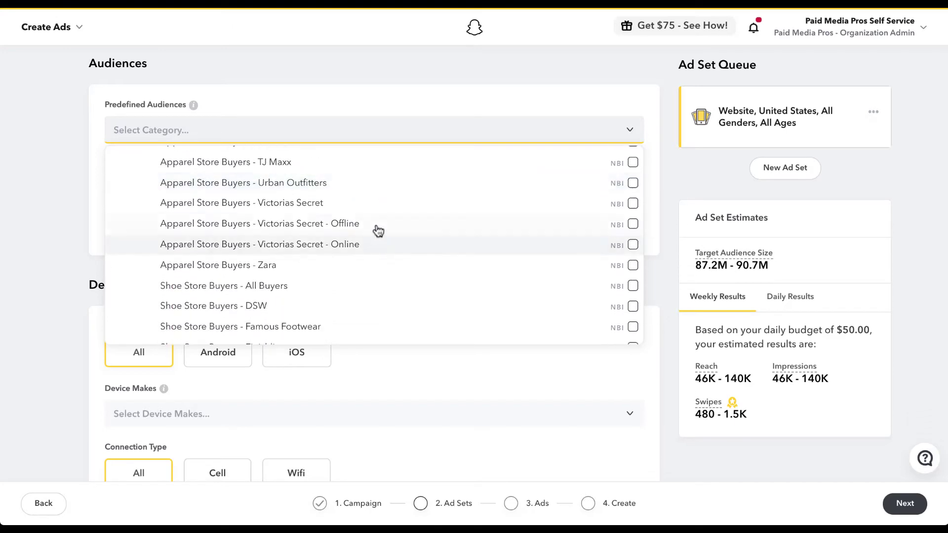
scroll(377, 245, "down", 3)
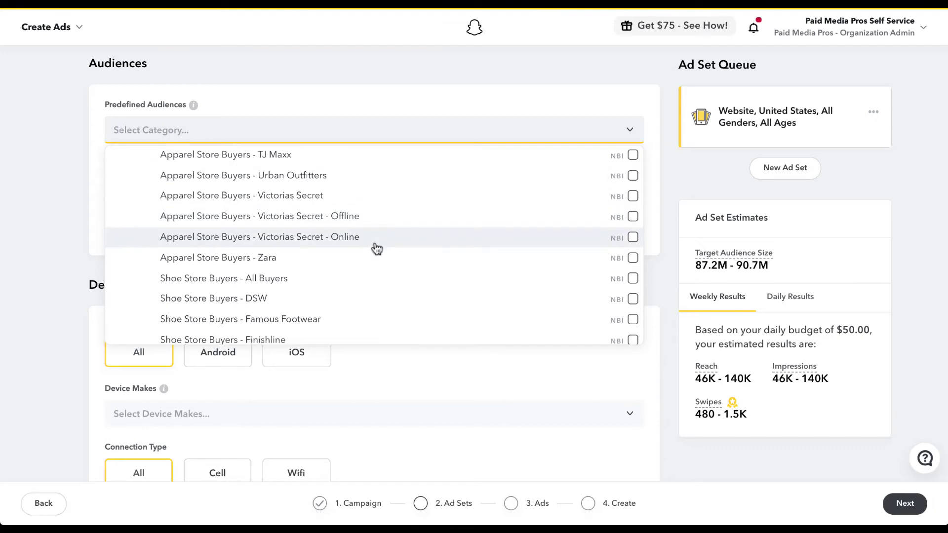
scroll(375, 227, "down", 1)
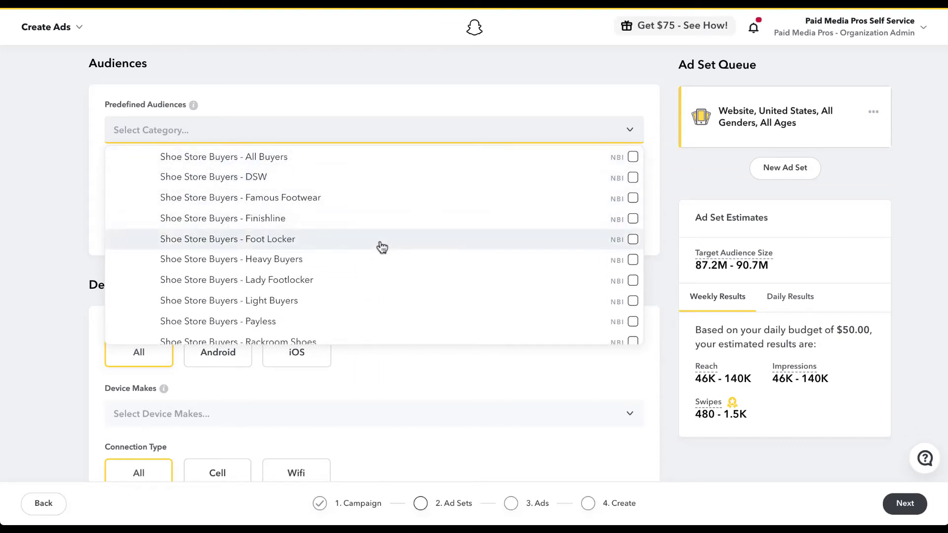
scroll(388, 294, "down", 5)
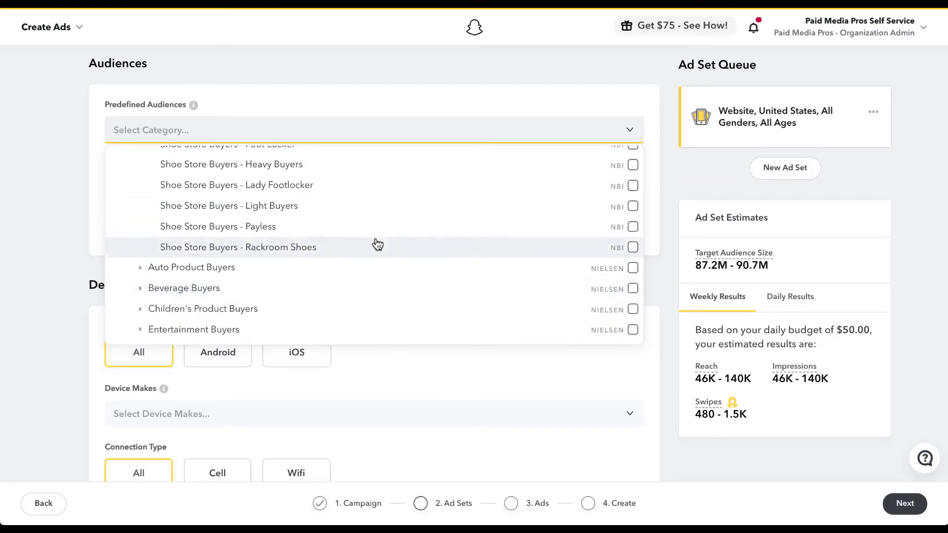
Look through Nielsen's Auto Product Buyers and Beverage Buyers sub-audiences, then fold Beverage Buyers away.
left_click(232, 269)
scroll(339, 257, "down", 3)
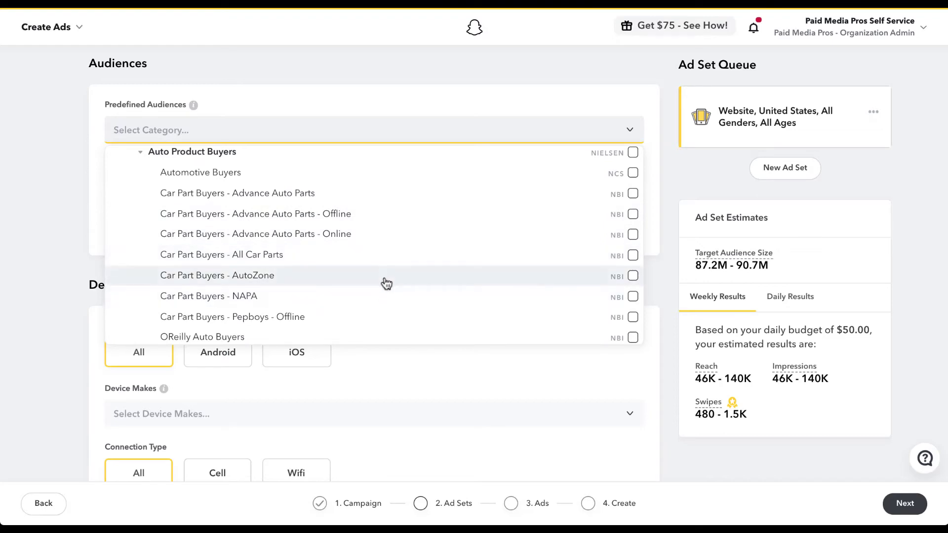
scroll(379, 300, "down", 3)
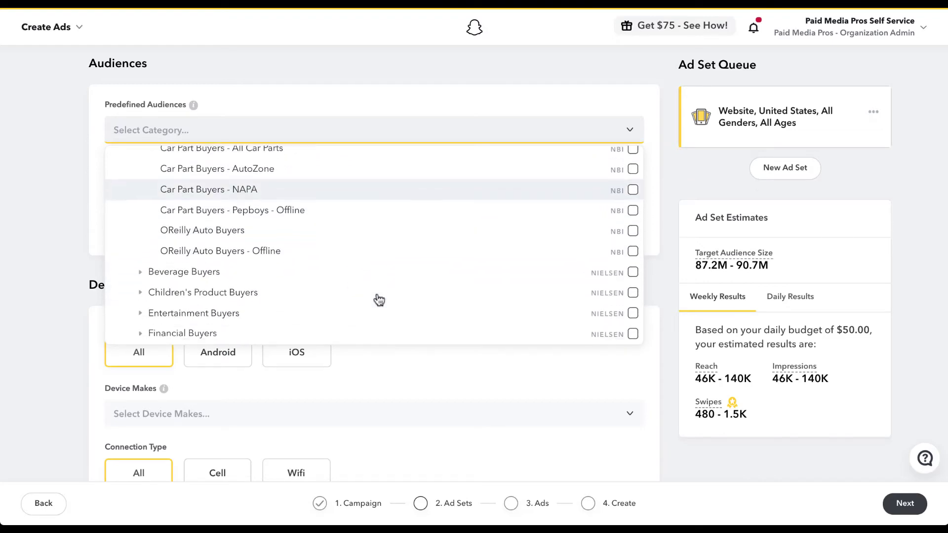
scroll(378, 300, "down", 3)
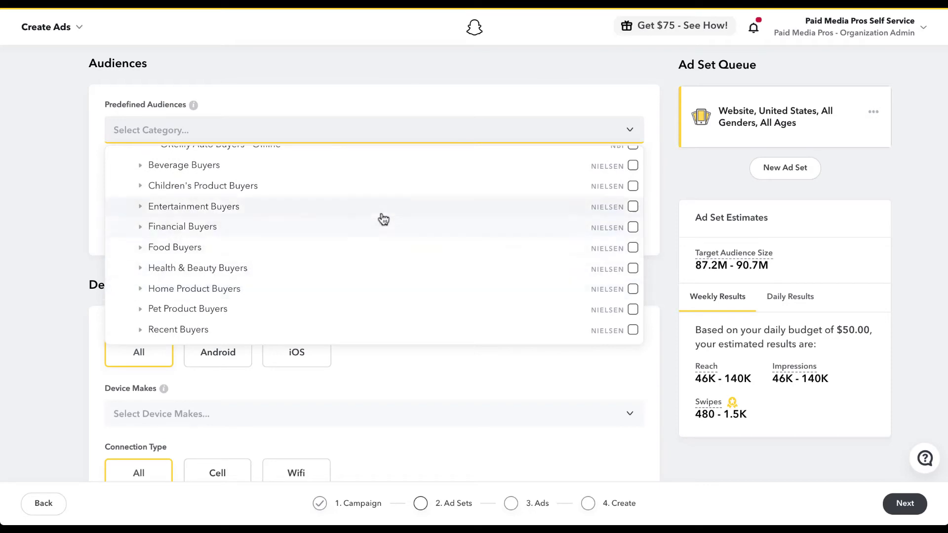
left_click(346, 171)
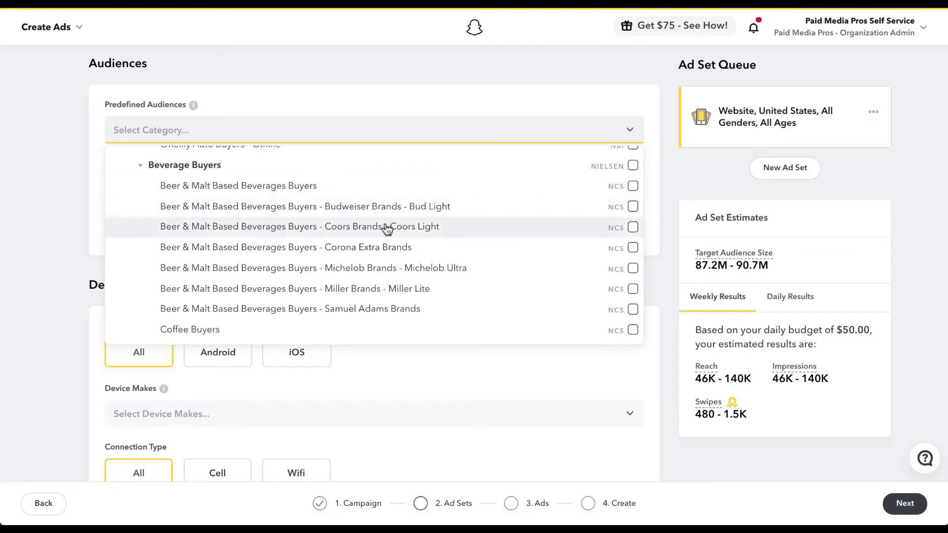
left_click(335, 171)
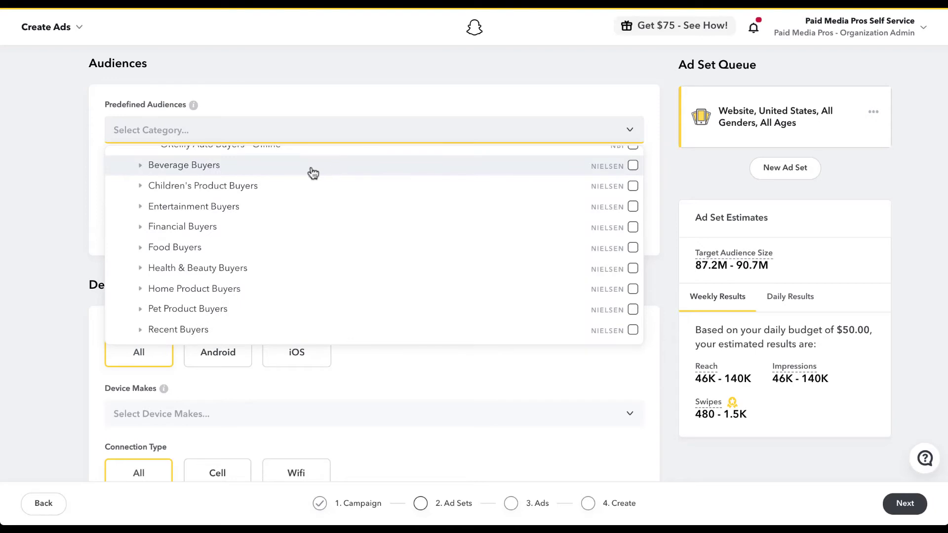
Collapse Auto Product Buyers and the Nielsen group, back at the top of the list.
scroll(297, 173, "up", 10)
scroll(298, 173, "down", 3)
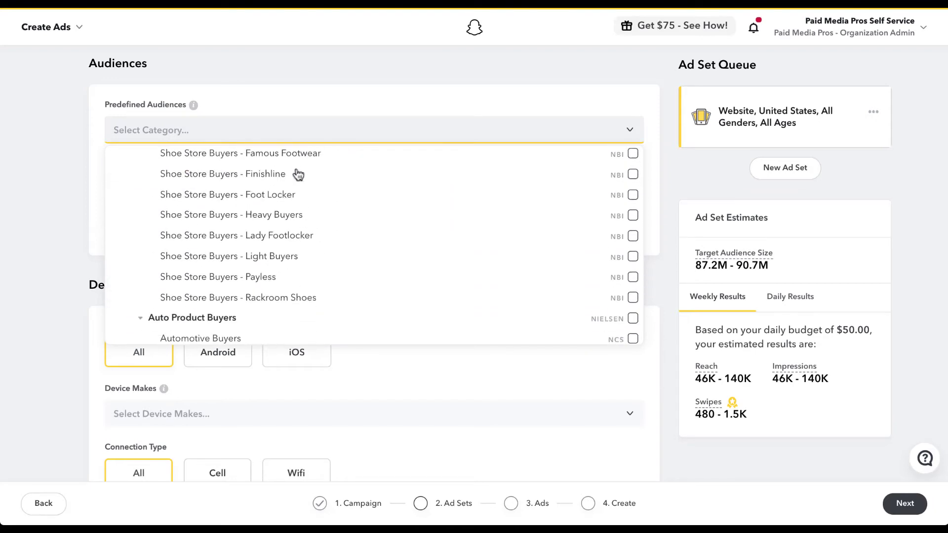
left_click(233, 313)
scroll(251, 226, "up", 10)
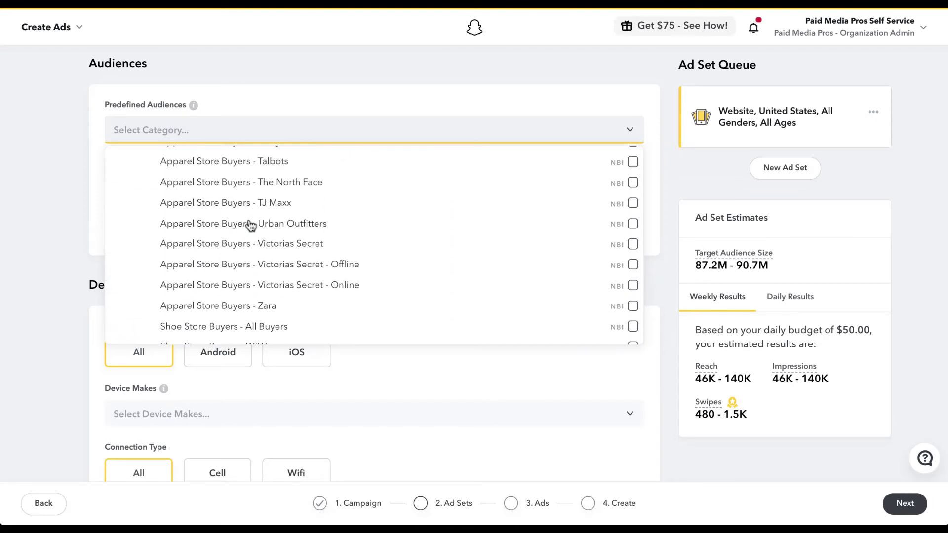
scroll(250, 226, "up", 10)
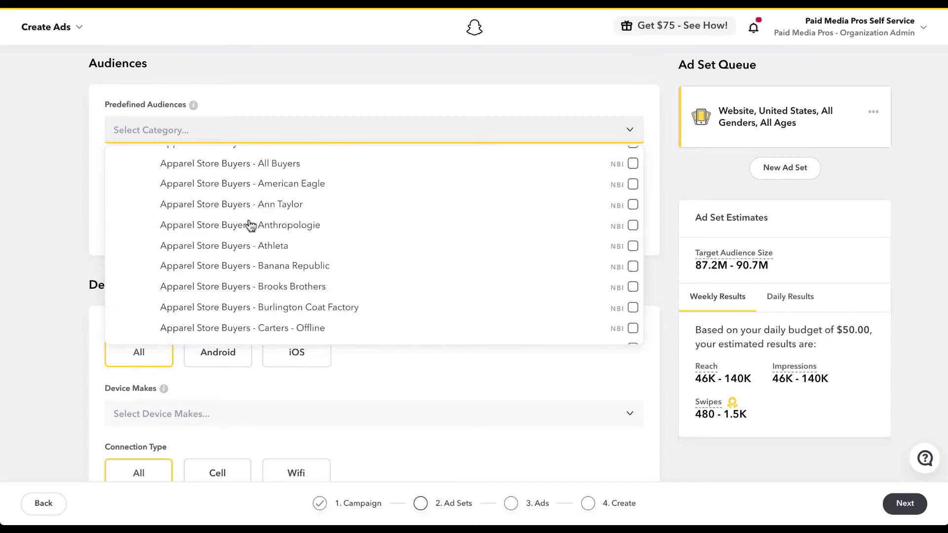
left_click(165, 220)
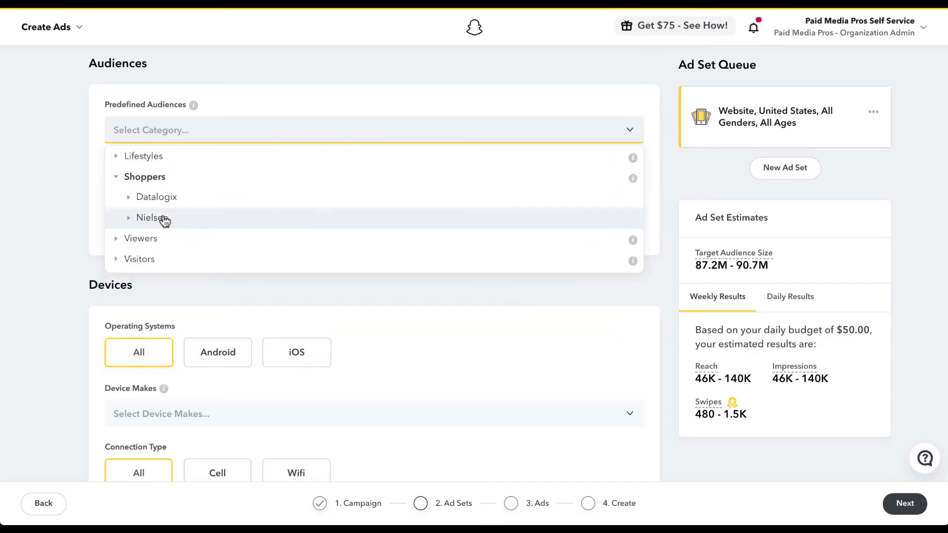
Collapse Shoppers, expand Viewers, and browse its Comscore Home Movie and TV Network Viewers audiences.
left_click(158, 177)
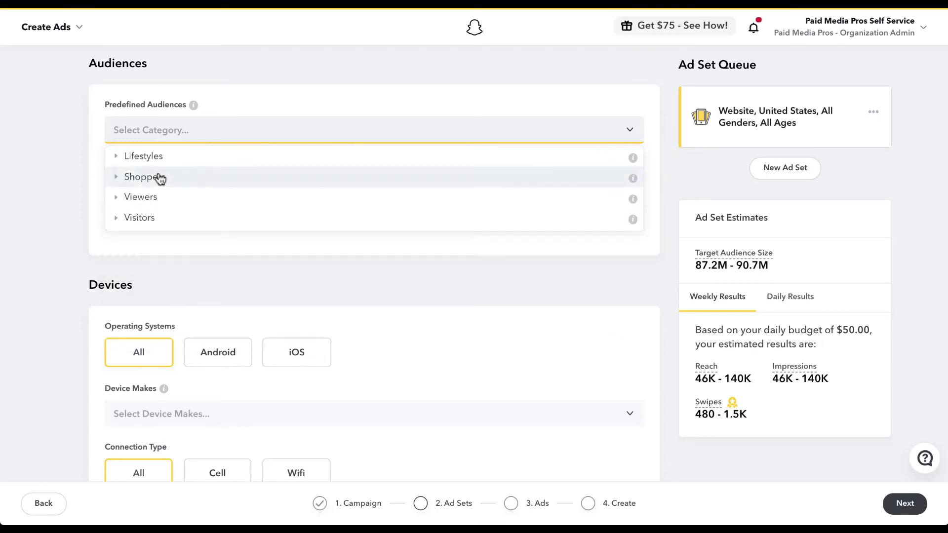
left_click(151, 205)
scroll(532, 272, "down", 3)
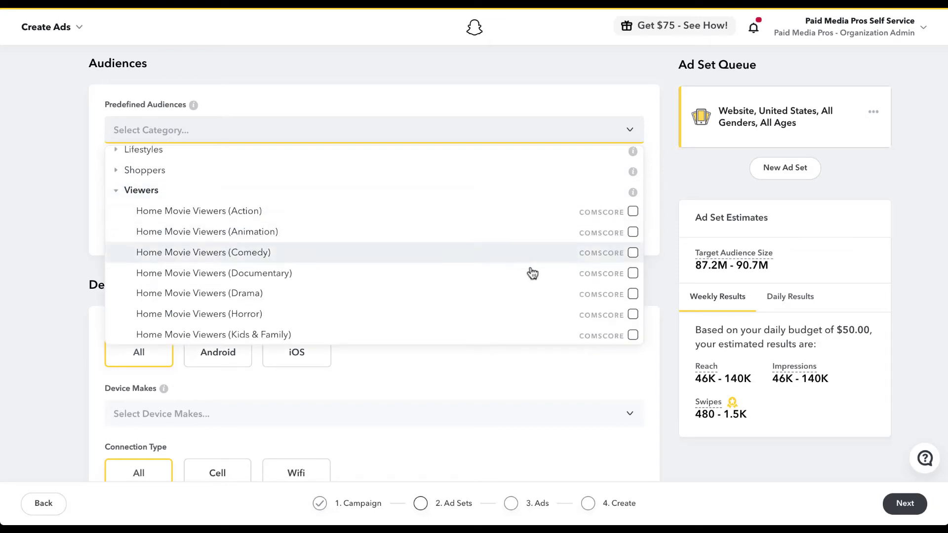
scroll(531, 273, "down", 5)
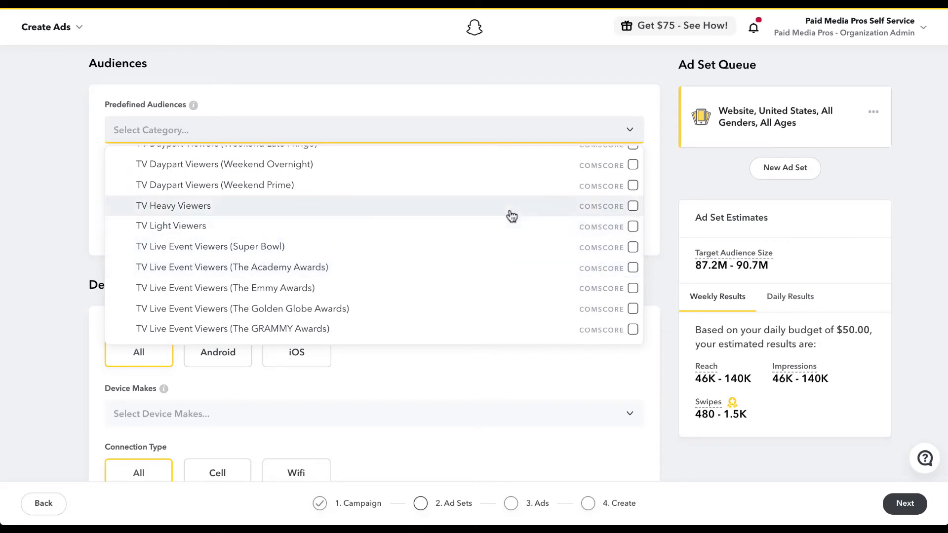
scroll(508, 271, "down", 3)
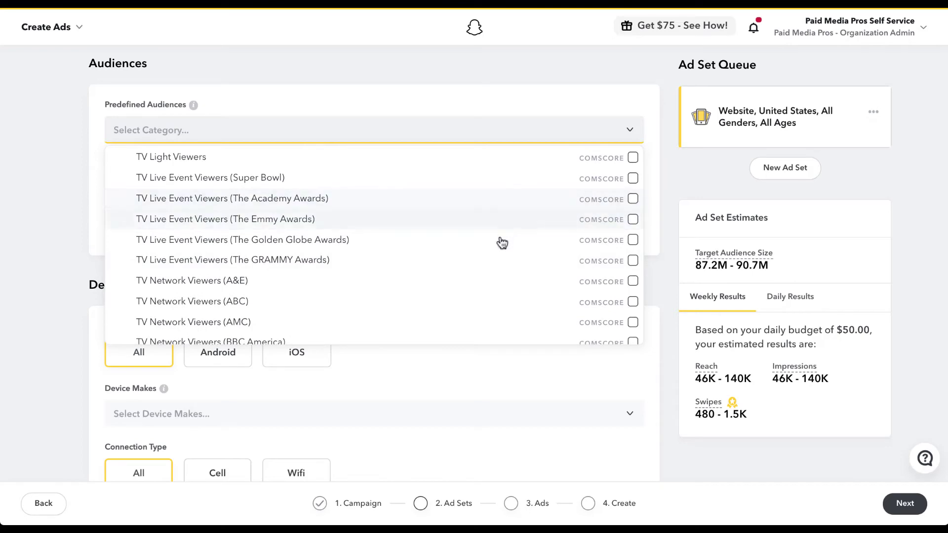
scroll(495, 275, "down", 3)
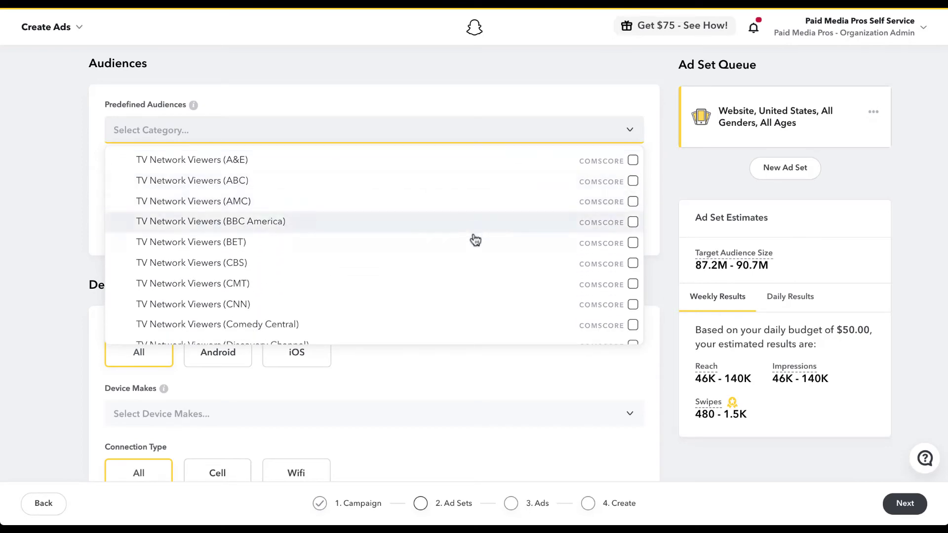
scroll(468, 302, "down", 5)
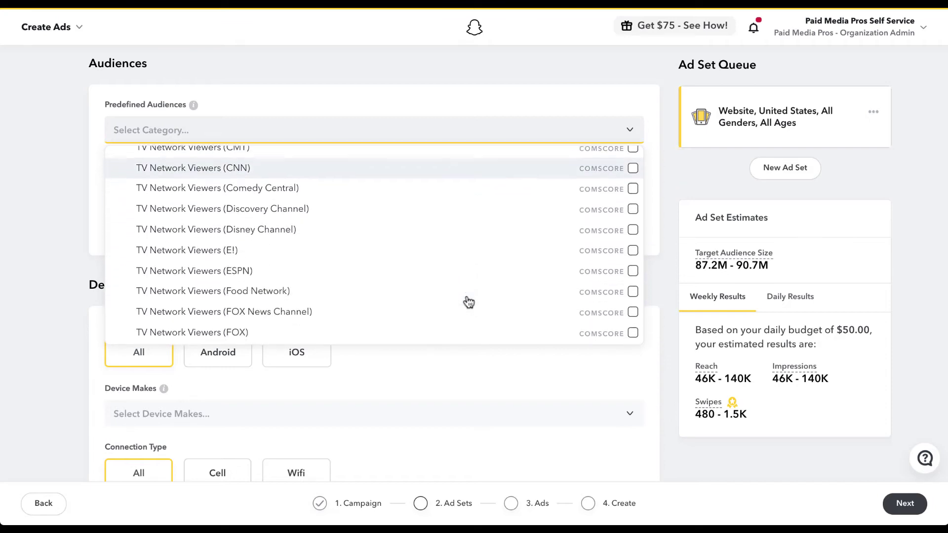
scroll(468, 303, "down", 8)
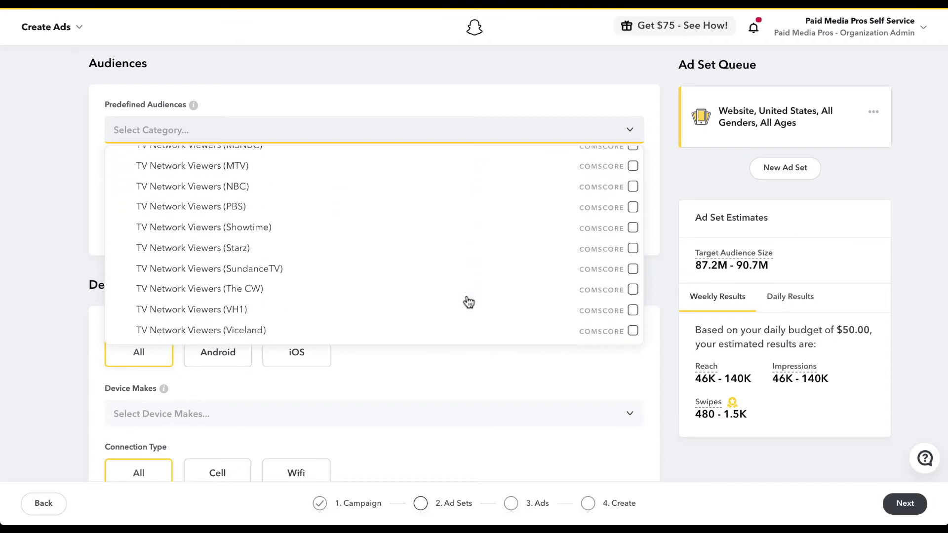
scroll(468, 302, "down", 8)
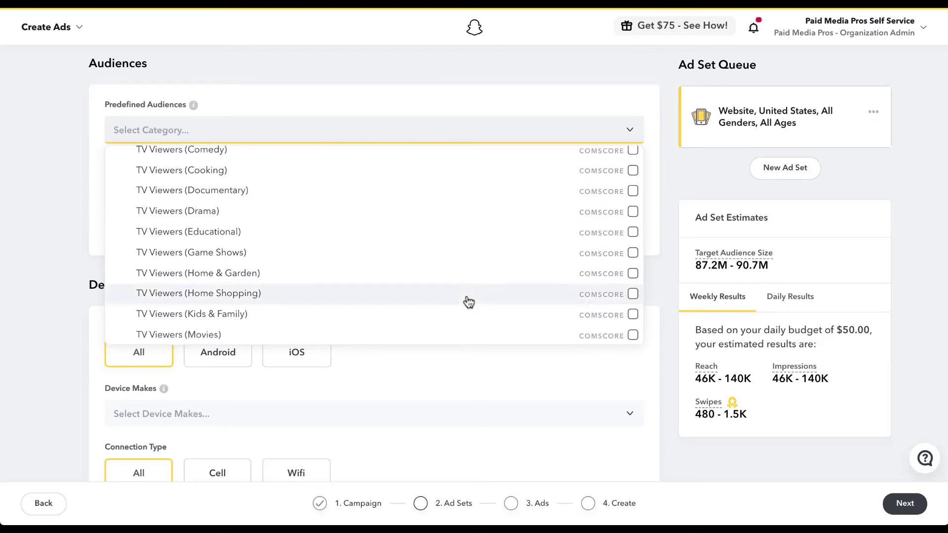
scroll(468, 302, "up", 15)
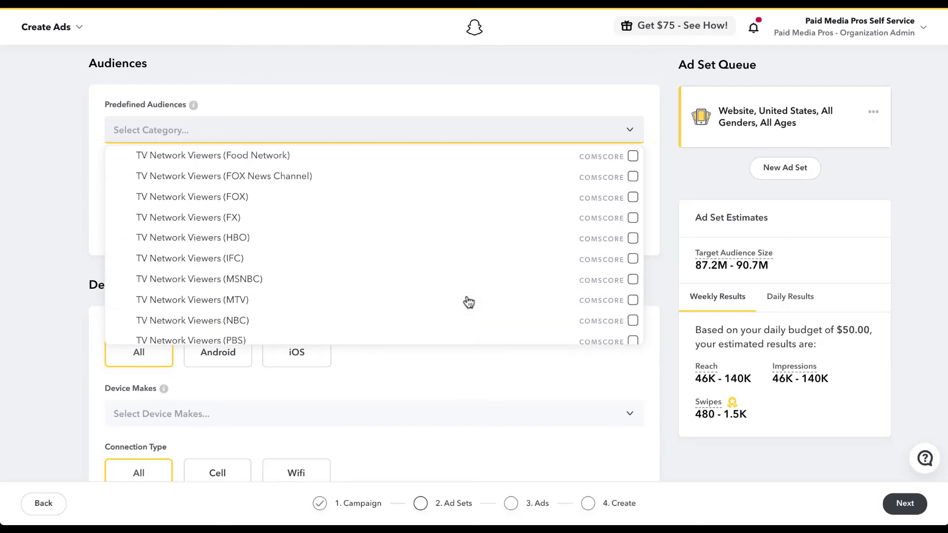
scroll(466, 301, "up", 1)
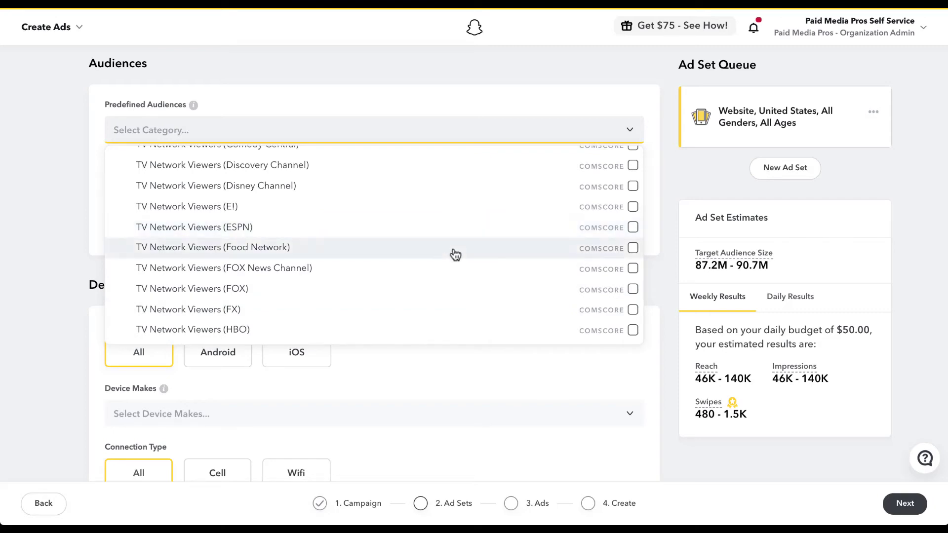
scroll(456, 254, "up", 12)
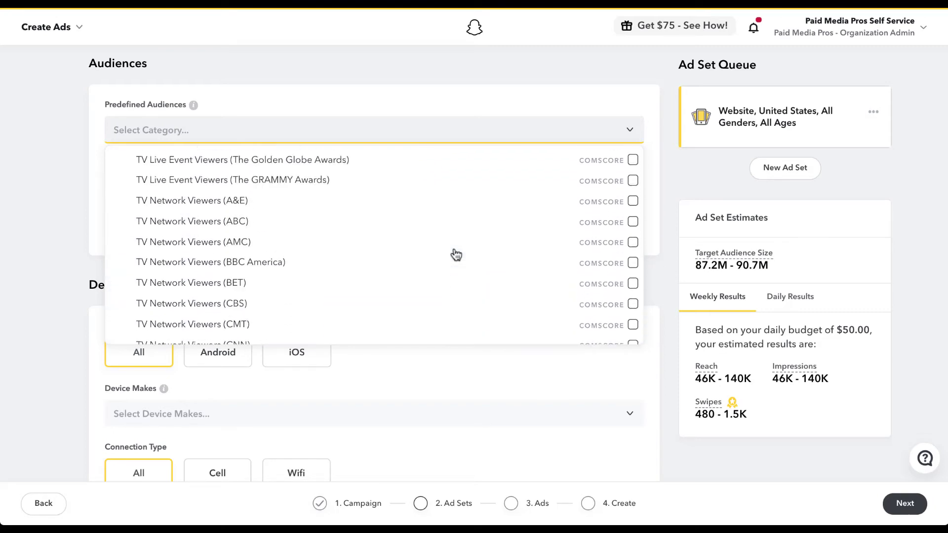
scroll(456, 254, "up", 8)
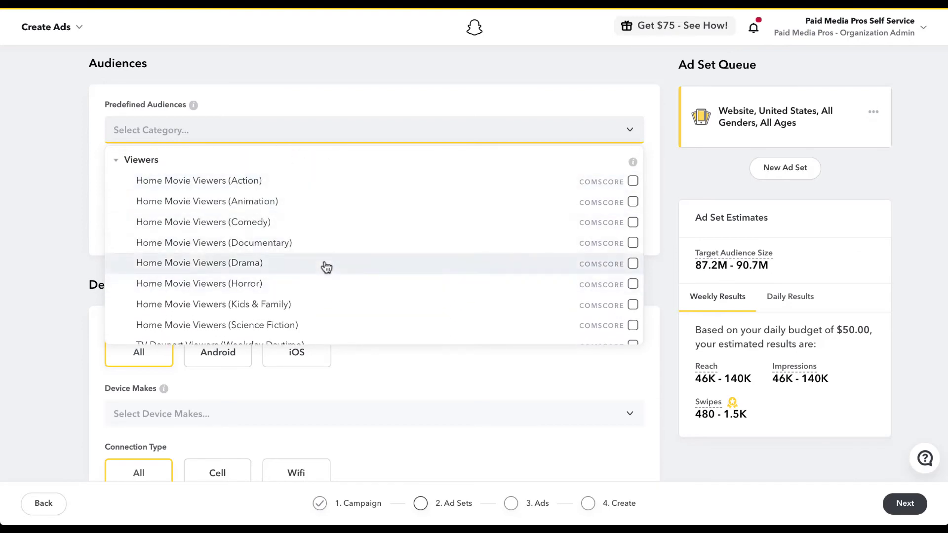
Collapse the Viewers category and expand Visitors to list its visitor groups.
left_click(143, 162)
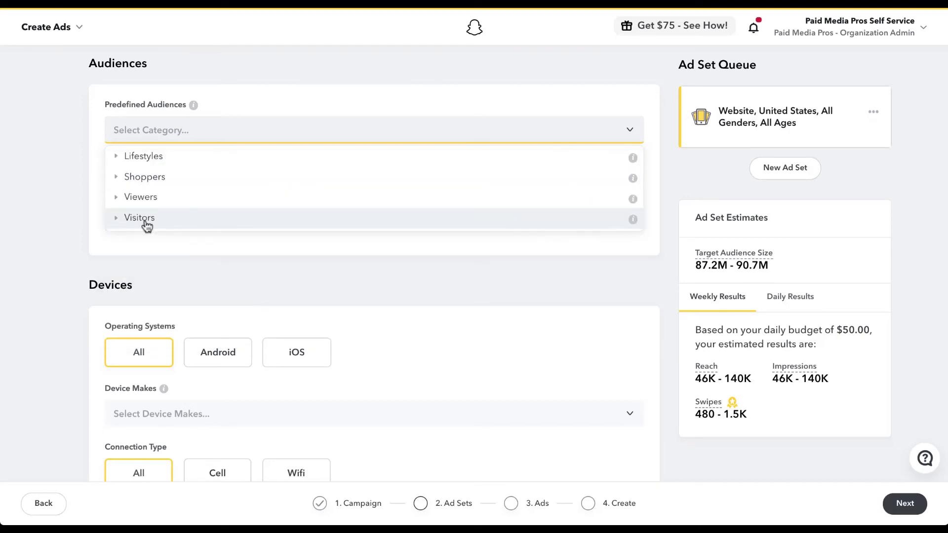
left_click(143, 218)
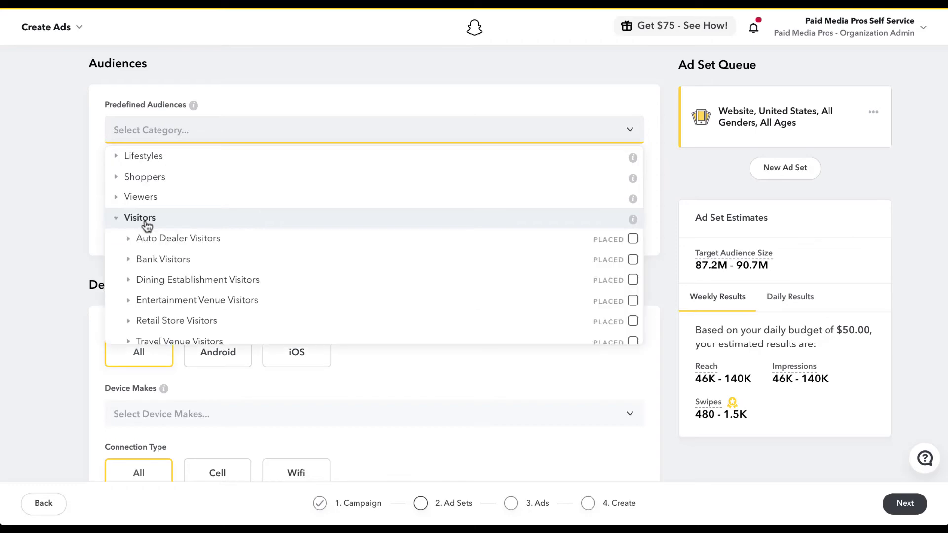
scroll(344, 290, "down", 1)
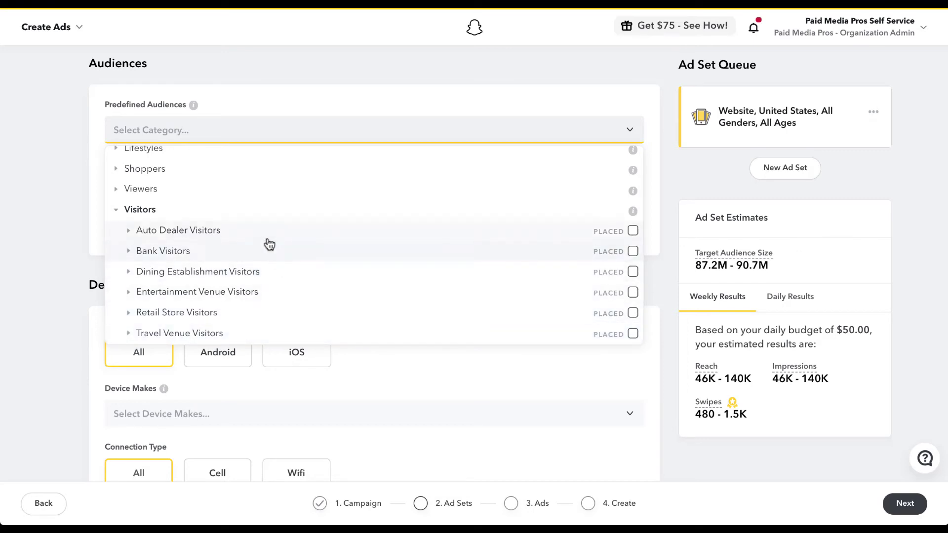
Browse the Auto Dealer Visitors dealer audiences, then collapse that group.
left_click(221, 236)
scroll(356, 266, "down", 2)
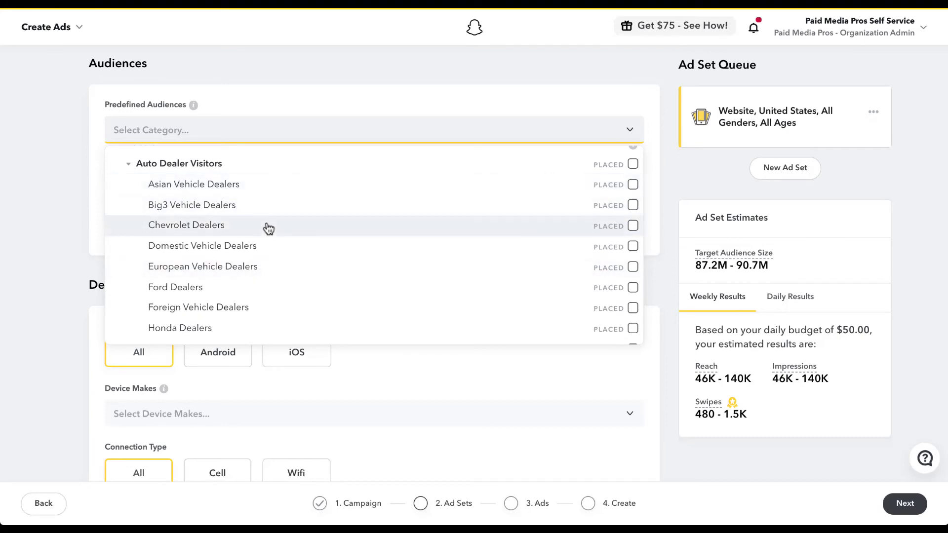
scroll(280, 291, "down", 3)
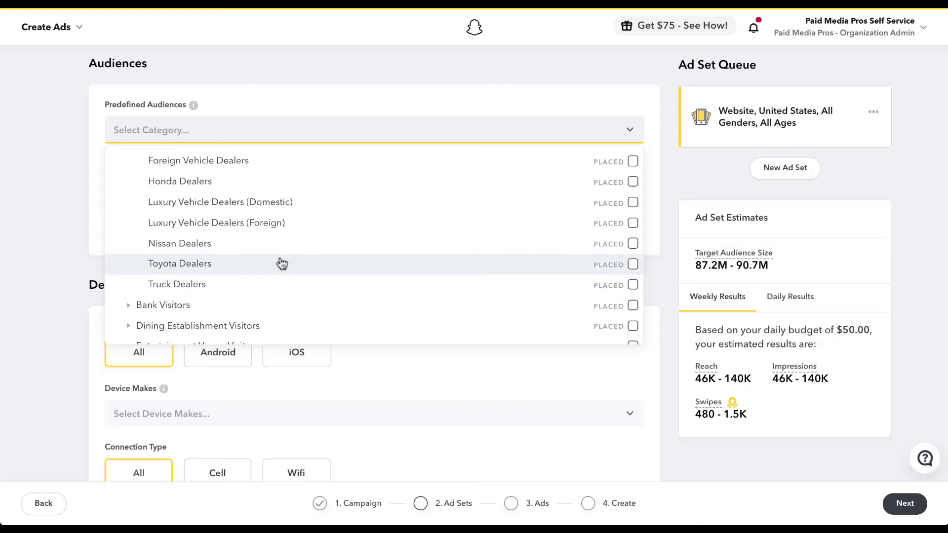
scroll(282, 264, "up", 3)
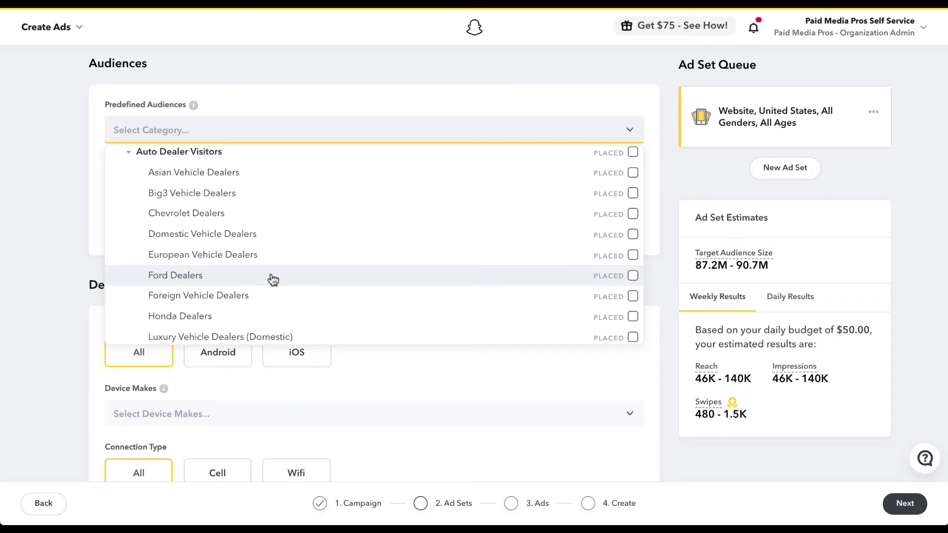
left_click(204, 154)
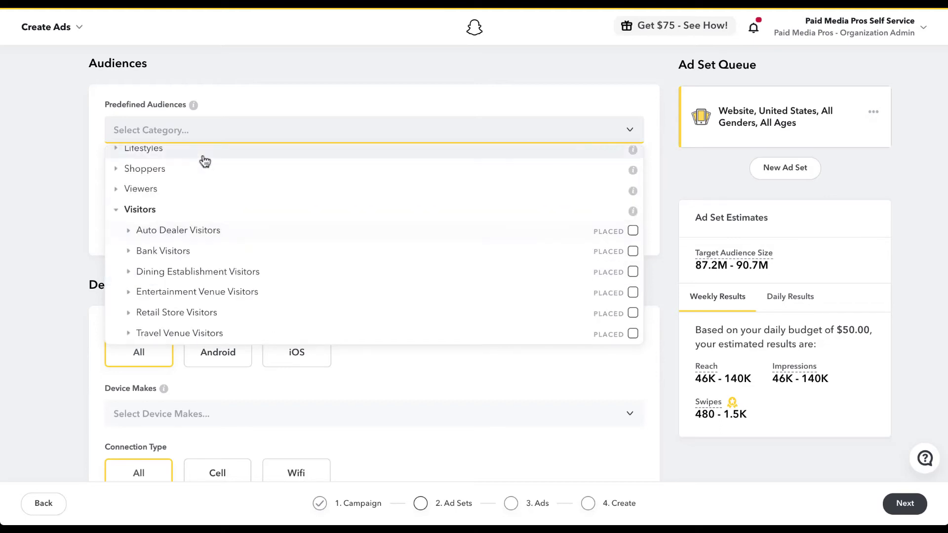
Expand Travel Venue Visitors and its Hotels group to view chains like Best Western and Hampton Inn.
left_click(174, 334)
scroll(310, 277, "down", 5)
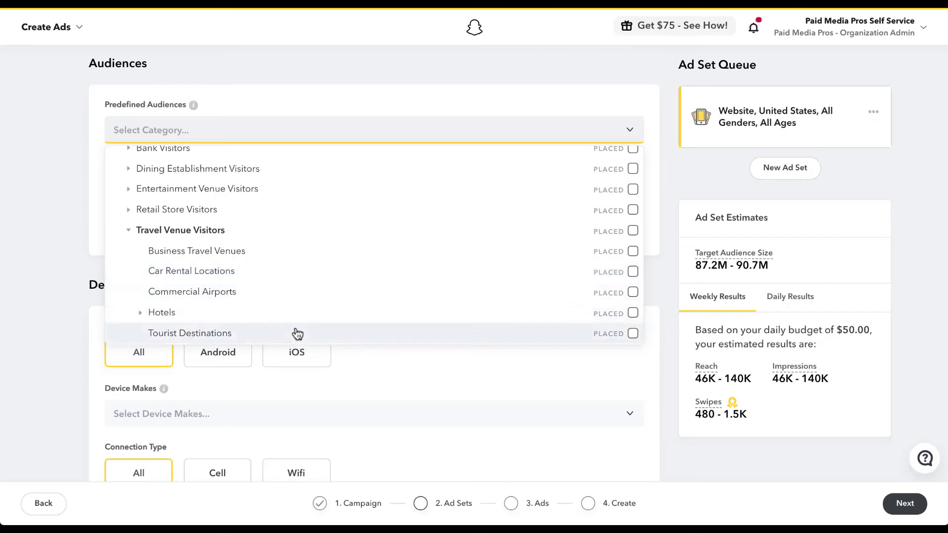
left_click(170, 314)
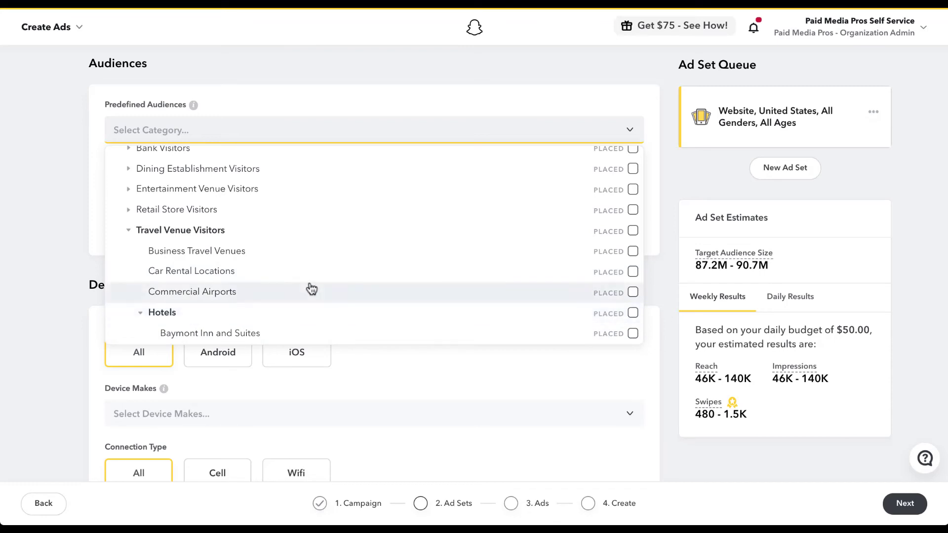
scroll(311, 289, "down", 3)
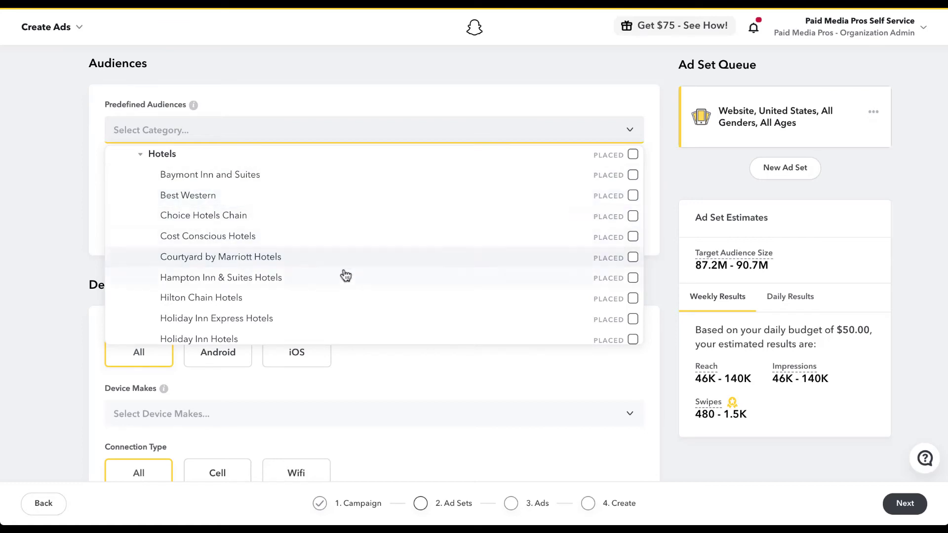
scroll(341, 298, "down", 4)
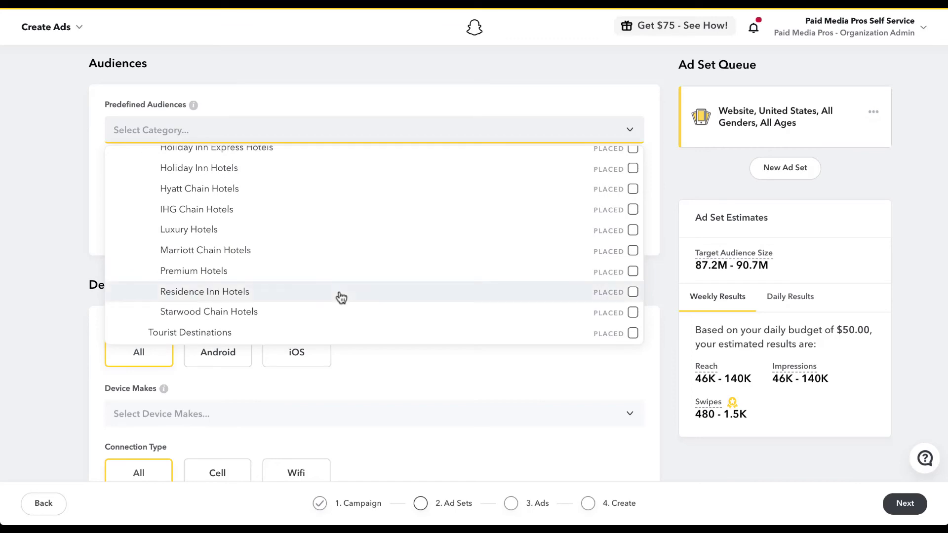
scroll(341, 298, "up", 3)
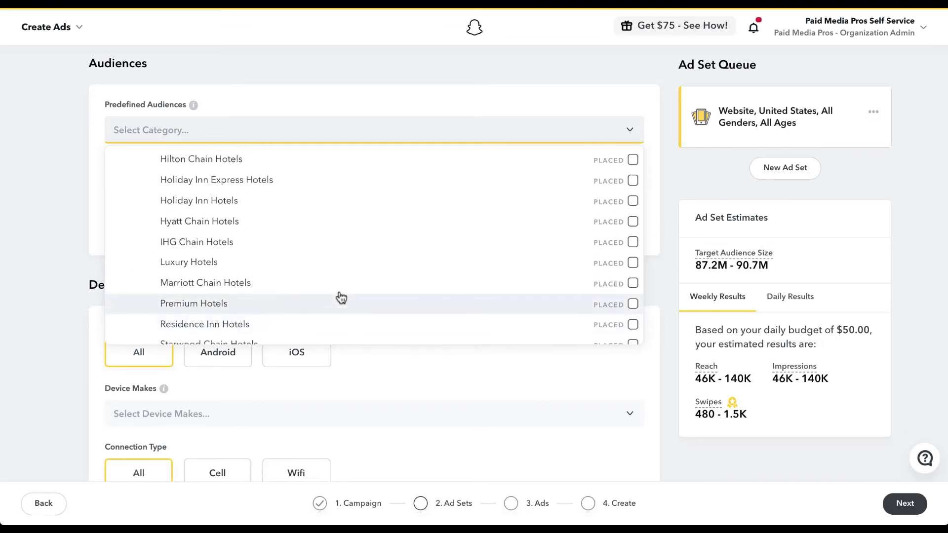
scroll(342, 298, "up", 2)
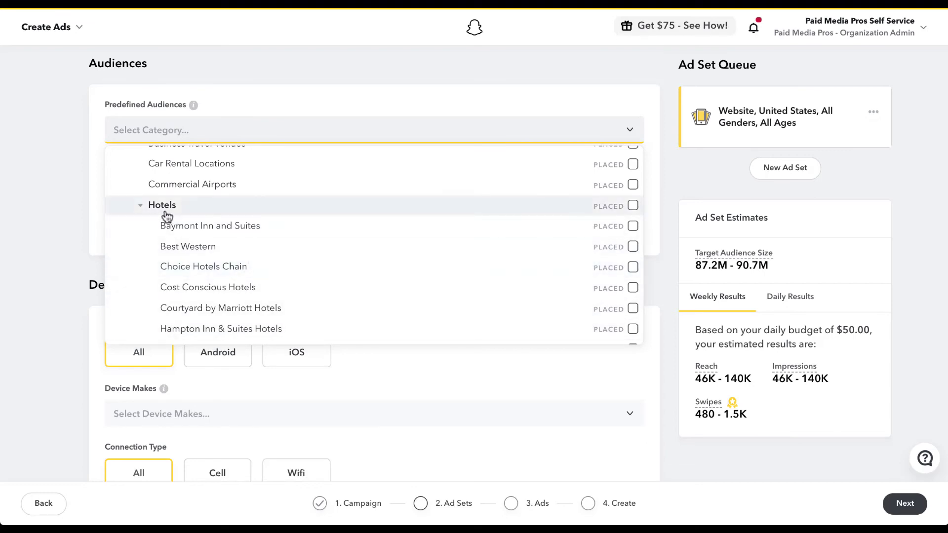
Close the predefined audience list and view the Custom Audiences info tooltip.
left_click(64, 177)
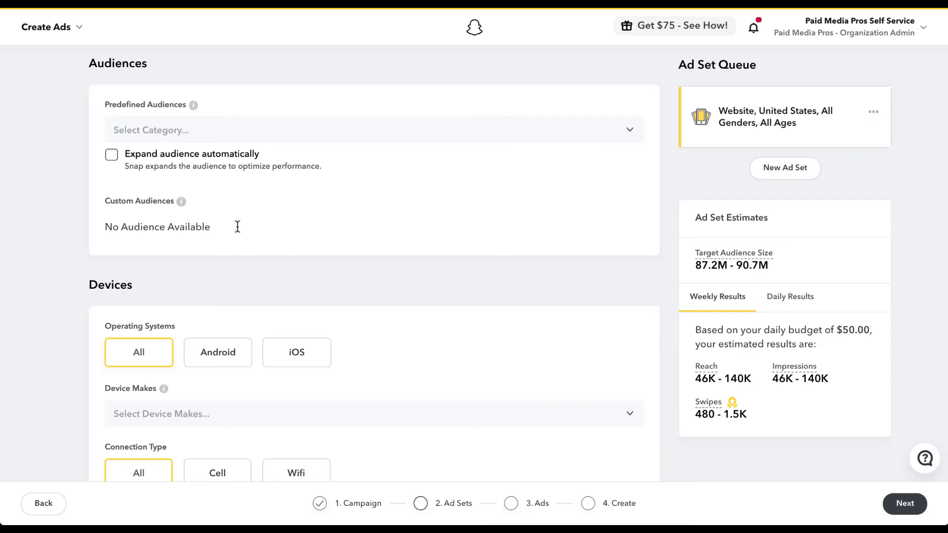
mouse_move(181, 202)
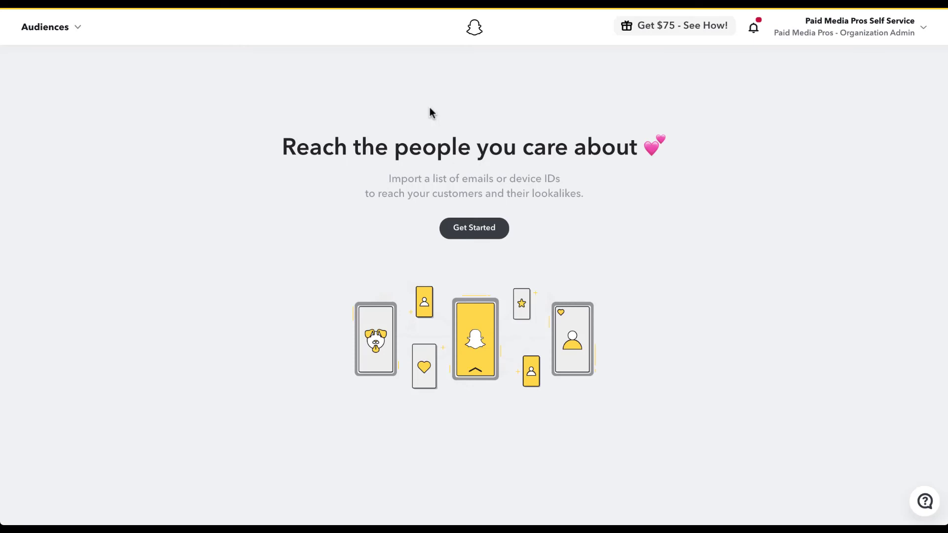
Start a new Custom Audience from the Audiences page's Get Started menu.
left_click(472, 236)
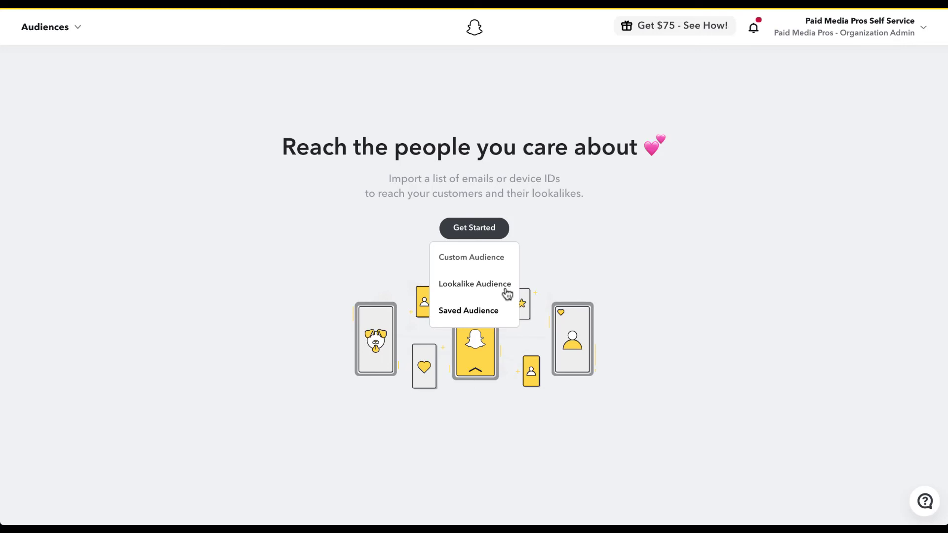
left_click(496, 258)
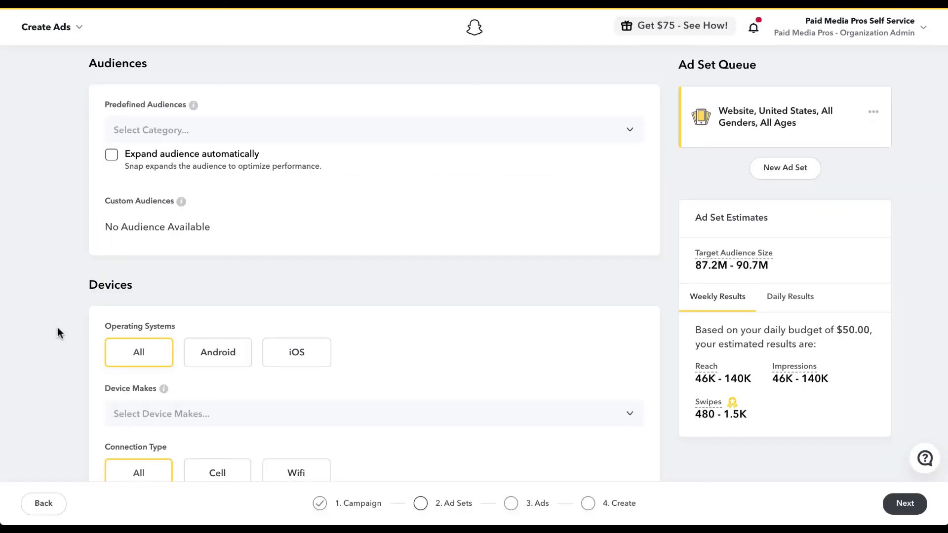
scroll(59, 332, "down", 5)
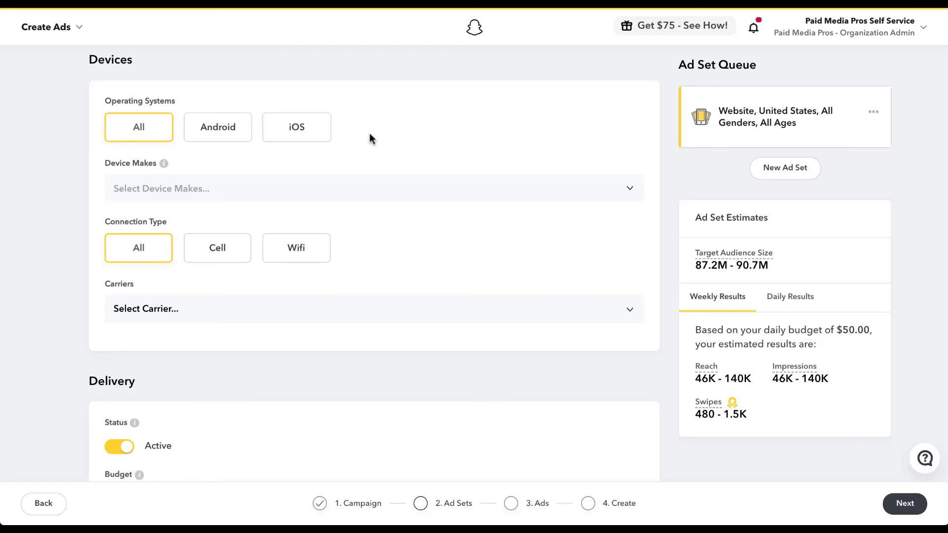
left_click(409, 189)
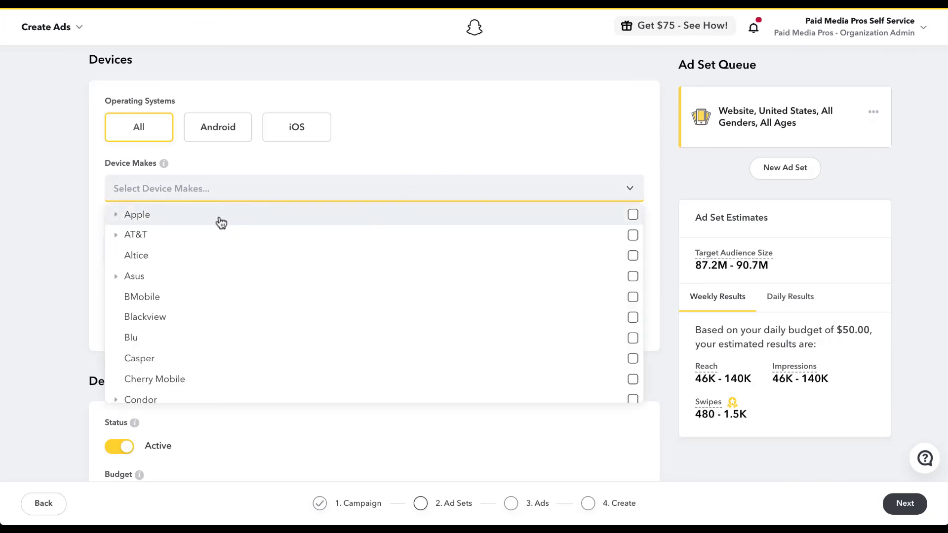
left_click(143, 219)
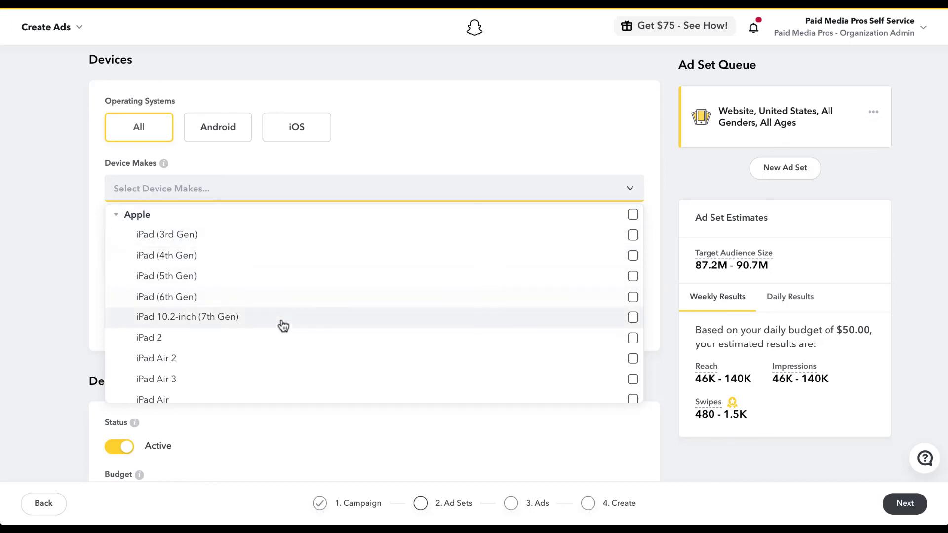
scroll(284, 326, "down", 3)
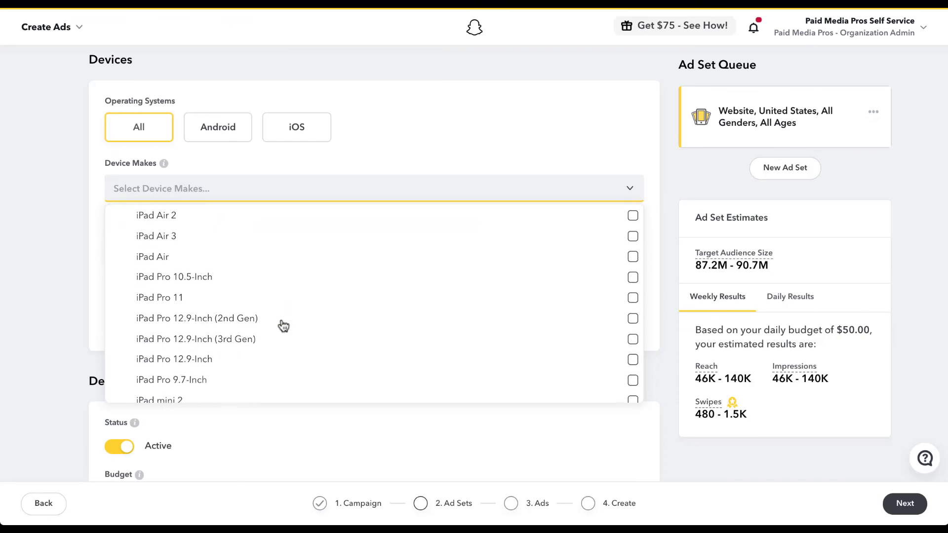
scroll(283, 326, "down", 2)
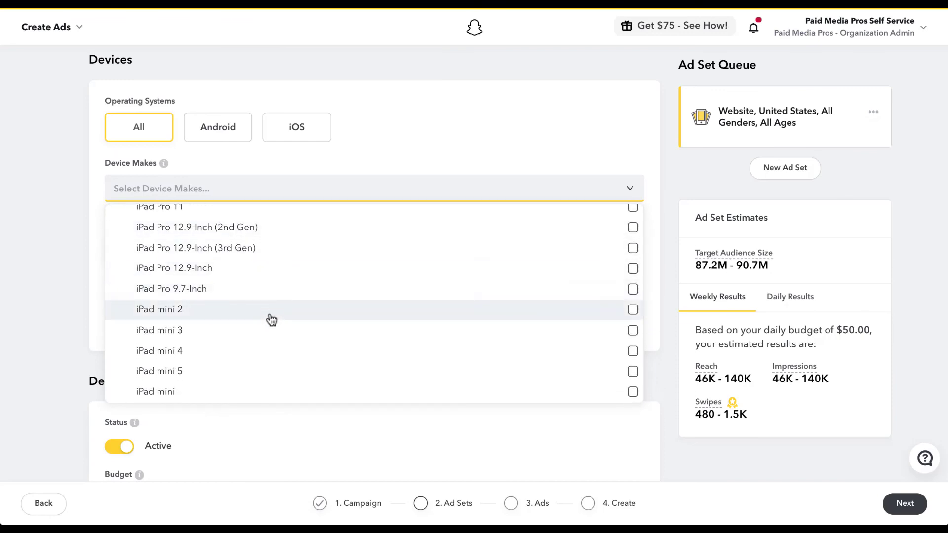
scroll(272, 320, "down", 4)
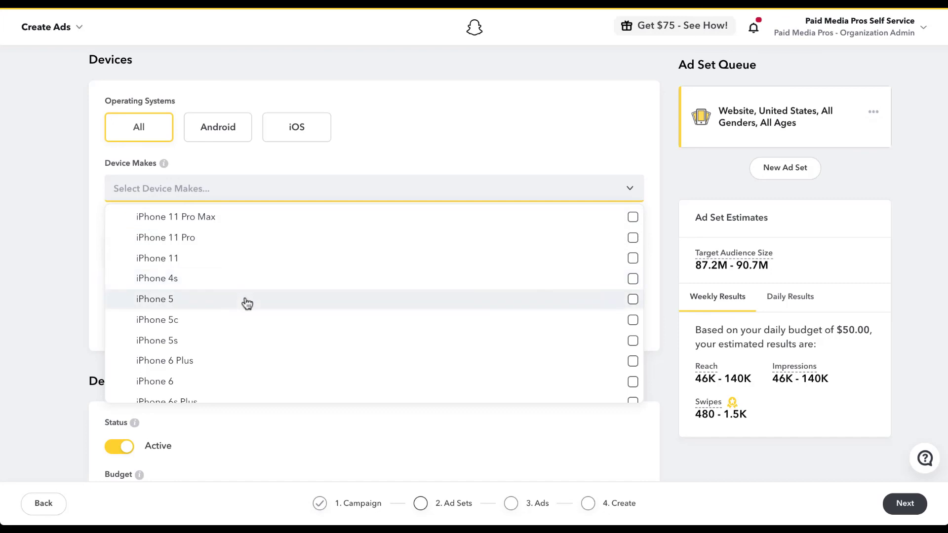
scroll(246, 304, "down", 2)
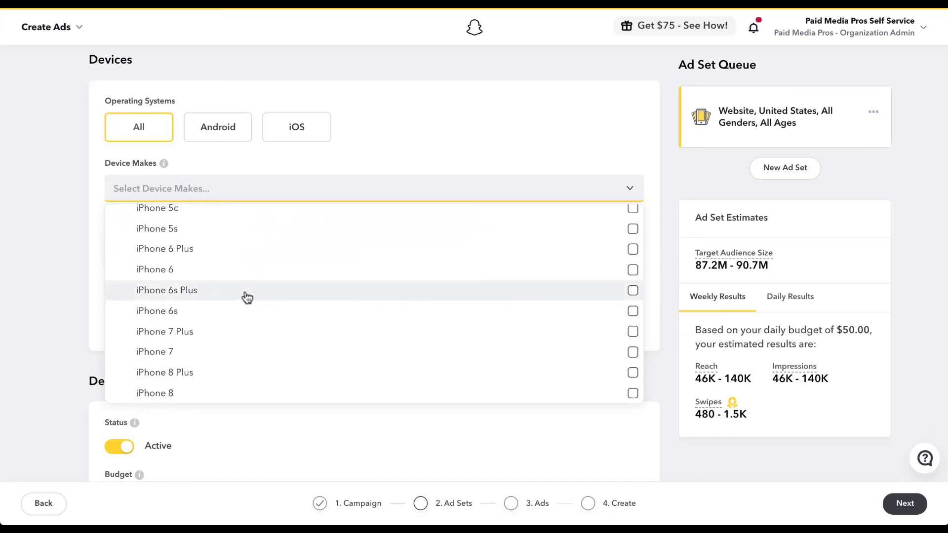
scroll(247, 303, "down", 3)
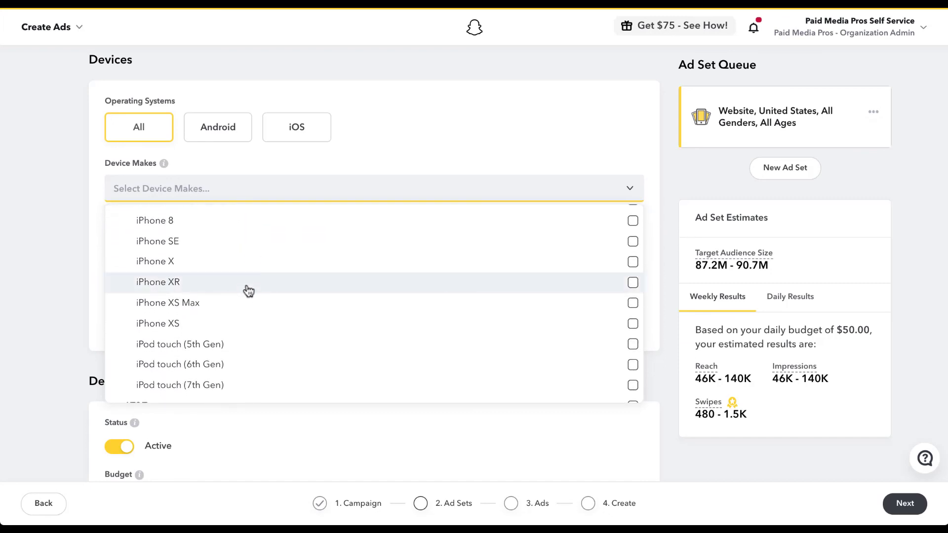
scroll(249, 292, "down", 2)
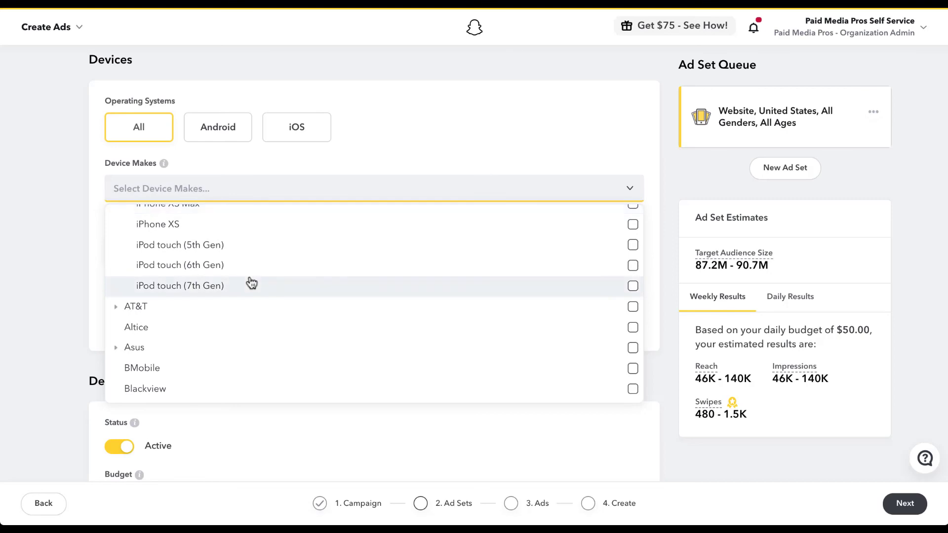
scroll(239, 323, "down", 3)
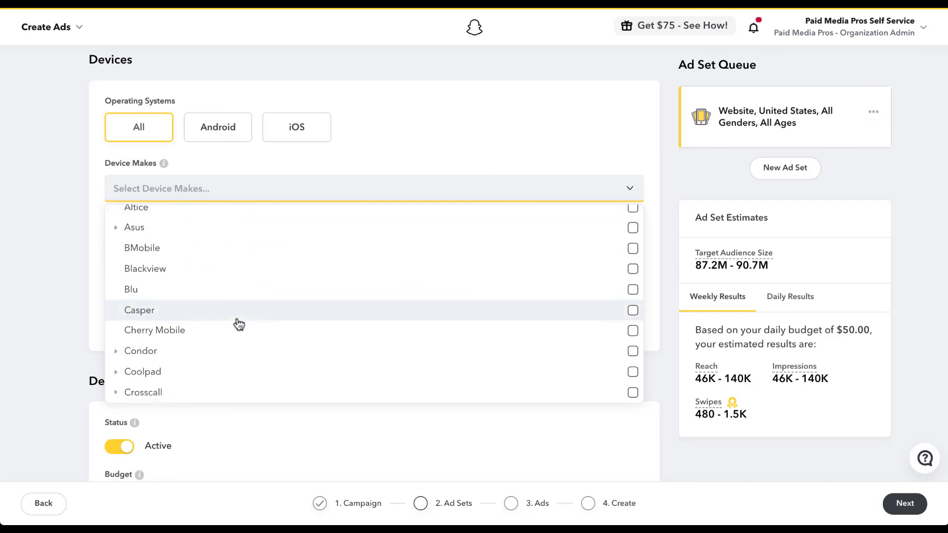
scroll(239, 325, "down", 6)
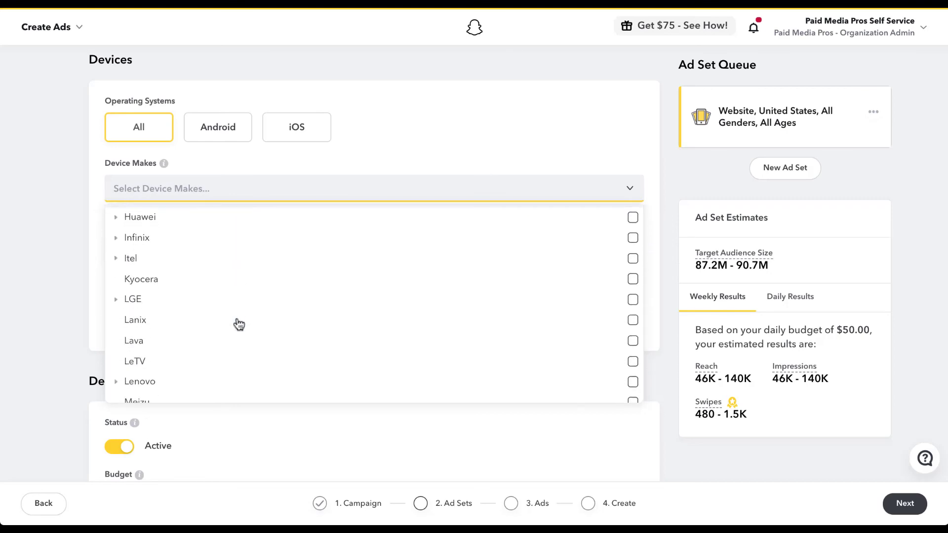
scroll(239, 324, "down", 2)
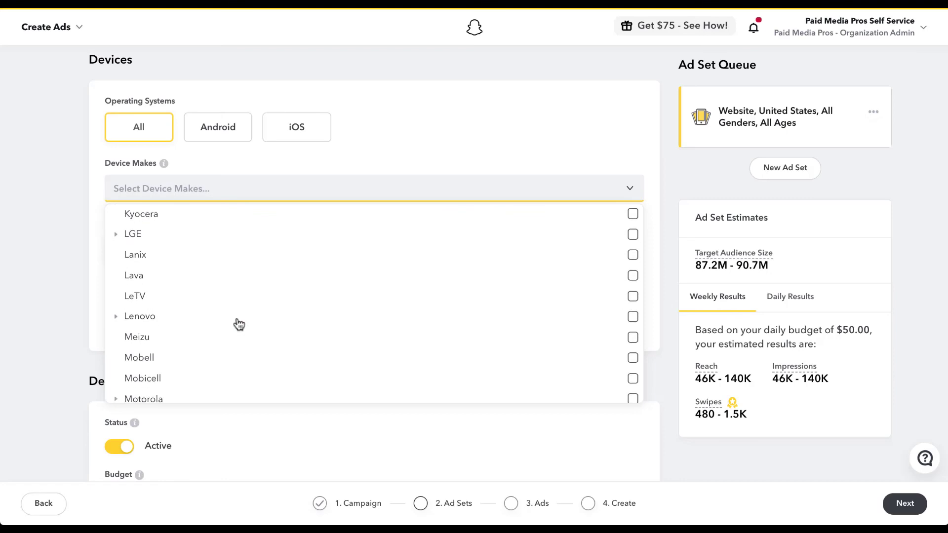
left_click(191, 313)
scroll(298, 328, "down", 2)
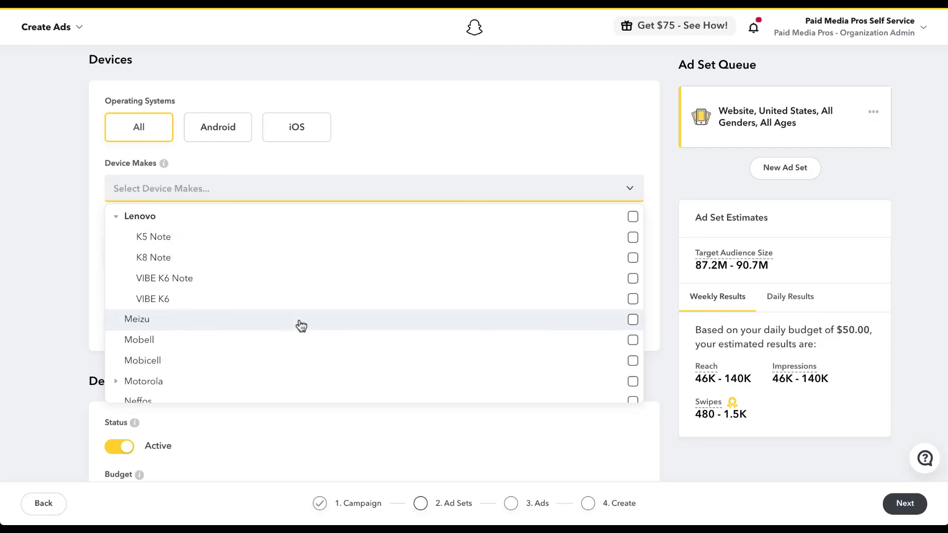
scroll(296, 322, "down", 2)
left_click(270, 288)
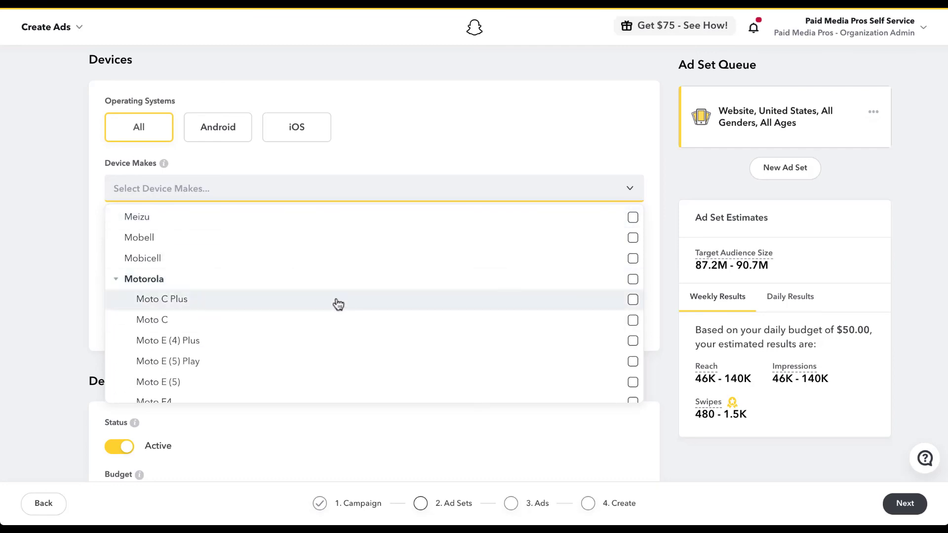
scroll(338, 303, "down", 4)
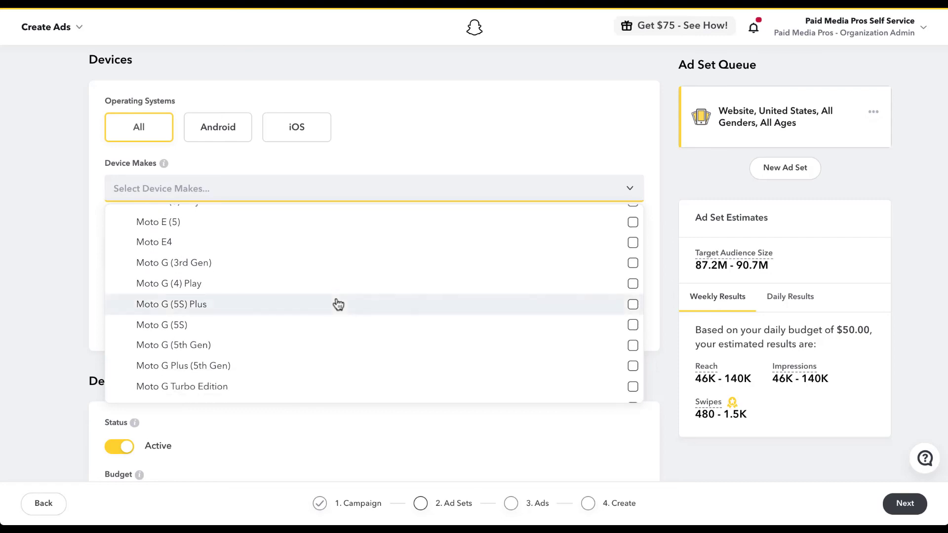
scroll(338, 304, "down", 3)
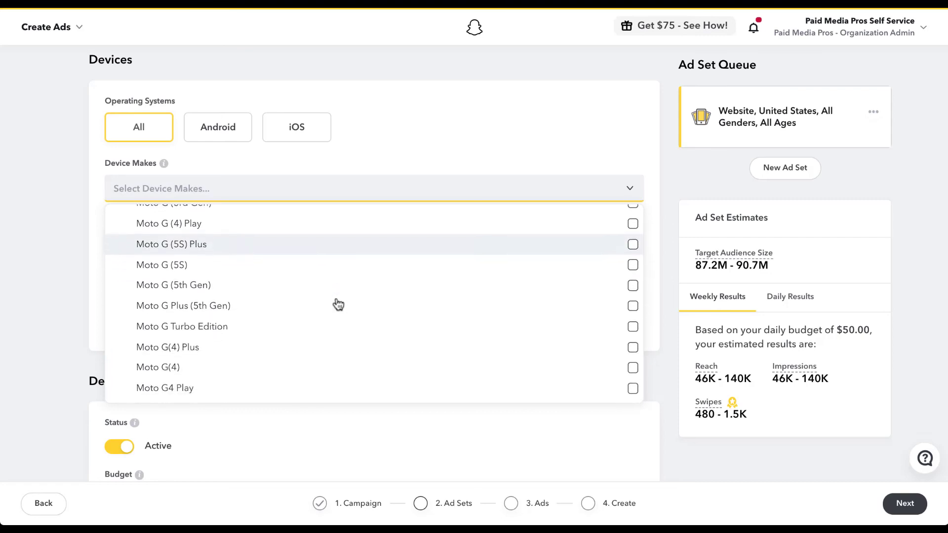
left_click(70, 190)
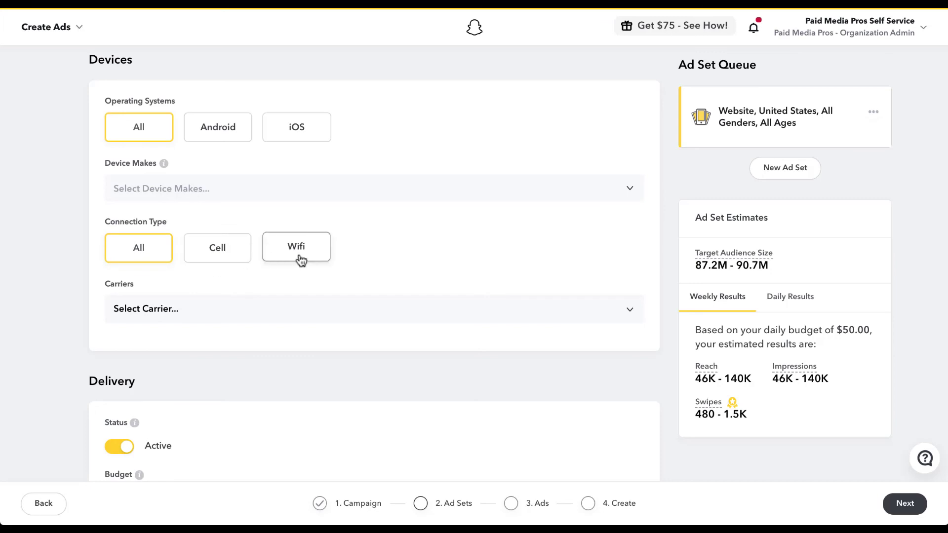
Open the Carriers 'Select Carrier...' dropdown and scroll through the available mobile carriers.
left_click(447, 311)
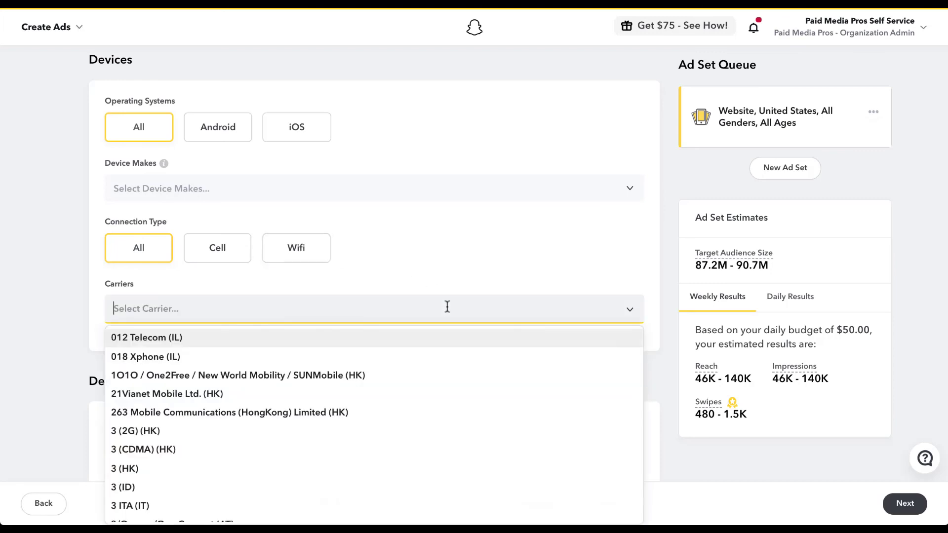
scroll(476, 395, "down", 4)
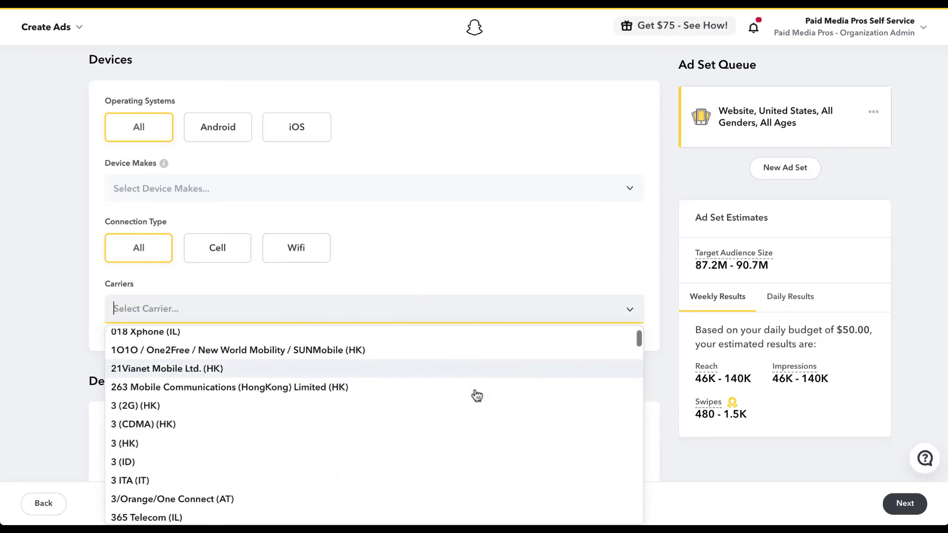
scroll(477, 395, "down", 3)
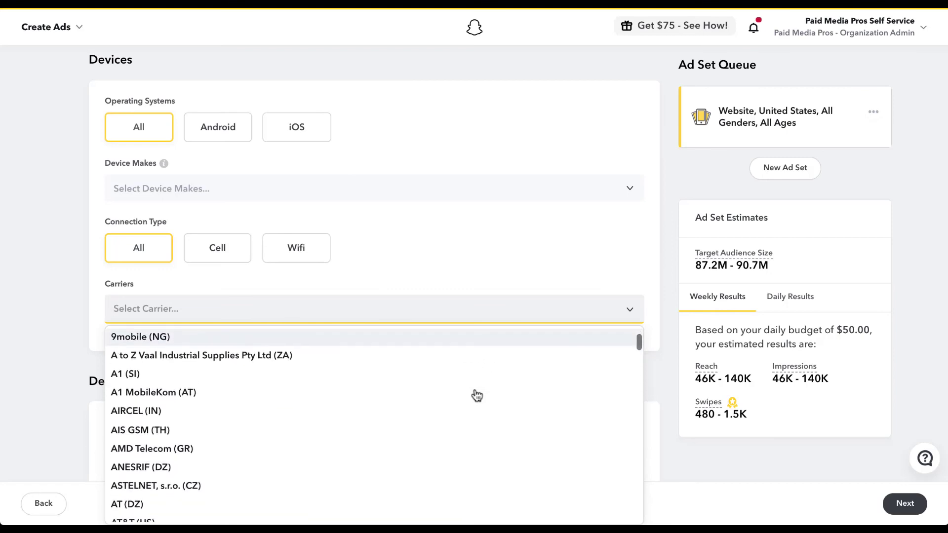
scroll(477, 395, "down", 1)
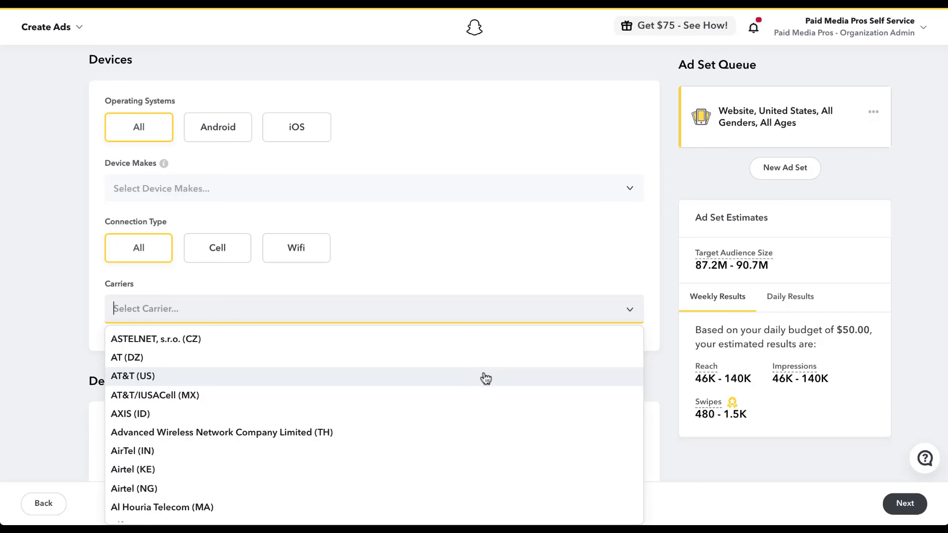
scroll(491, 403, "down", 2)
scroll(494, 406, "down", 4)
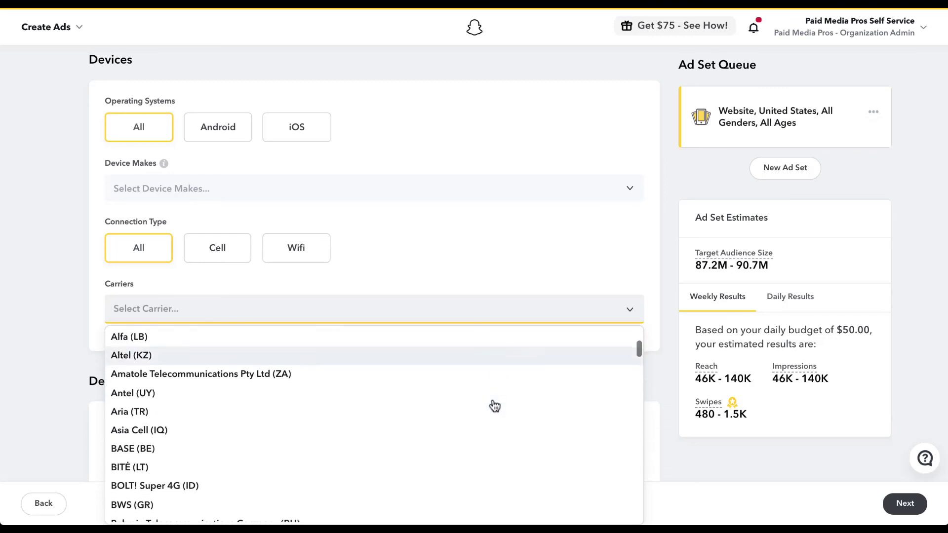
scroll(495, 406, "down", 2)
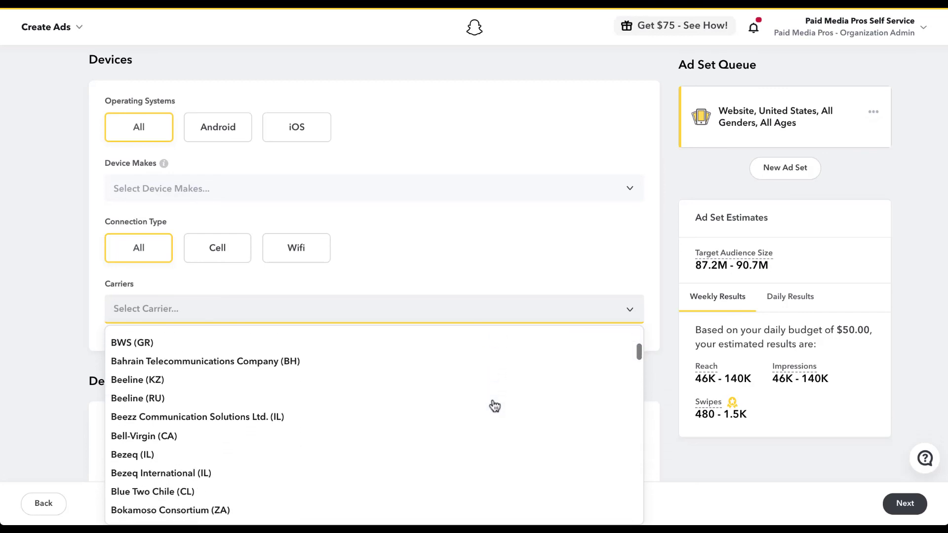
scroll(451, 349, "up", 1)
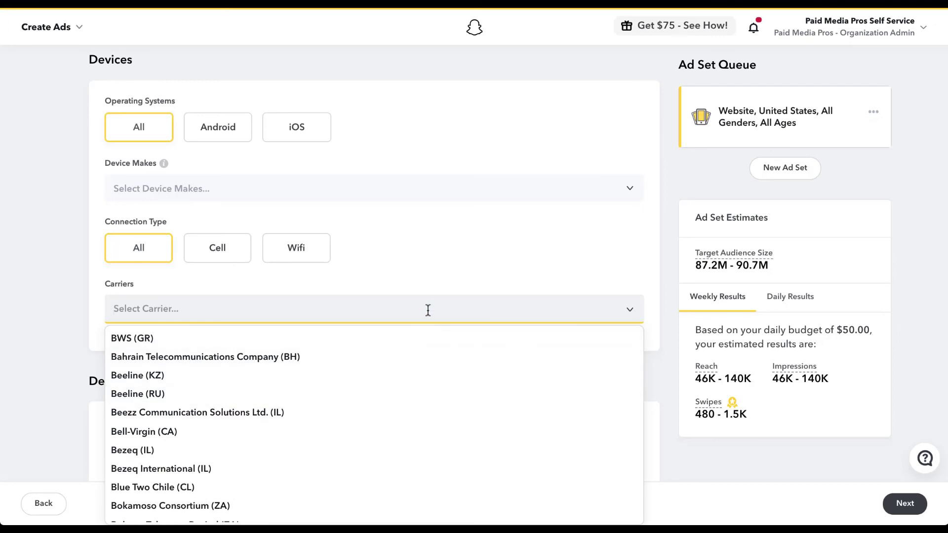
Search 'verizon' in Carriers and select Verizon (US) as the targeted carrier.
type("verizon")
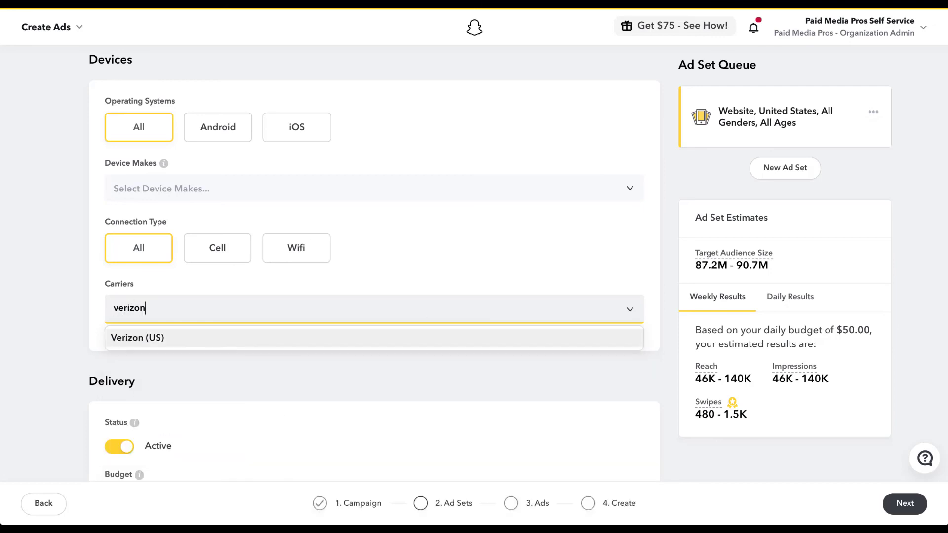
left_click(278, 338)
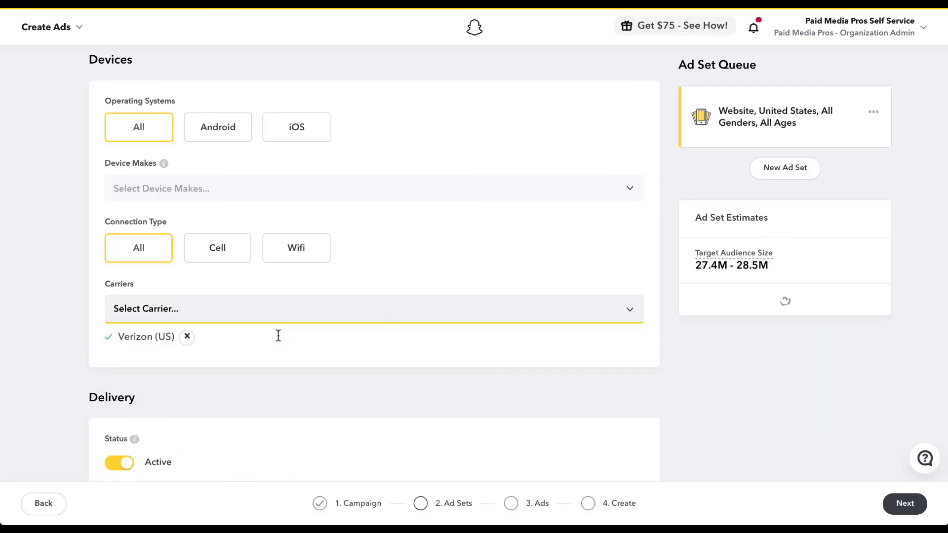